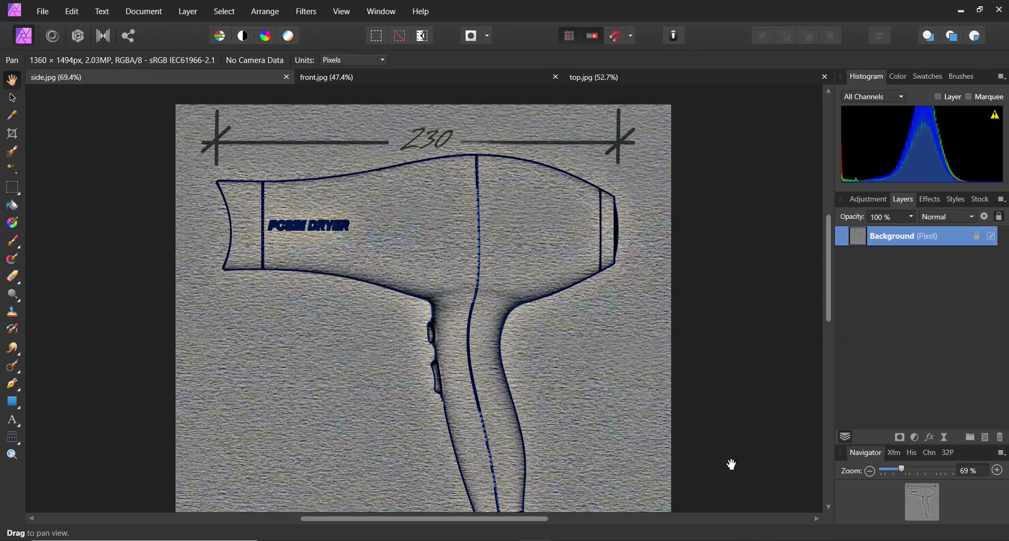
- Examine the side, front and top reference images of the hair dryer, including the overall dimension on the side view
scroll(747, 379, down, 2)
scroll(747, 379, up, 3)
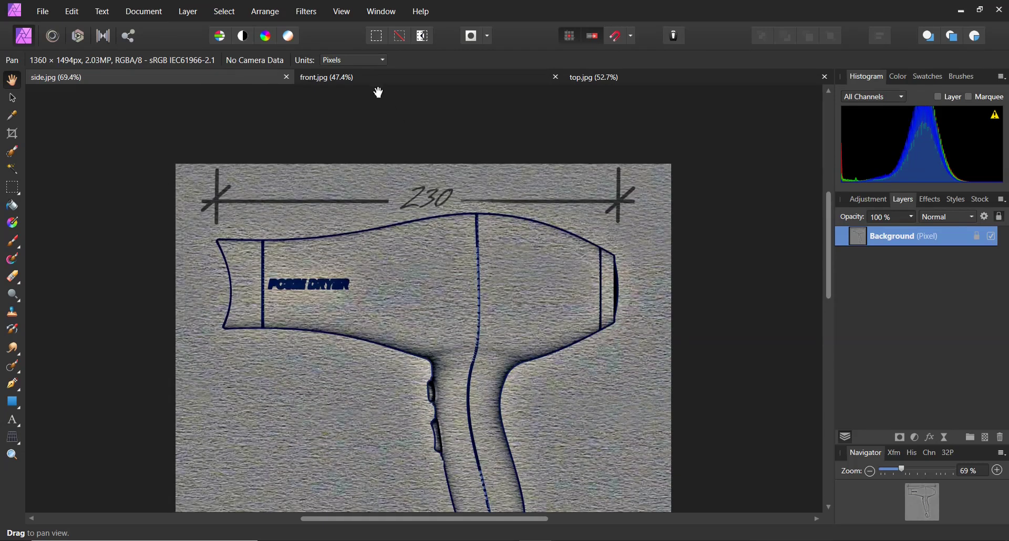
click(366, 79)
click(602, 79)
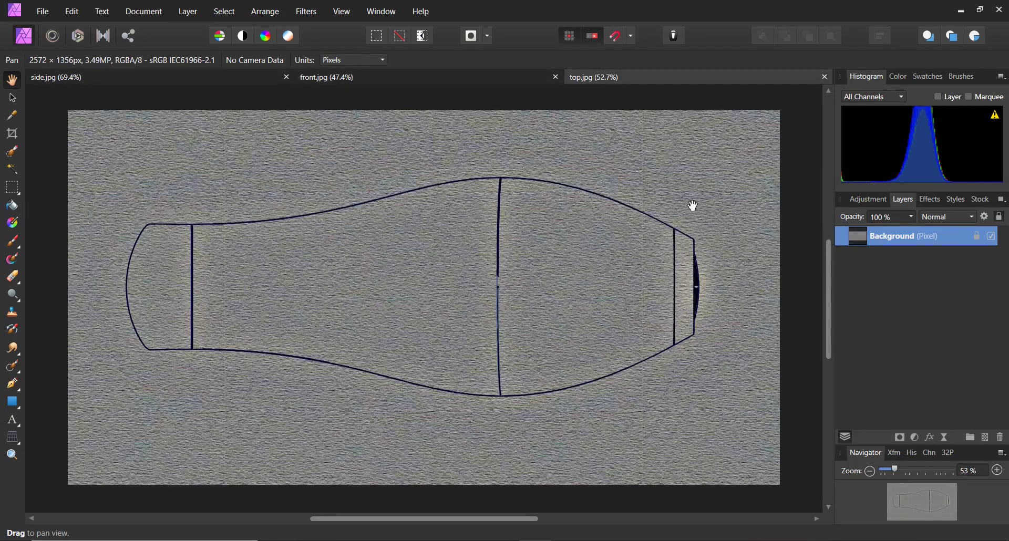
click(196, 79)
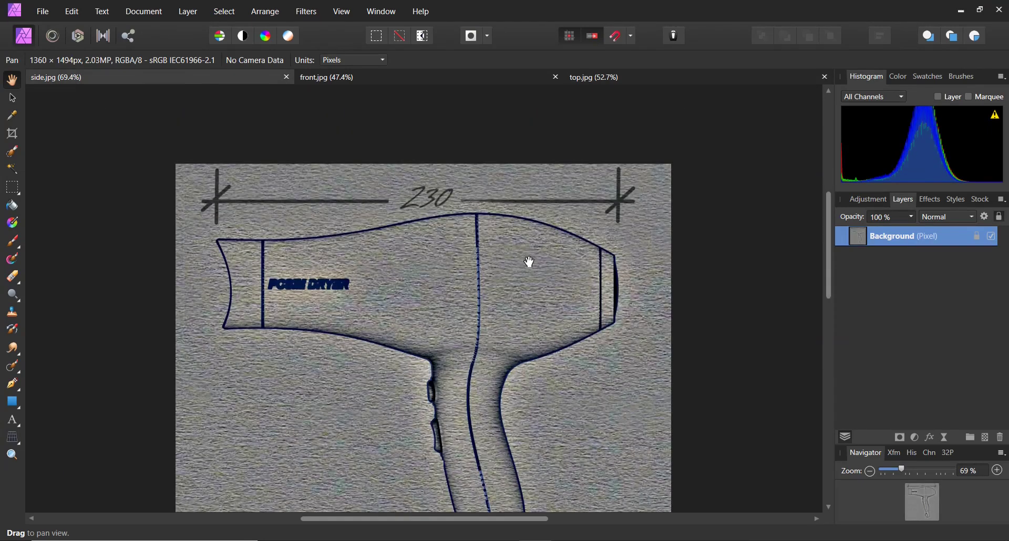
scroll(529, 265, down, 2)
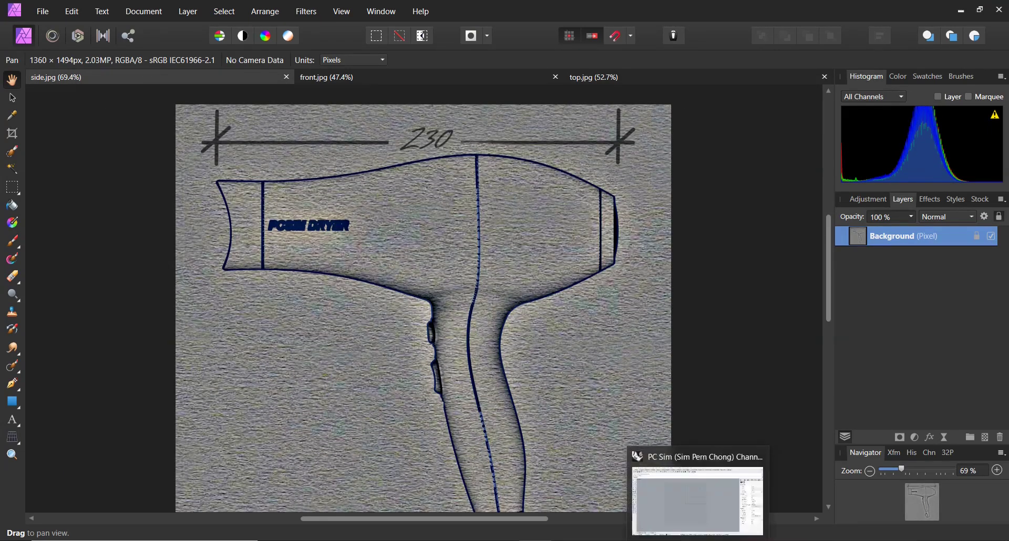
- Switch to Rhino and maximize the Front viewport, centring its grid in view
click(698, 540)
double_click(44, 111)
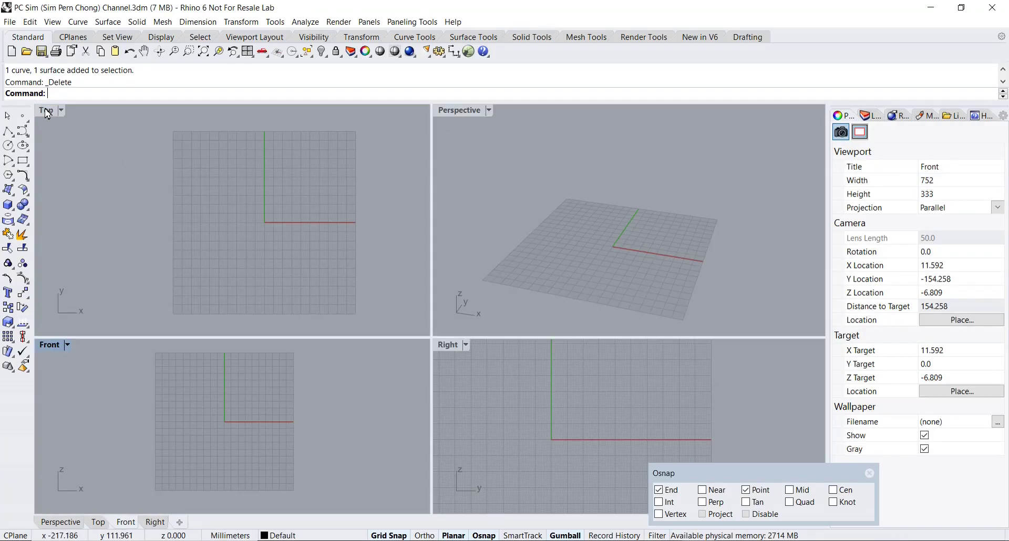
double_click(49, 346)
right_drag(236, 338, 259, 333)
scroll(235, 343, down, 2)
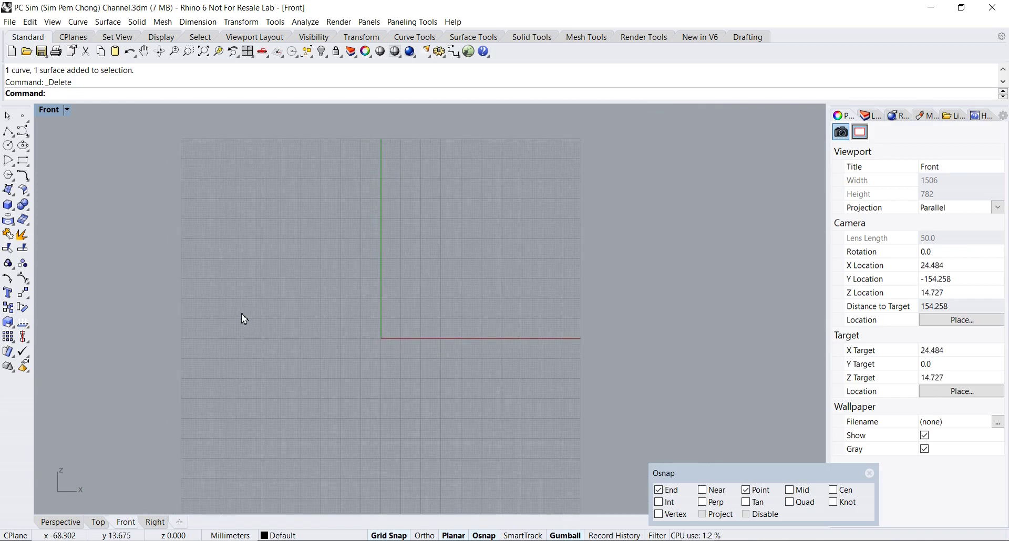
- Place side.jpg as a picture in the Front viewport, between two corners diagonally across the grid origin
click(8, 191)
drag(63, 187, 136, 187)
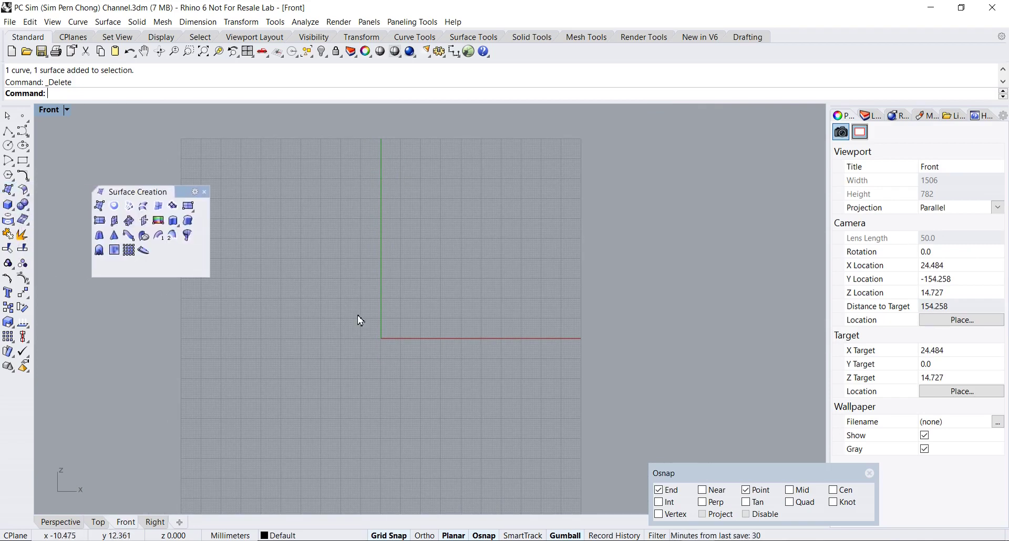
click(166, 223)
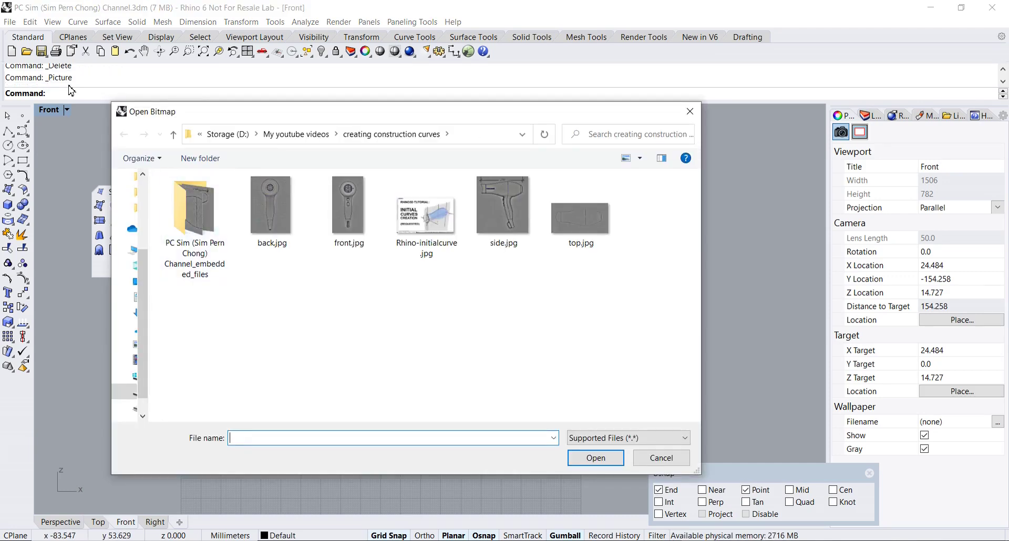
click(500, 206)
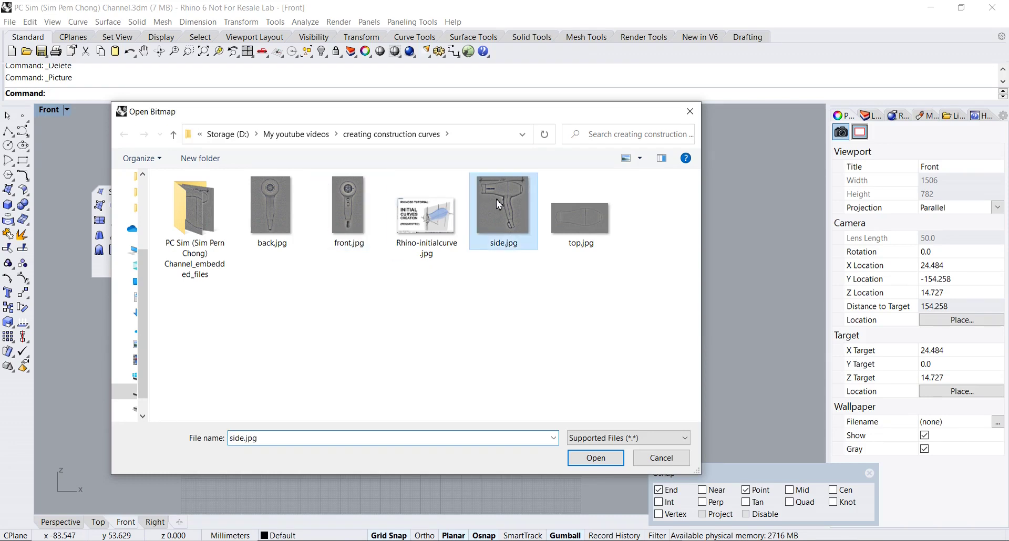
click(569, 456)
click(289, 416)
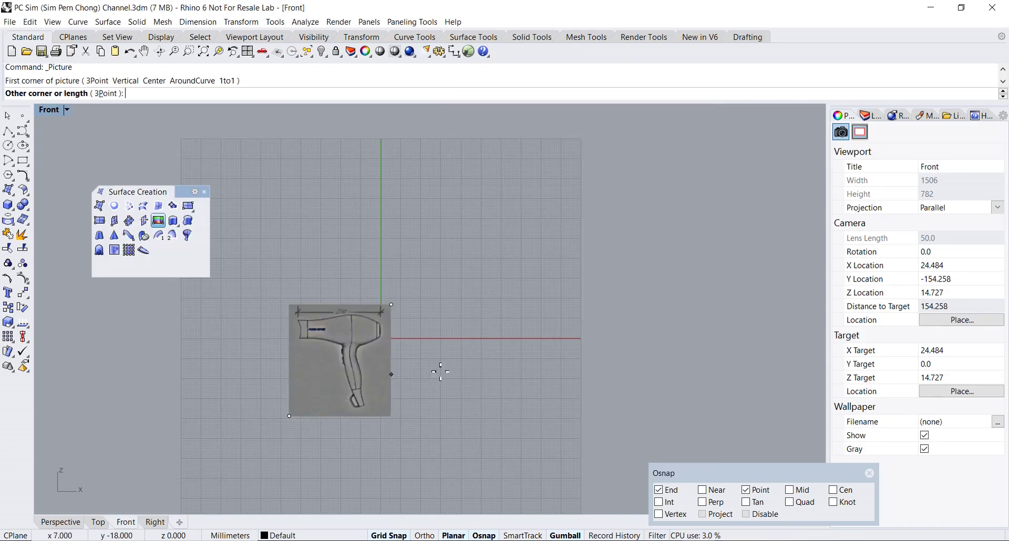
click(555, 268)
- Shift the side-view picture slightly downward and toward the grid's vertical axis
click(473, 264)
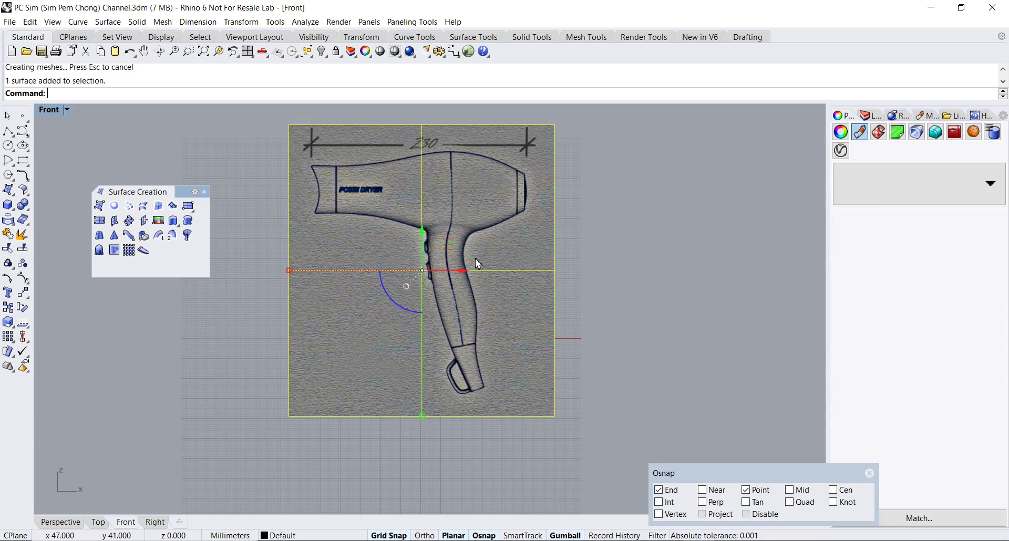
drag(423, 237, 420, 254)
drag(463, 292, 439, 292)
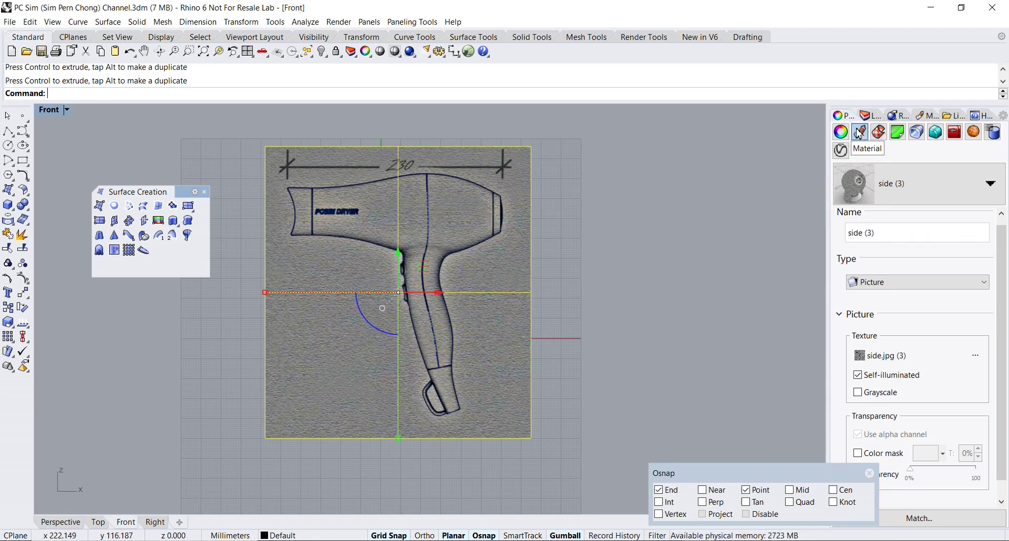
- Raise the transparency of the side-view picture's material so the image appears faded
scroll(939, 318, down, 1)
drag(911, 451, 942, 451)
click(678, 272)
- Centre the side-view picture horizontally on the vertical grid axis and lower it further
click(459, 275)
drag(439, 293, 421, 292)
right_drag(450, 294, 502, 288)
drag(432, 253, 432, 280)
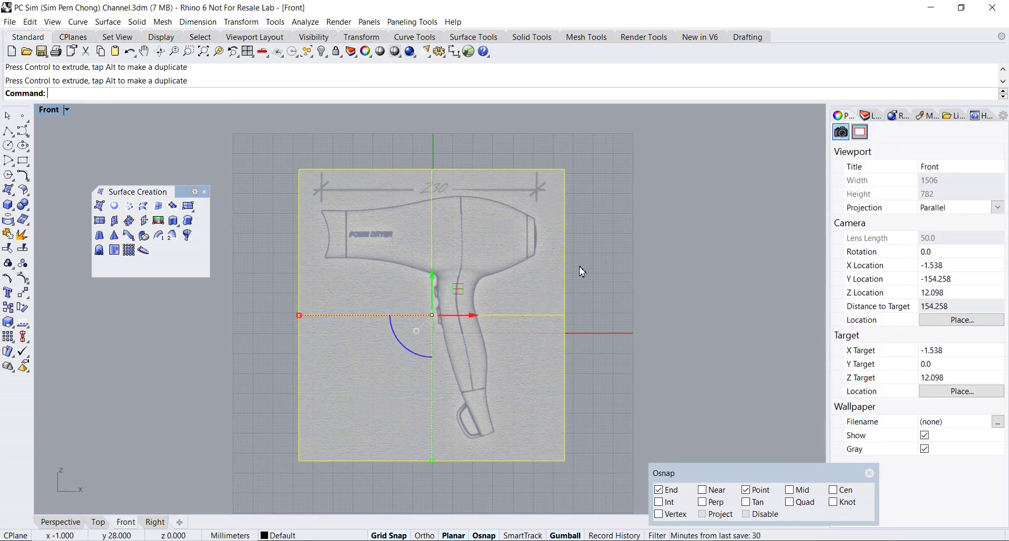
click(616, 279)
- Draw a straight vertical polyline along the grid's vertical axis, from the grid's upper edge down through the picture
scroll(594, 295, down, 4)
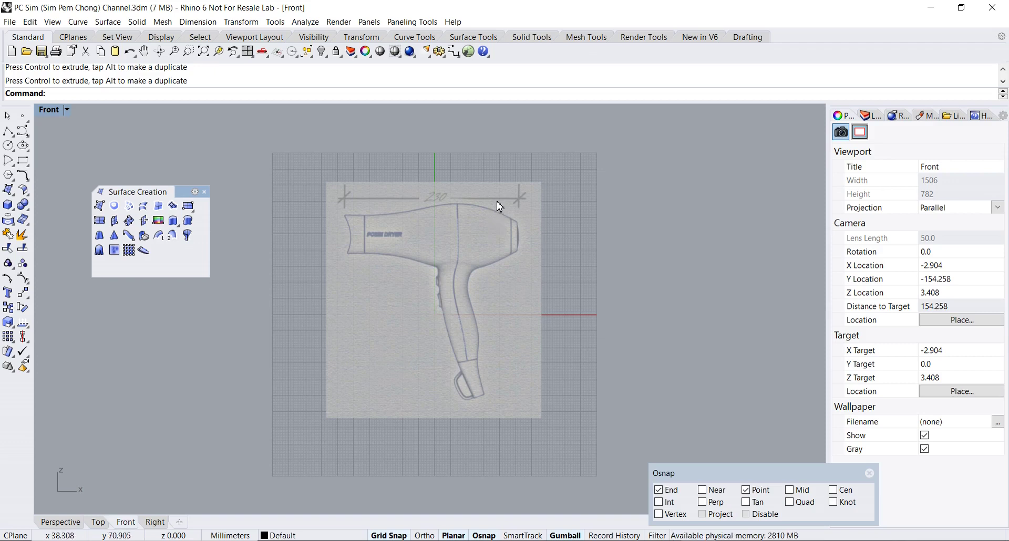
scroll(368, 226, up, 5)
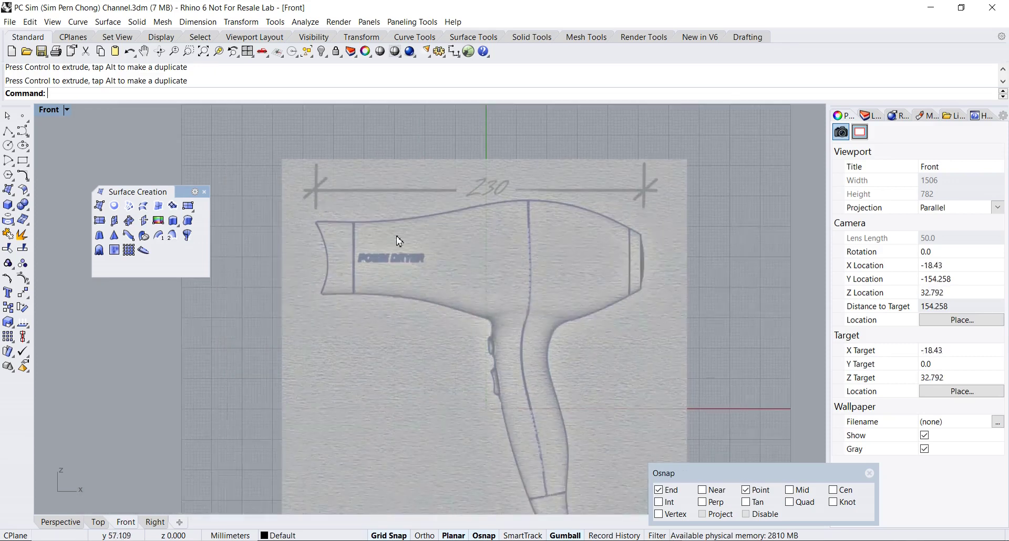
scroll(477, 250, down, 4)
right_drag(504, 268, 485, 237)
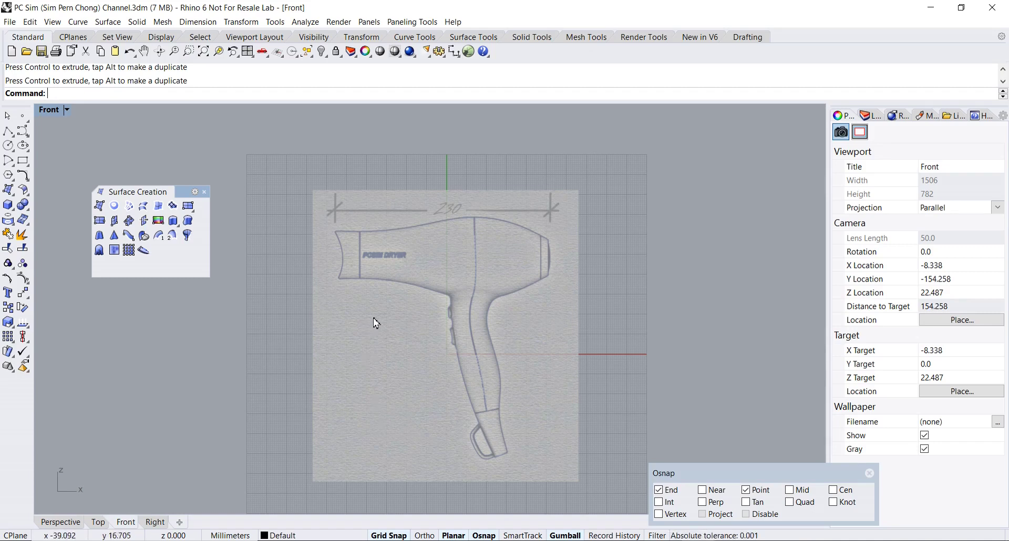
click(8, 131)
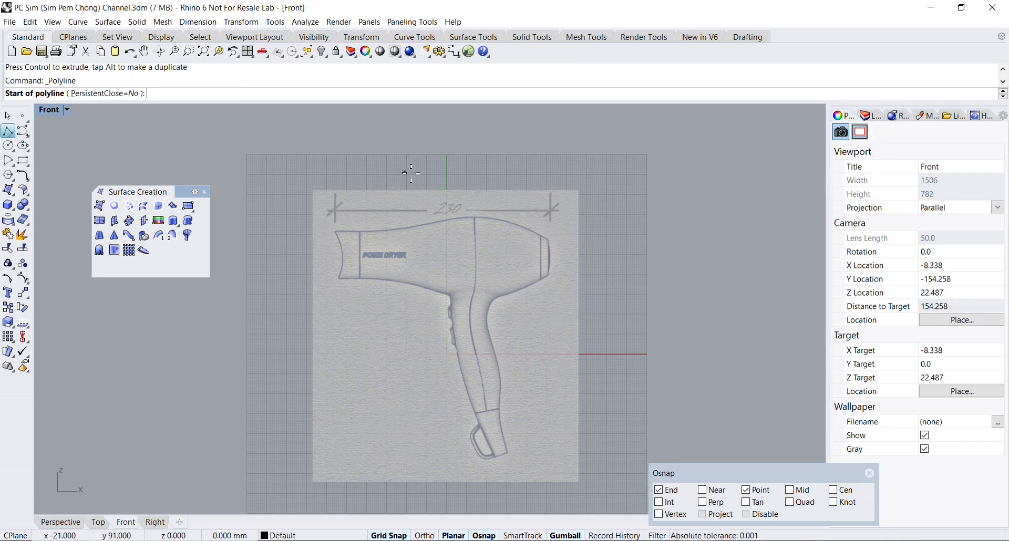
click(448, 157)
scroll(465, 446, down, 2)
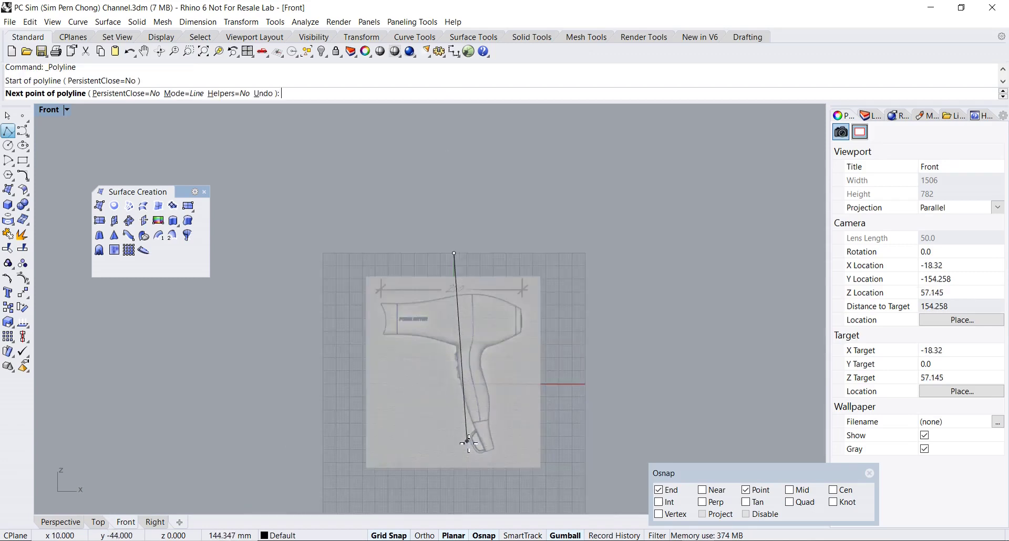
shift+click(475, 495)
right_click(474, 494)
- Offset the vertical centre line by 230/2 mm toward the rear side of the dryer
right_drag(430, 345, 338, 392)
scroll(406, 296, up, 6)
scroll(402, 257, up, 6)
scroll(401, 257, down, 4)
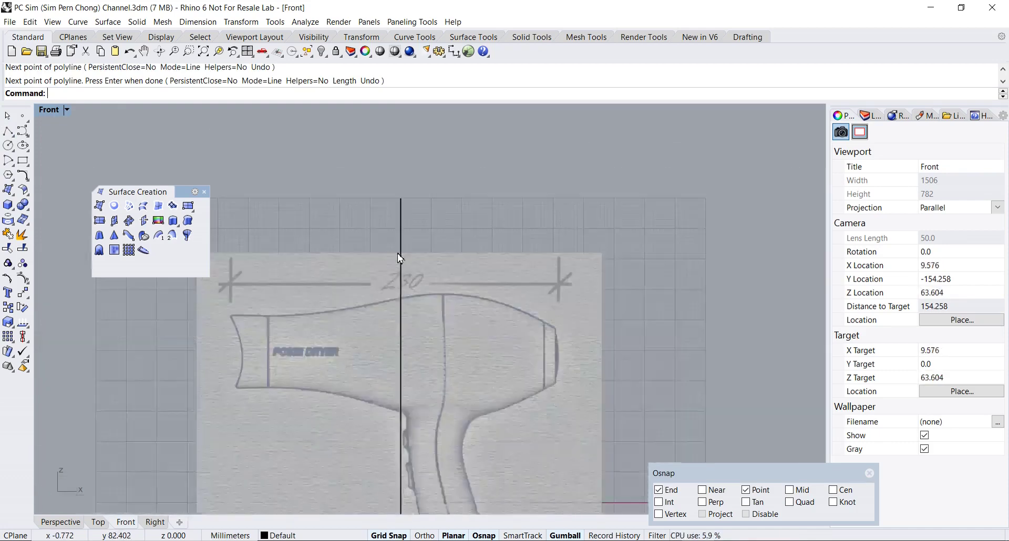
right_drag(355, 236, 442, 240)
text(Offset)
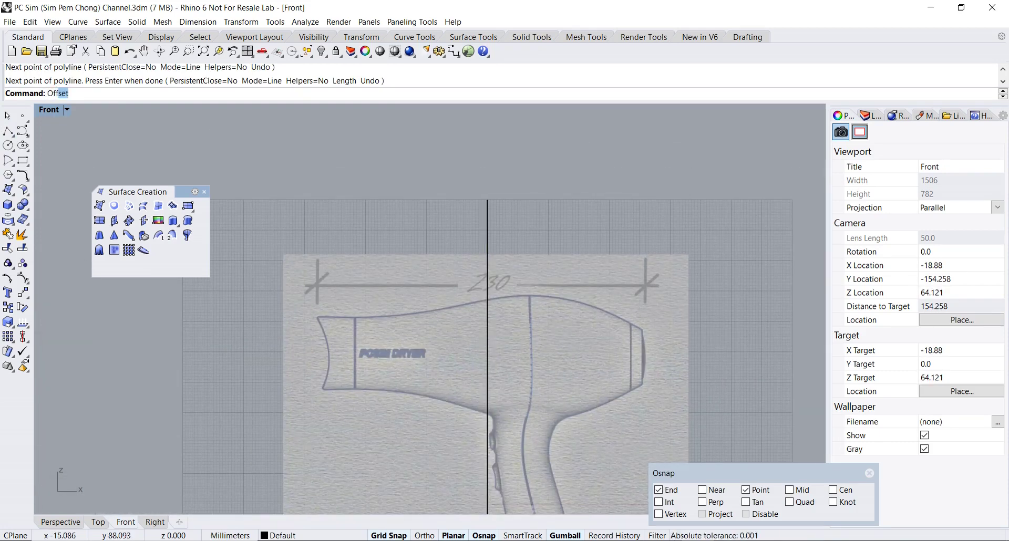
key(Return)
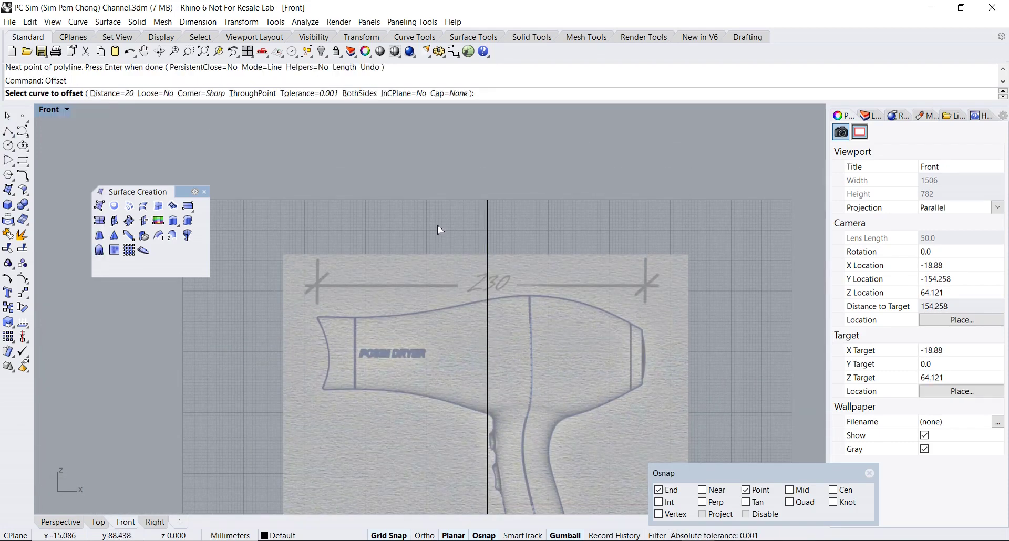
click(122, 95)
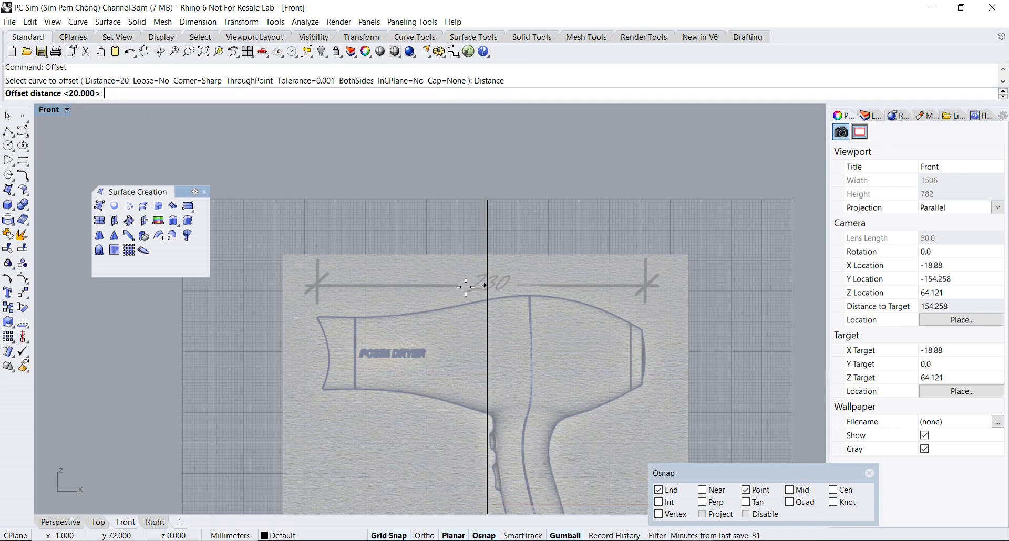
text(230/2)
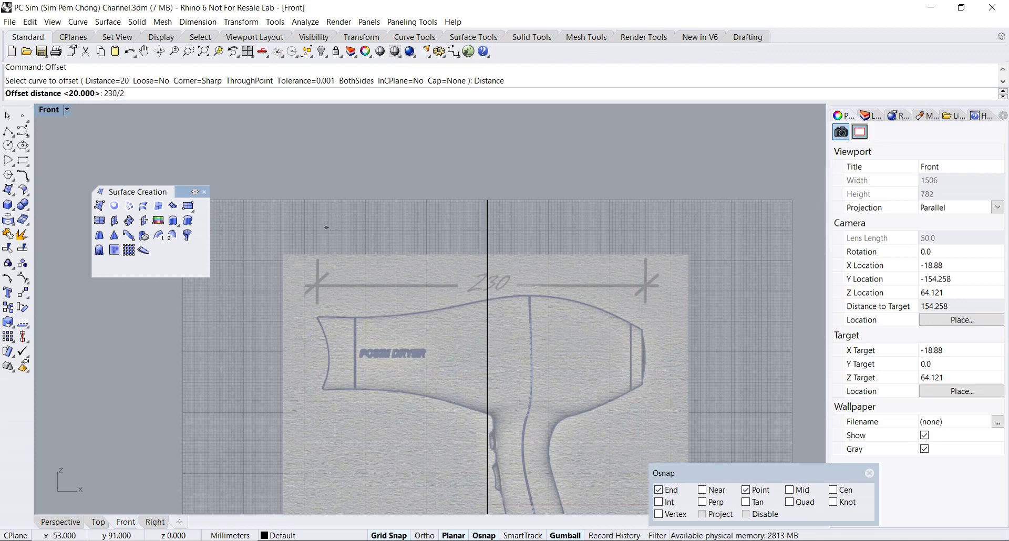
key(Return)
scroll(321, 223, down, 4)
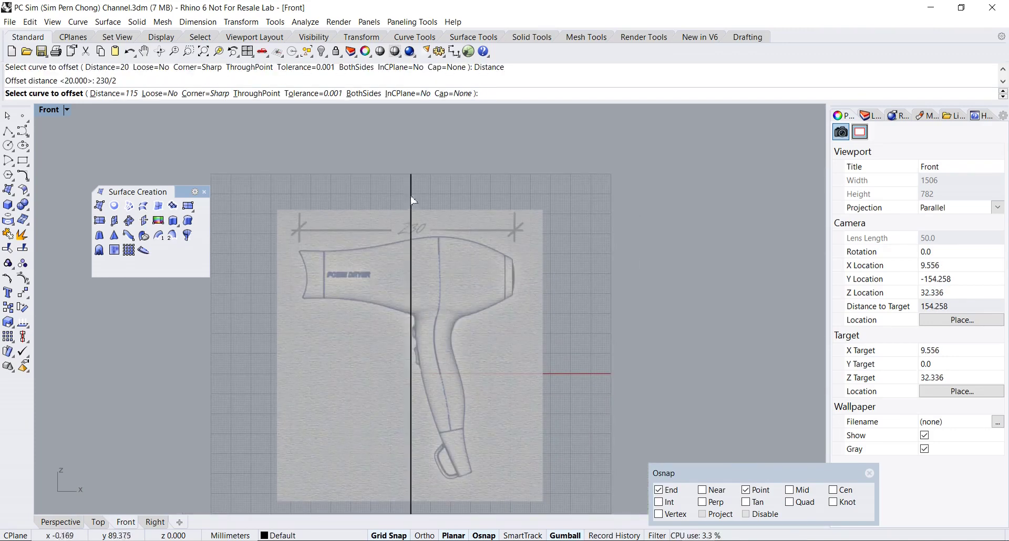
click(412, 197)
click(422, 197)
- Offset the vertical centre line 115 mm toward the nozzle side of the dryer
click(411, 204)
right_click(396, 203)
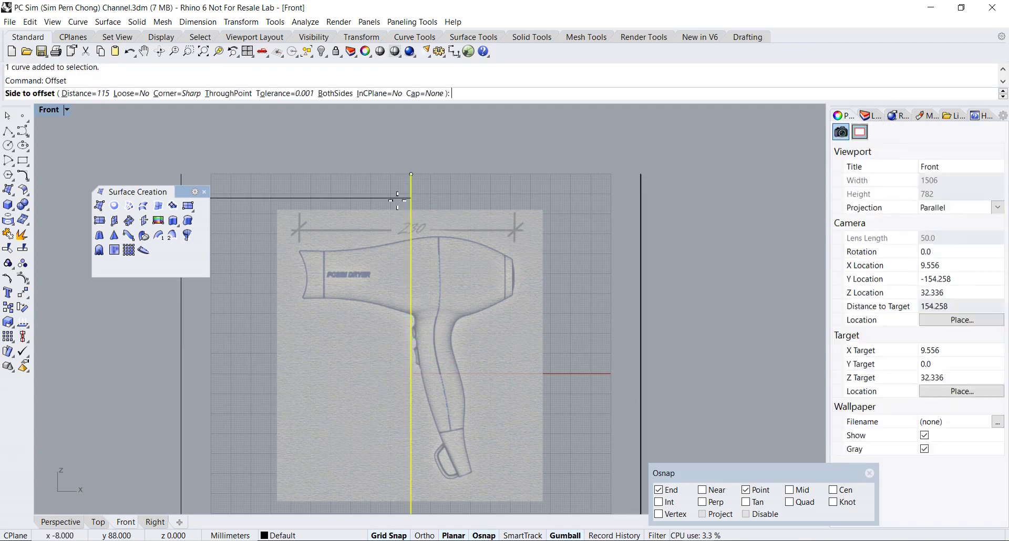
click(397, 201)
scroll(410, 211, down, 3)
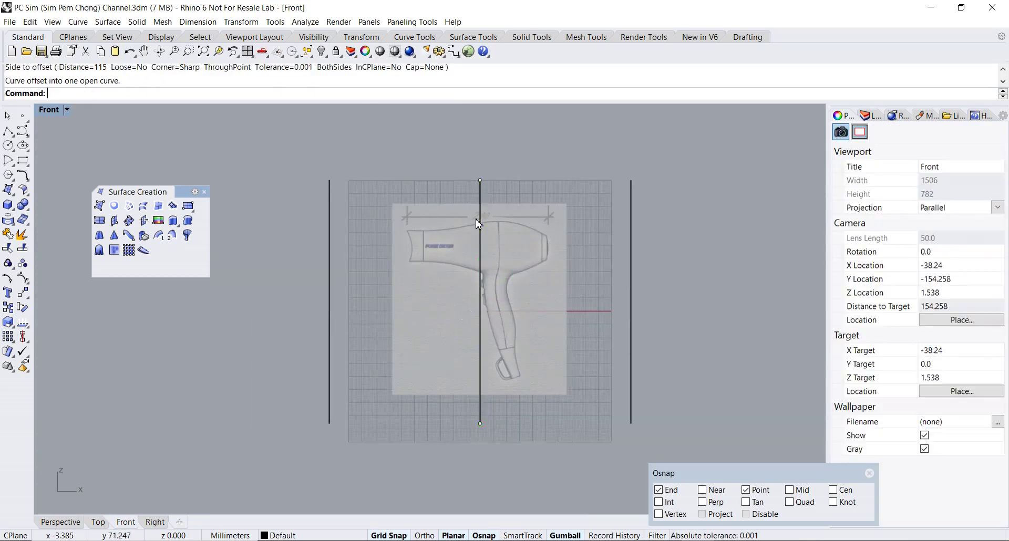
- Try to scale the side-view picture in the horizontal direction only
right_drag(479, 225, 457, 224)
click(480, 240)
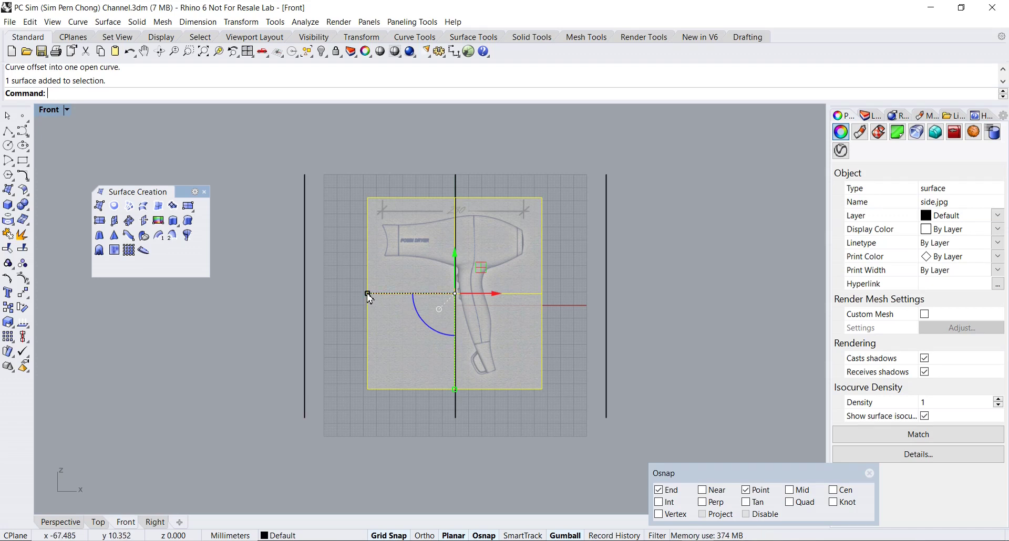
drag(367, 294, 310, 282)
key(ctrl+z)
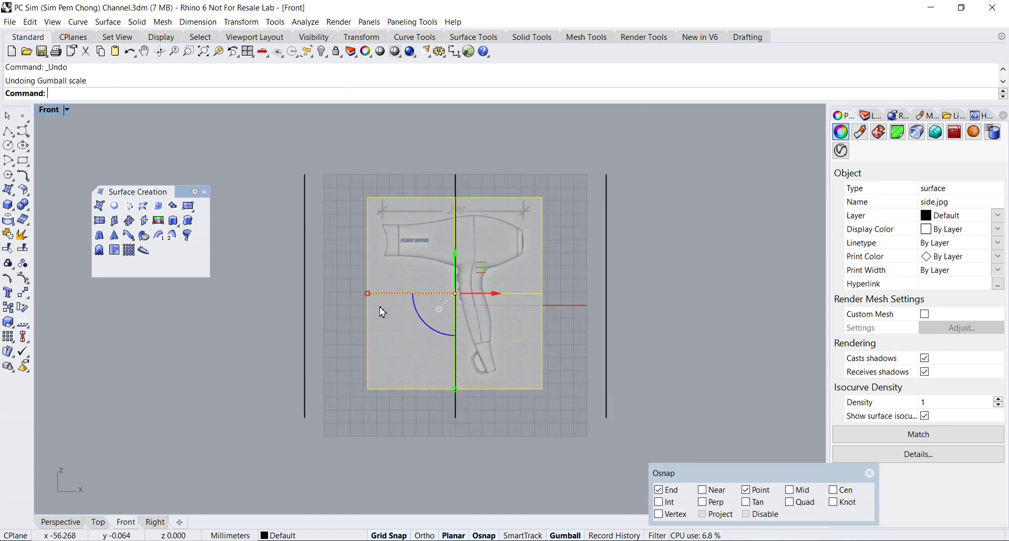
- Scale the side-view picture uniformly and reposition it so the dryer spans the two outer offset lines
shift+drag(367, 293, 279, 295)
drag(455, 266, 499, 314)
drag(457, 266, 461, 297)
drag(495, 333, 500, 335)
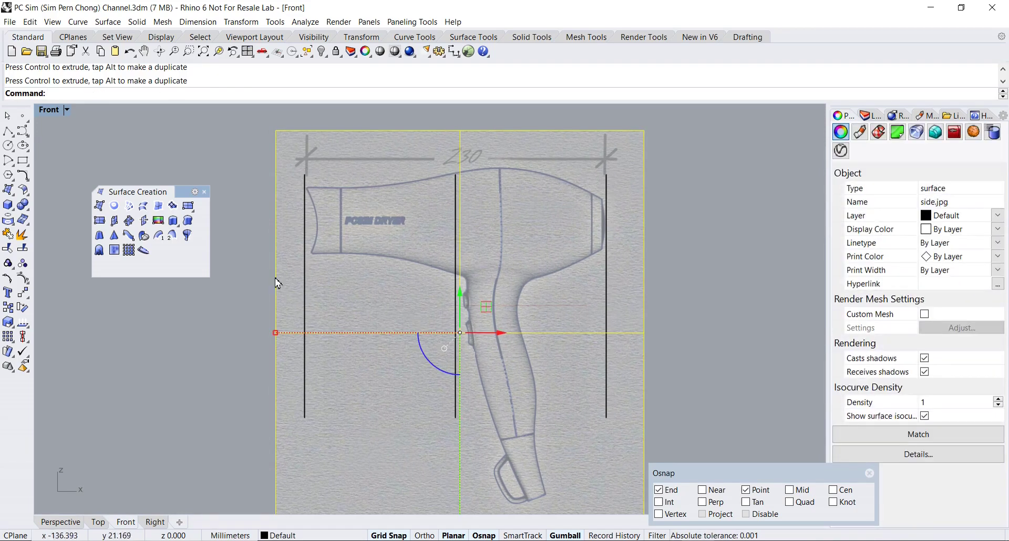
- Fine-tune the side-view picture's scale to align the 230 dimension marks with the outer lines, and check the fit
scroll(312, 312, up, 1)
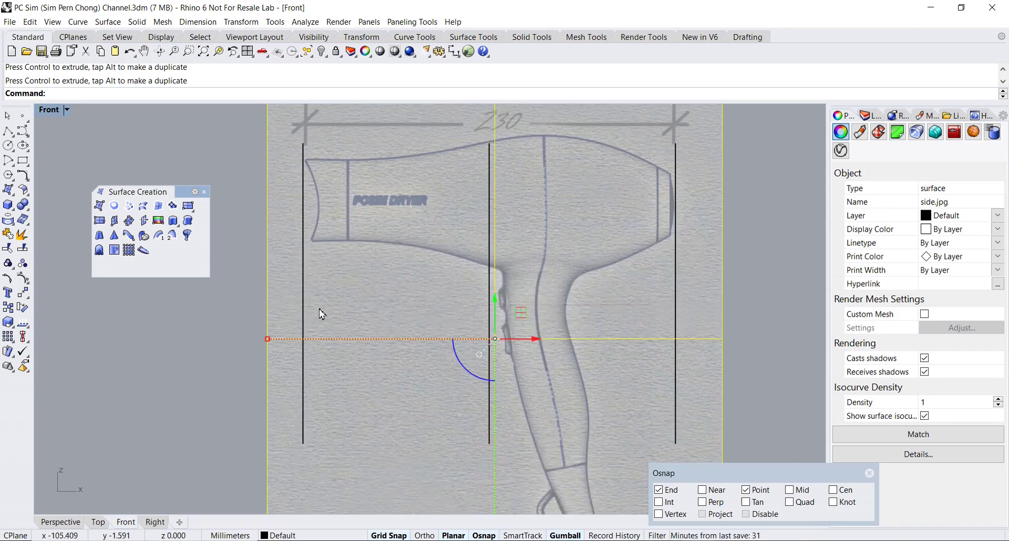
scroll(323, 313, up, 1)
drag(257, 346, 253, 346)
scroll(303, 344, down, 1)
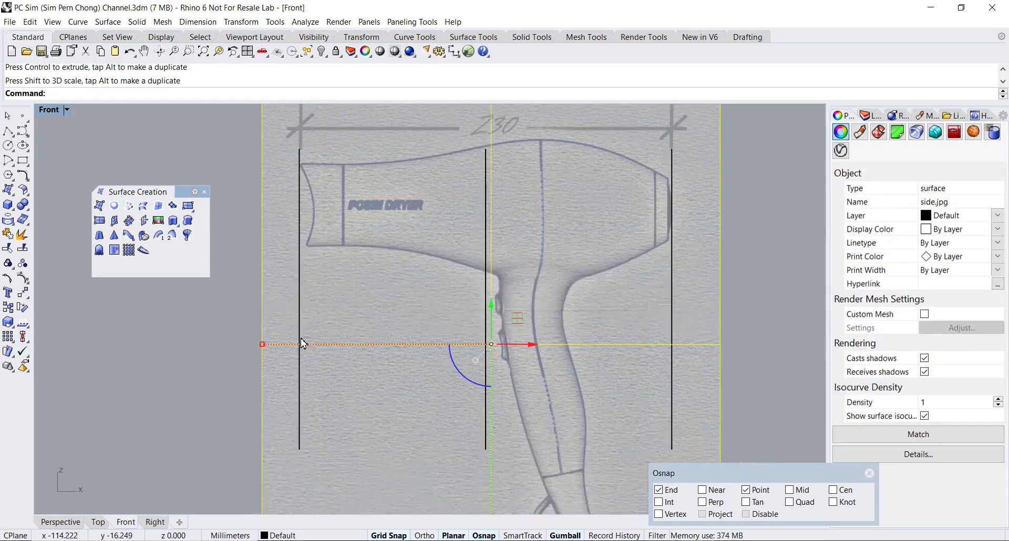
key(Escape)
scroll(332, 343, down, 2)
right_drag(375, 346, 364, 355)
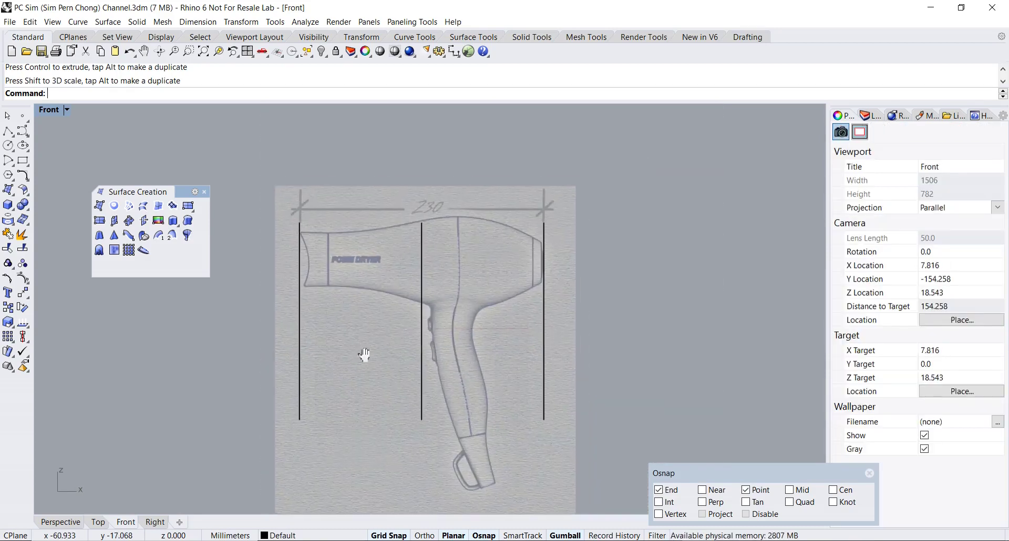
scroll(484, 379, up, 3)
right_drag(488, 367, 523, 368)
scroll(515, 365, down, 1)
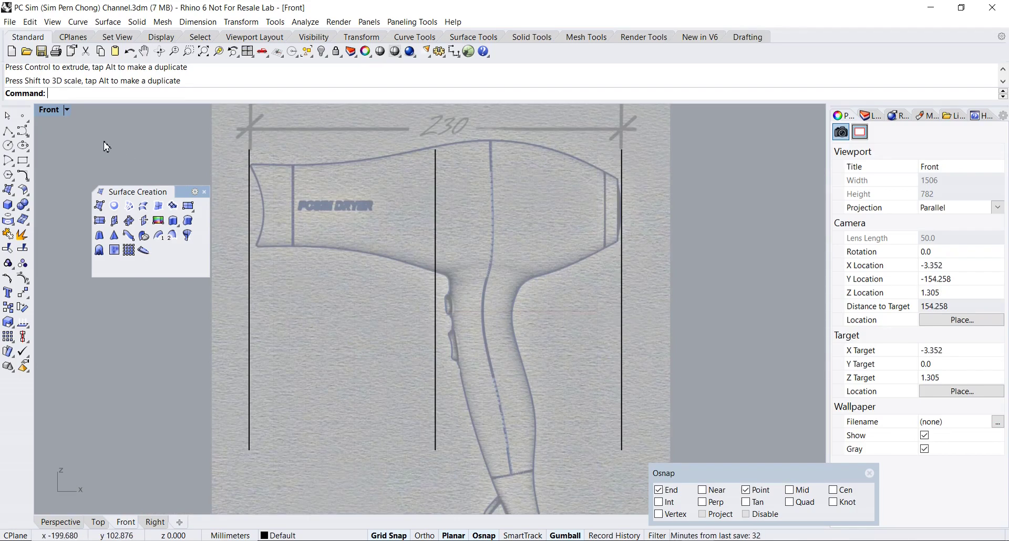
- Restore the four-viewport layout and move the floating Surface Creation palette clear of the Top view's grid
double_click(48, 116)
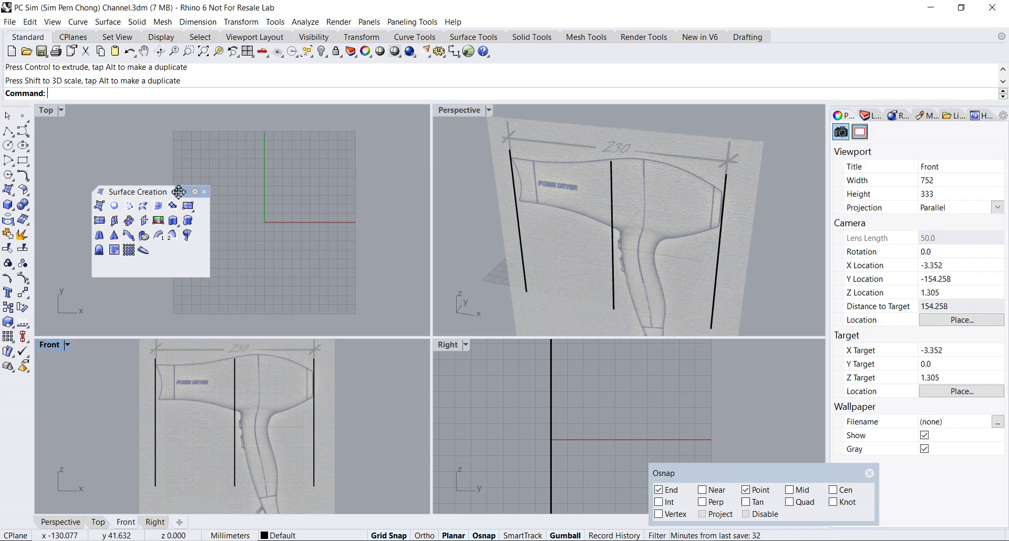
drag(181, 192, 117, 178)
right_drag(270, 252, 349, 272)
scroll(285, 234, up, 4)
right_drag(279, 206, 276, 213)
scroll(248, 172, down, 4)
drag(119, 178, 111, 211)
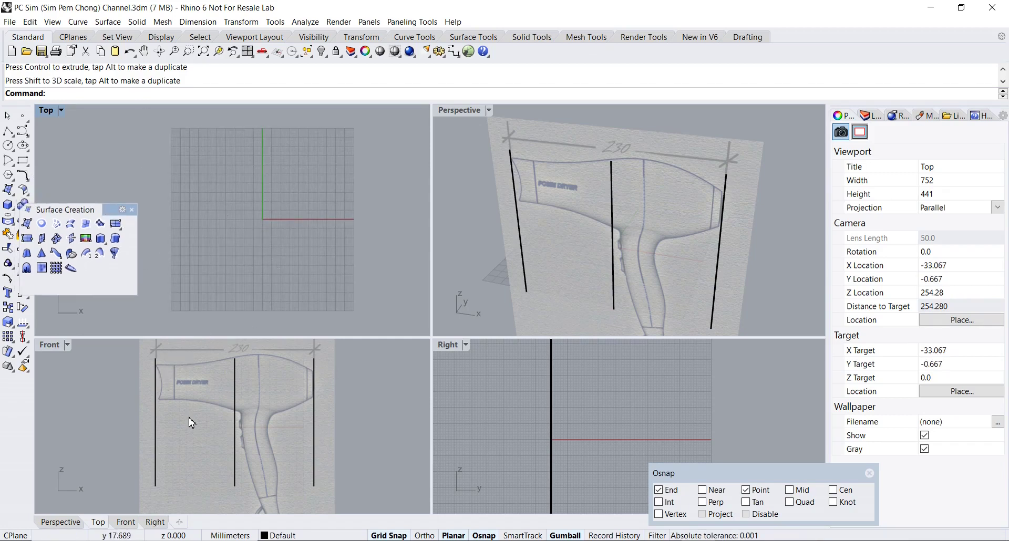
- Place point objects on the upper endpoints of the two outer vertical lines, working in the maximized Perspective view
click(161, 433)
click(290, 292)
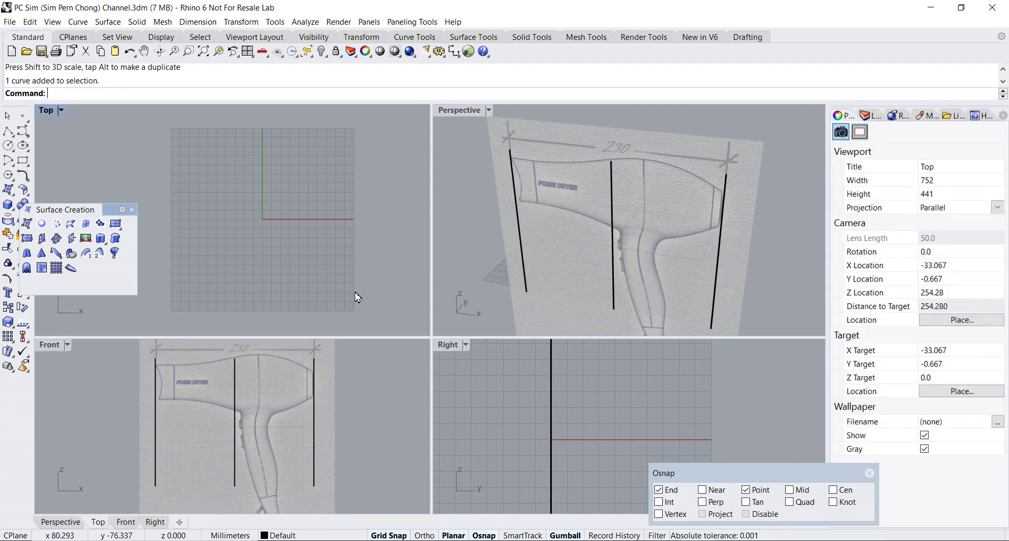
double_click(445, 112)
mouse_move(444, 153)
right_down()
mouse_move(442, 227)
mouse_move(378, 258)
right_up()
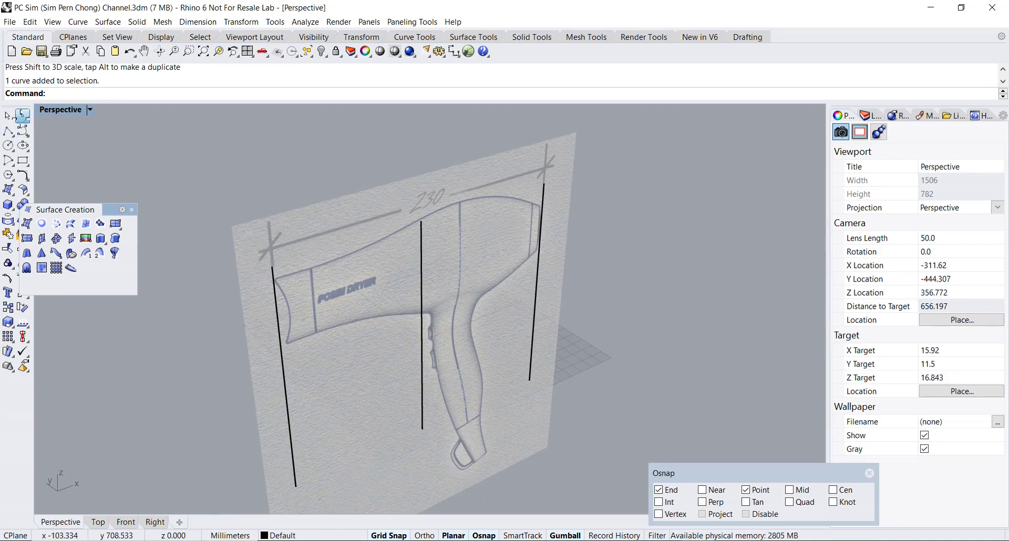
click(22, 131)
click(275, 269)
right_click(355, 265)
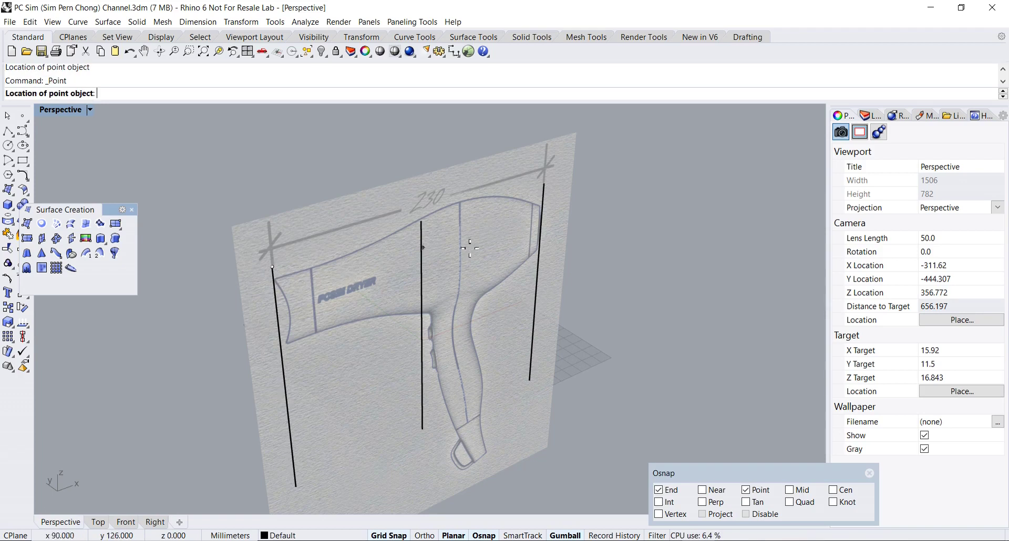
click(546, 184)
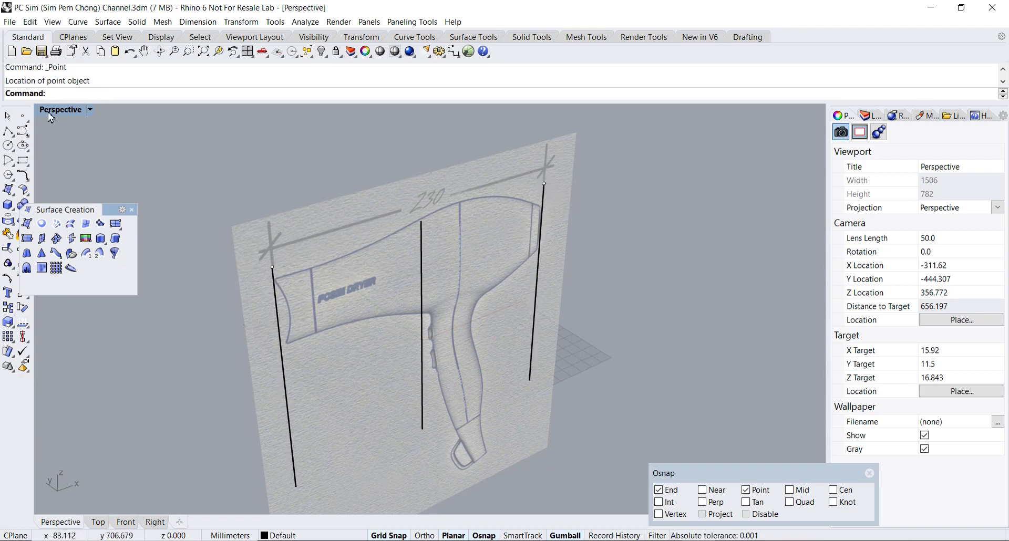
- In the maximized Top view, extrude each of the two points in the positive Y direction into a straight line
double_click(48, 111)
double_click(47, 117)
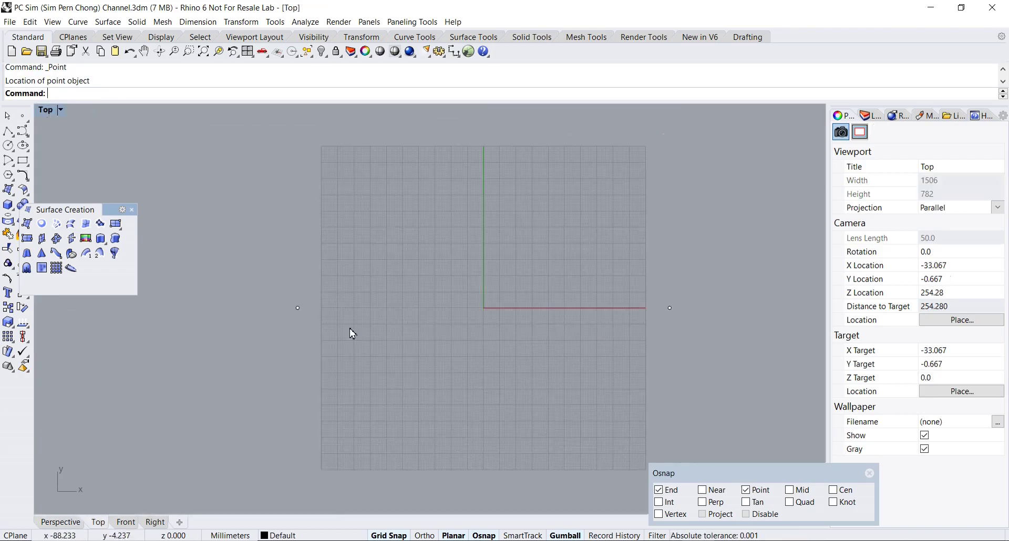
click(255, 319)
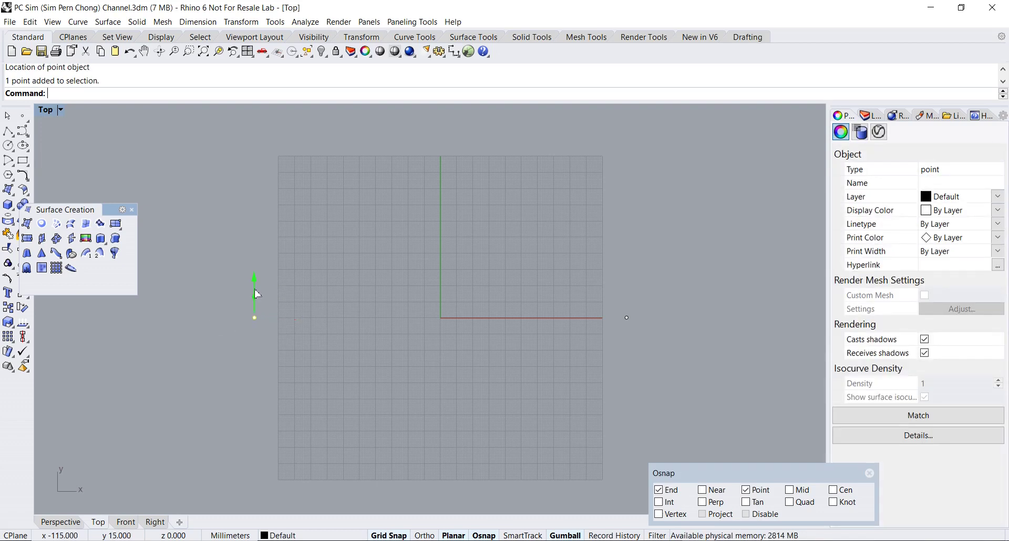
drag(257, 294, 258, 208)
drag(259, 151, 255, 157)
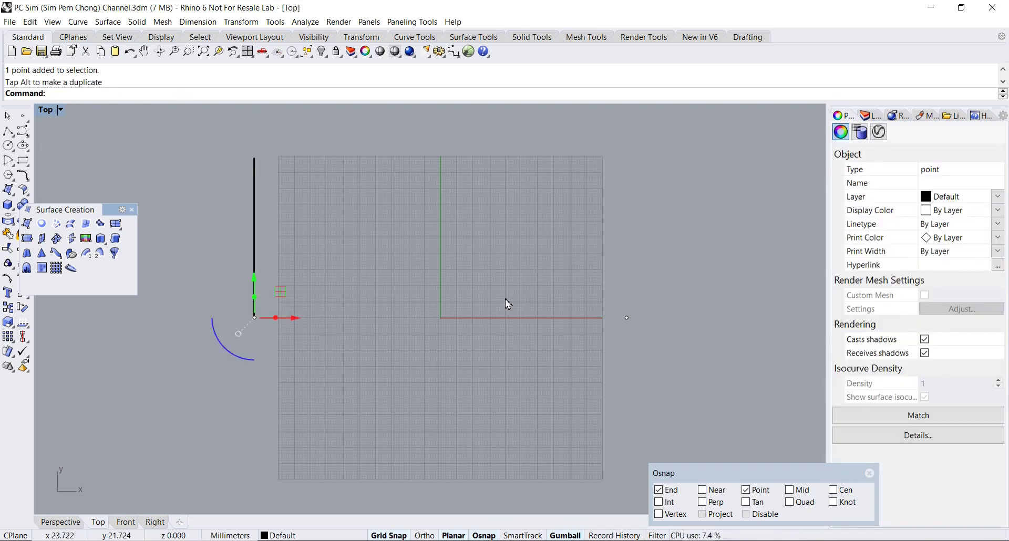
click(627, 317)
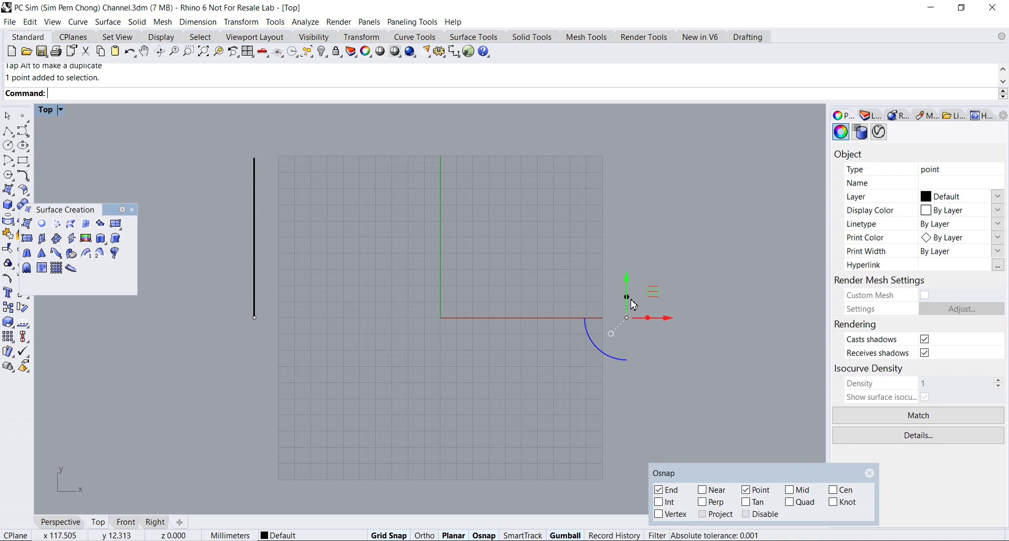
drag(630, 302, 635, 198)
drag(632, 143, 632, 146)
click(739, 227)
- Stretch both extruded lines along Y so they extend well beyond the points in the negative Y direction too
click(631, 220)
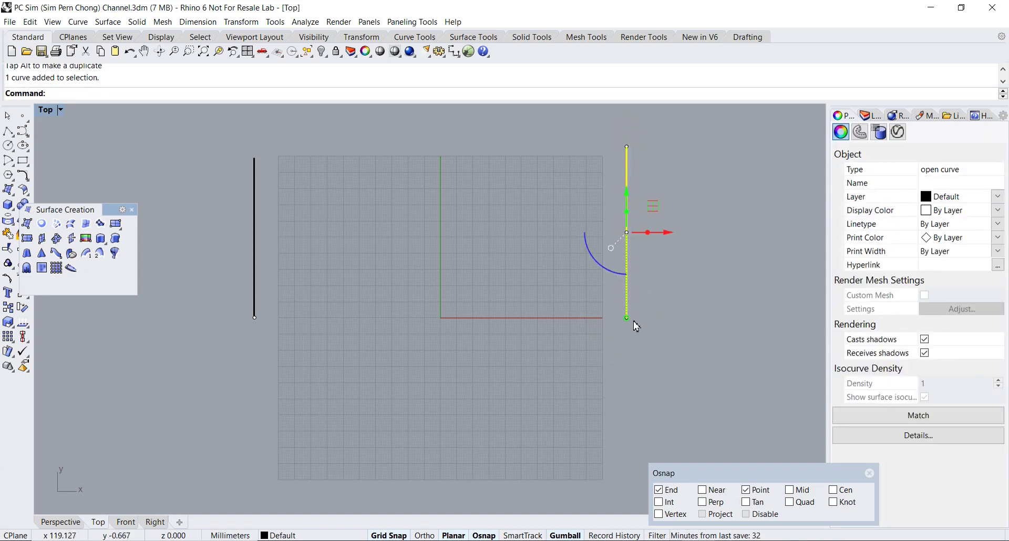
drag(627, 319, 627, 444)
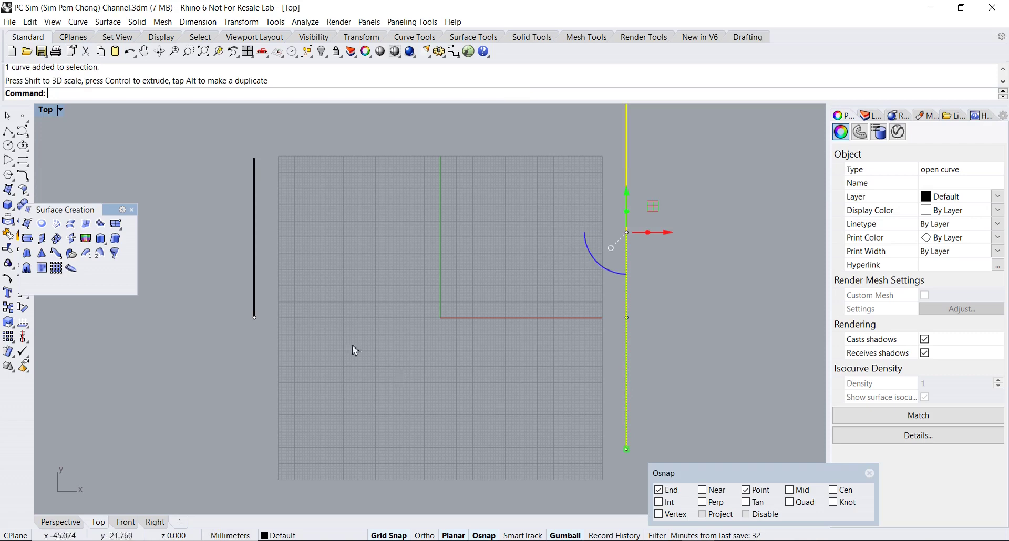
click(255, 284)
drag(255, 318, 256, 456)
click(422, 396)
right_drag(439, 388, 432, 415)
- Draw a horizontal polyline on the X axis and move it about 99 mm in negative X to cross both vertical lines
click(8, 131)
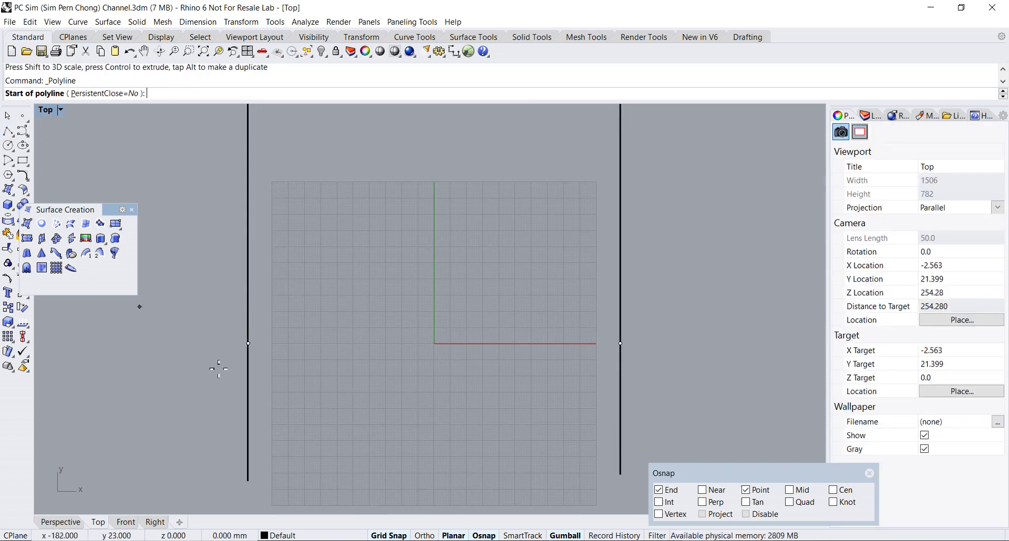
click(382, 344)
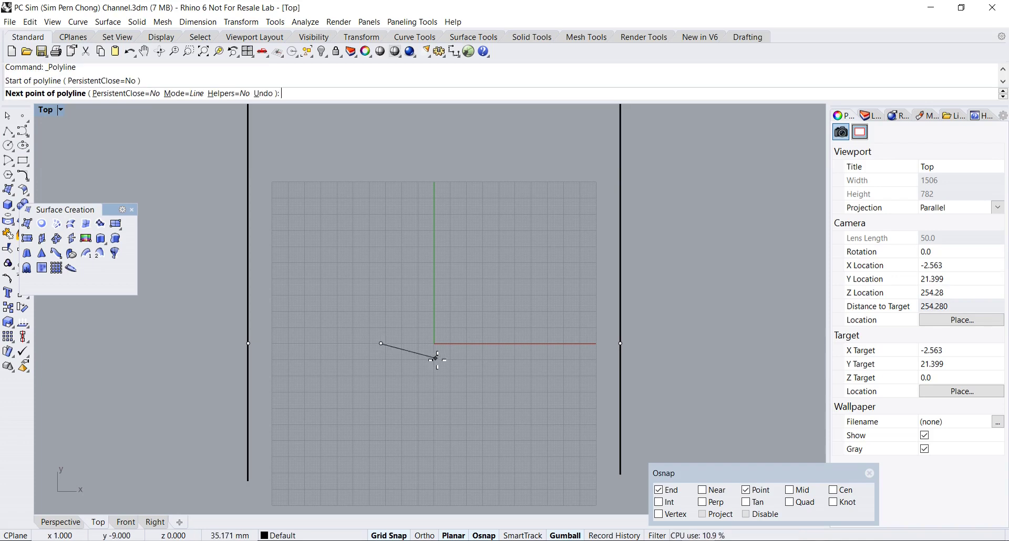
click(785, 344)
key(Return)
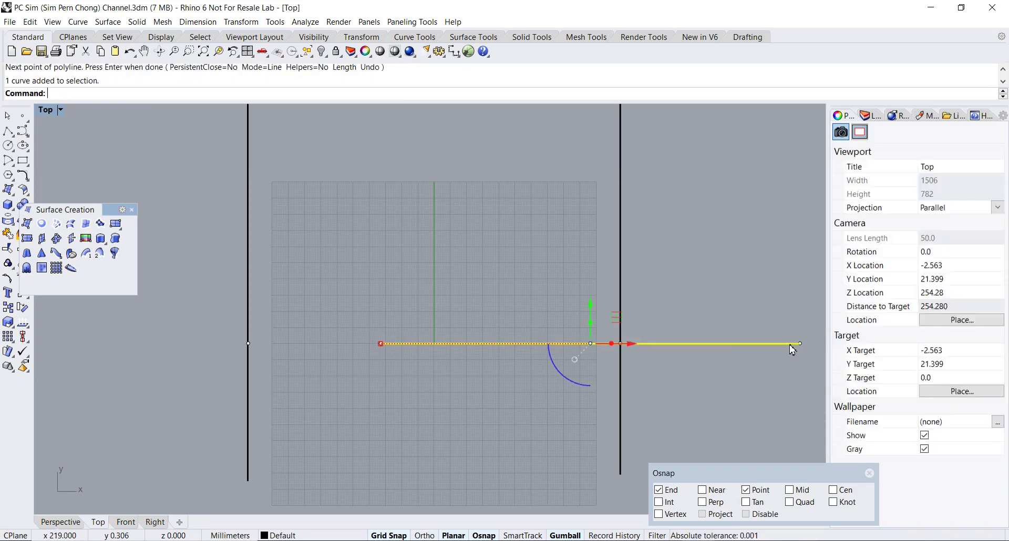
drag(632, 344, 473, 350)
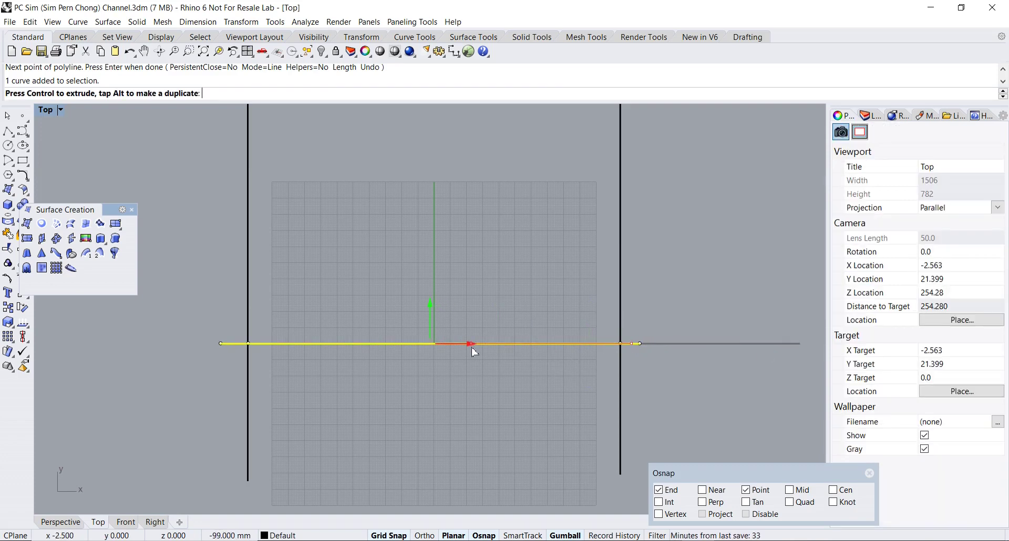
key(Escape)
- Insert top.jpg as a picture in the Top view, roughly over the area between the two vertical lines
scroll(517, 342, down, 4)
right_drag(518, 344, 516, 356)
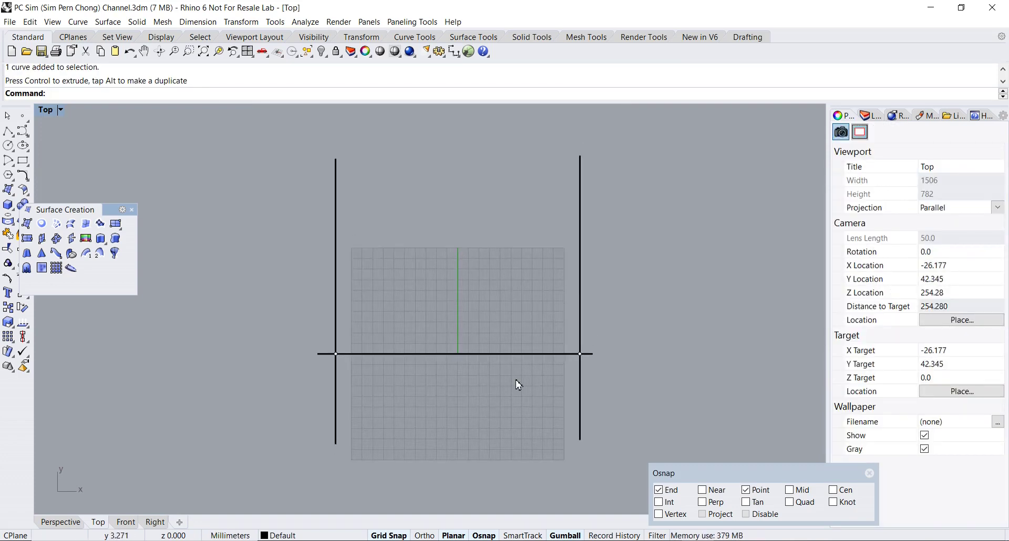
right_drag(452, 278, 478, 248)
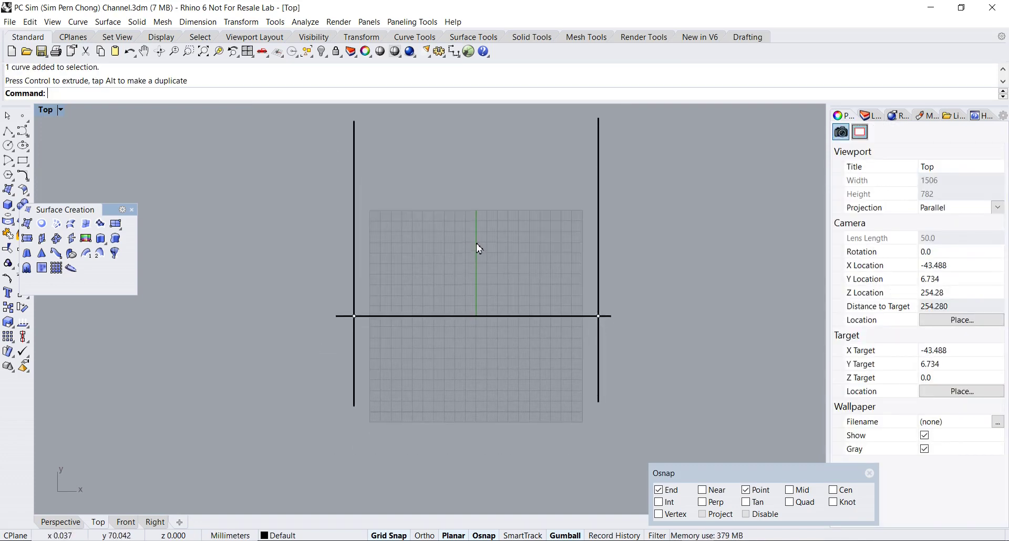
click(86, 238)
click(576, 247)
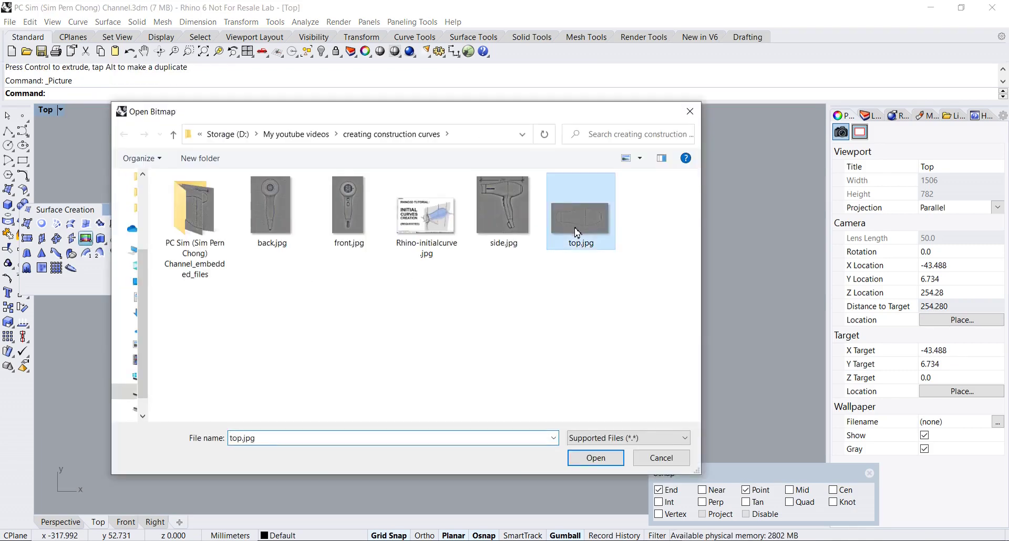
click(594, 455)
click(390, 365)
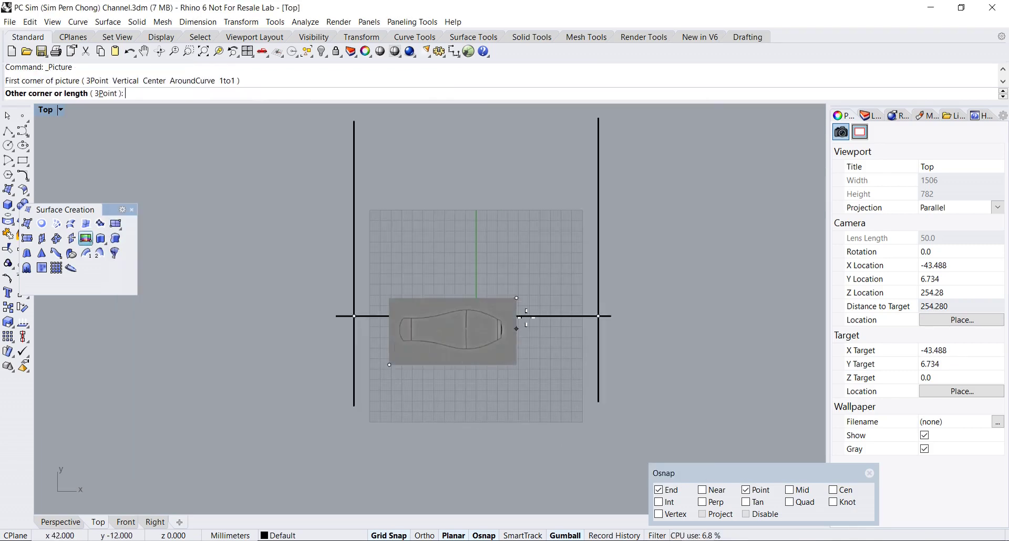
click(566, 231)
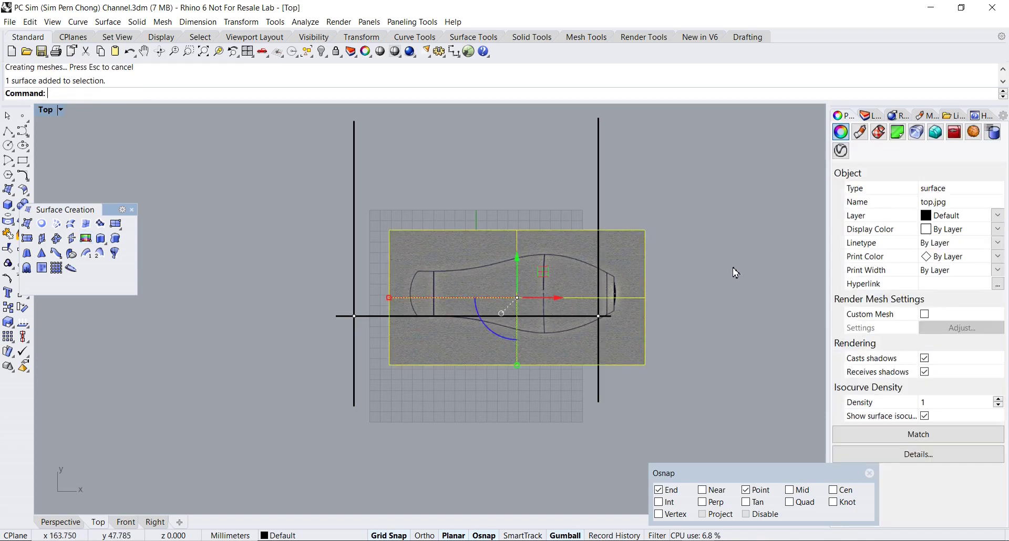
- Set the top-view picture's transparency to 48% and move it between the vertical lines, roughly centred on the horizontal line
click(860, 132)
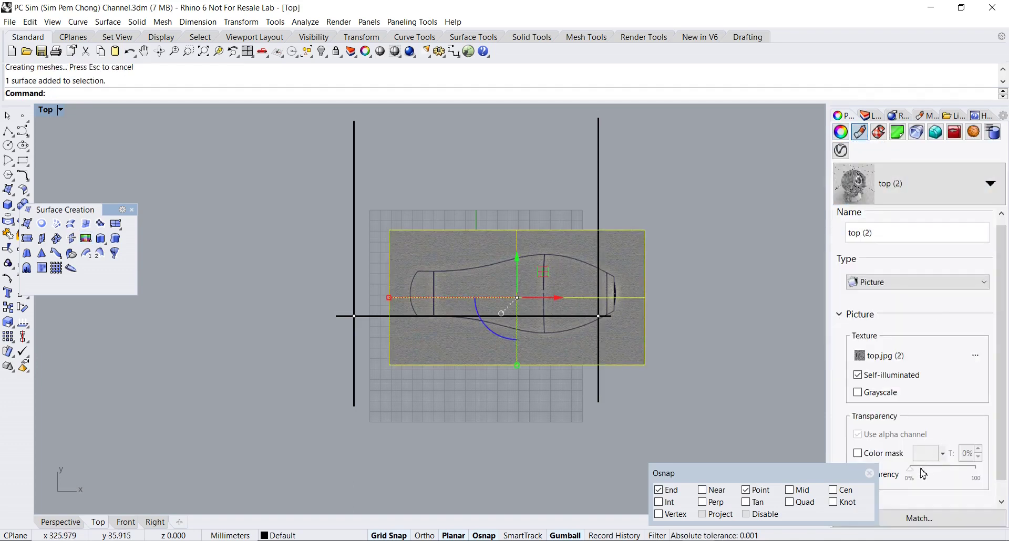
drag(932, 478, 948, 480)
drag(547, 298, 507, 298)
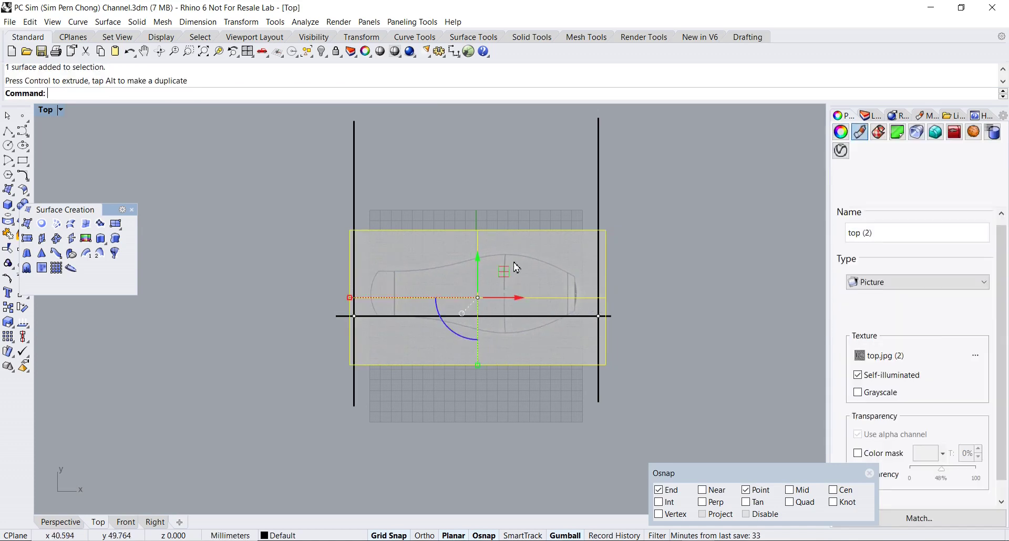
drag(478, 259, 478, 283)
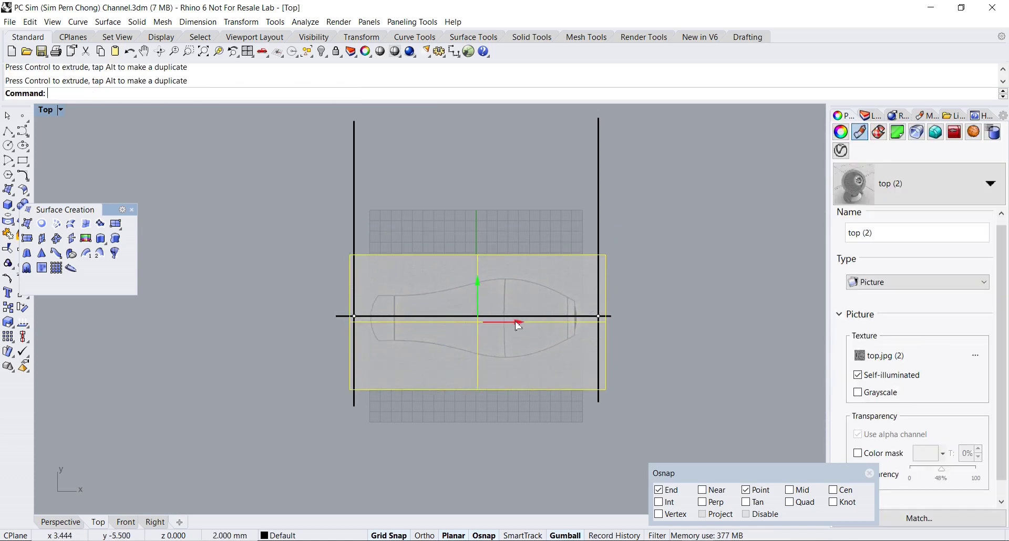
scroll(514, 322, up, 3)
mouse_move(507, 324)
mouse_down()
mouse_move(517, 327)
mouse_move(502, 327)
mouse_up()
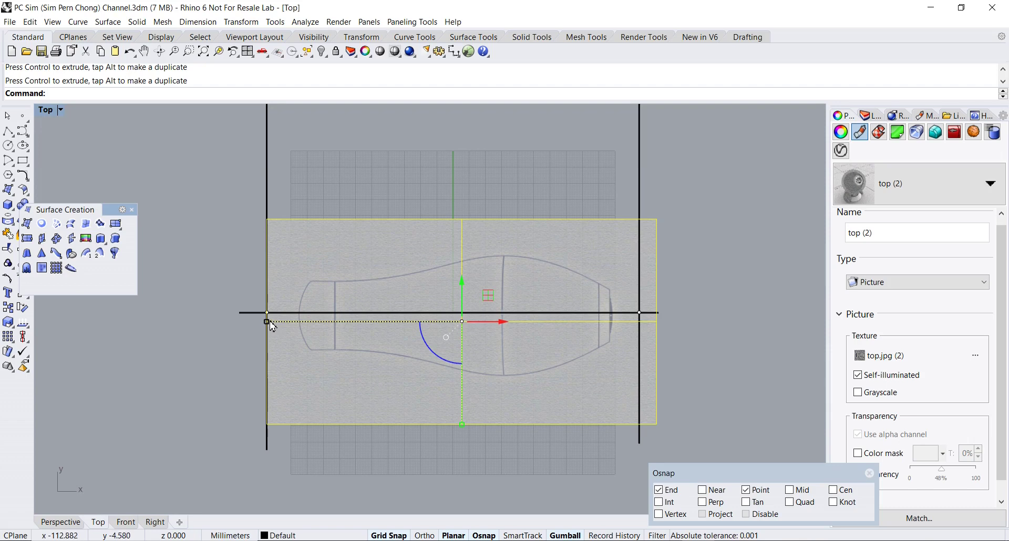
- Enlarge the top-view picture uniformly and fine-tune its position so the dryer spans both vertical lines, centred on the horizontal line
drag(267, 321, 240, 321)
drag(462, 287, 463, 280)
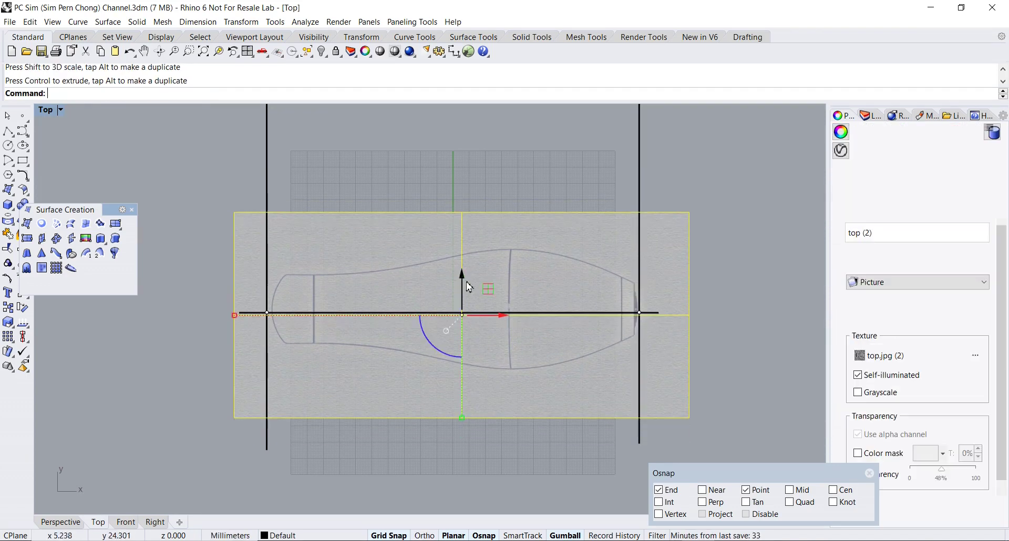
drag(504, 316, 501, 317)
drag(233, 315, 231, 317)
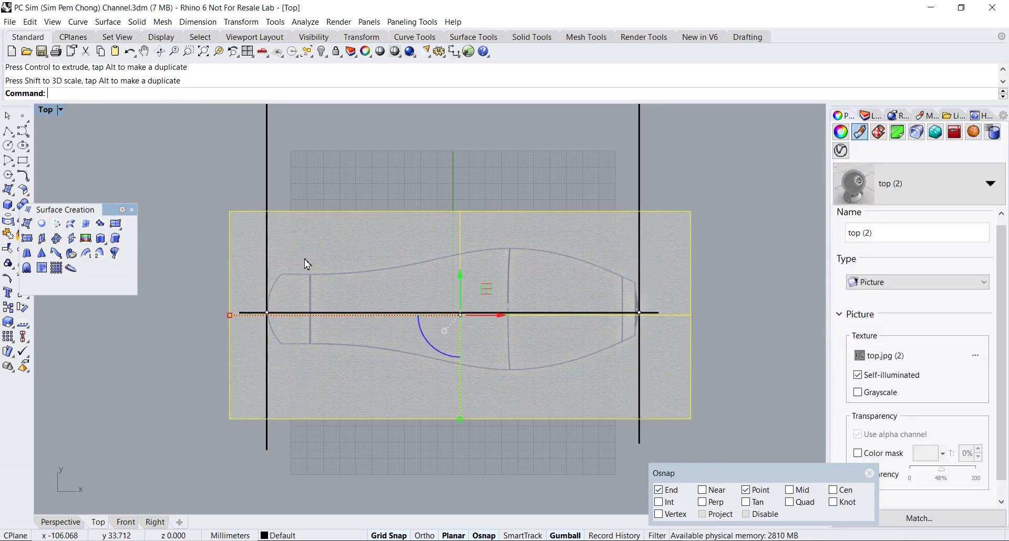
drag(462, 282, 461, 281)
click(186, 216)
- Check how the dryer outline in the top-view picture fits the two vertical lines and the horizontal centre line
scroll(194, 269, down, 2)
right_drag(203, 281, 192, 241)
scroll(200, 276, down, 4)
scroll(247, 292, up, 4)
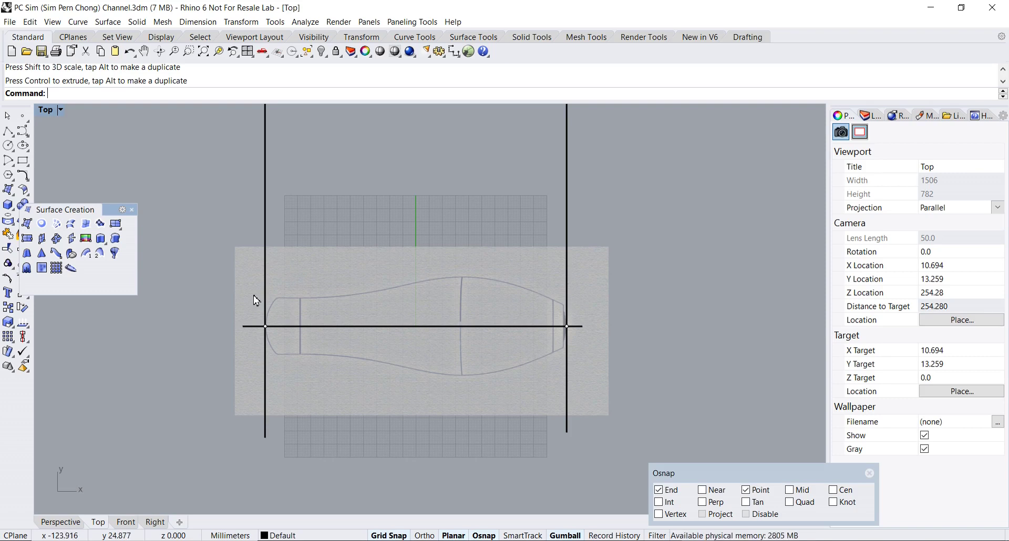
scroll(254, 298, down, 1)
right_drag(255, 297, 270, 314)
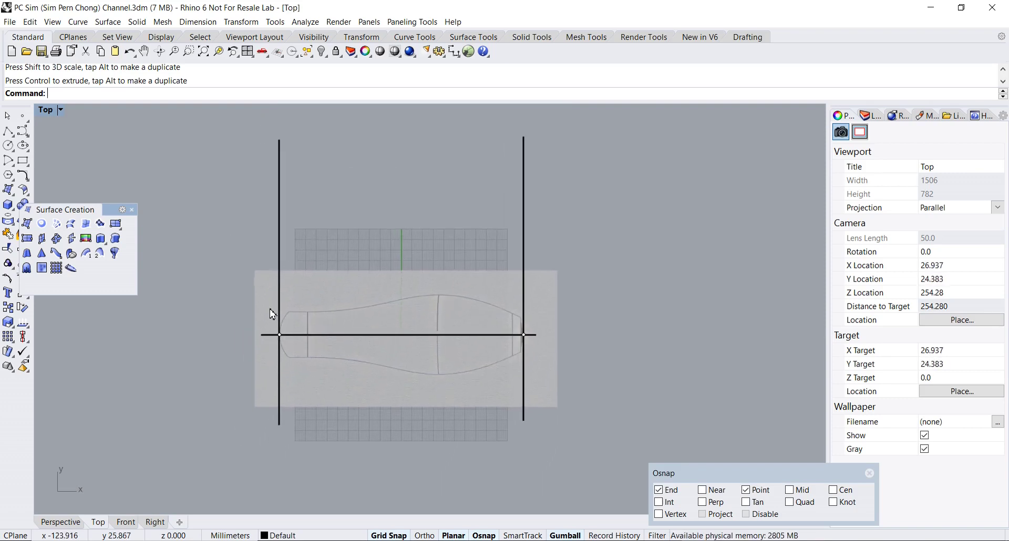
scroll(270, 314, up, 2)
scroll(270, 313, down, 2)
scroll(270, 314, up, 3)
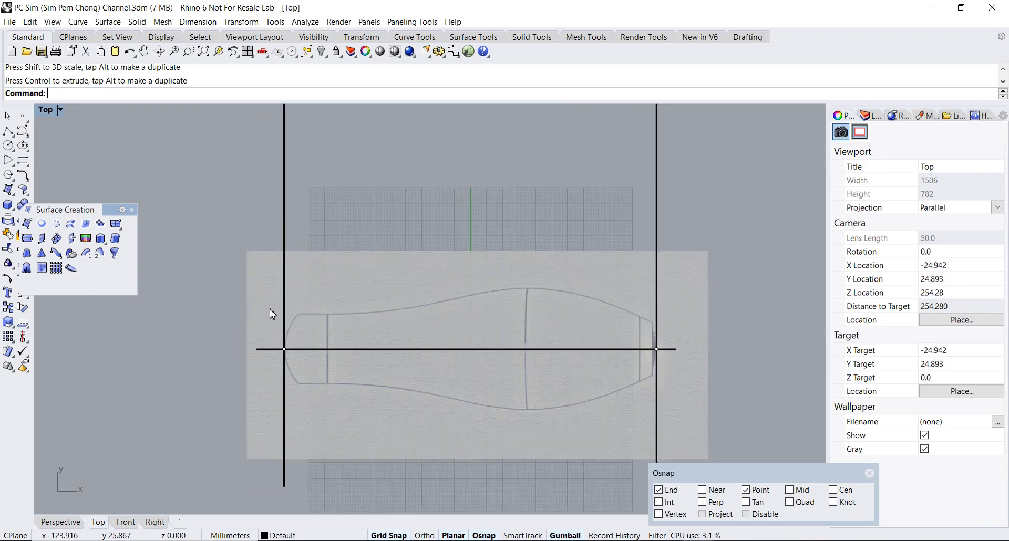
scroll(270, 314, down, 1)
right_drag(270, 314, 243, 301)
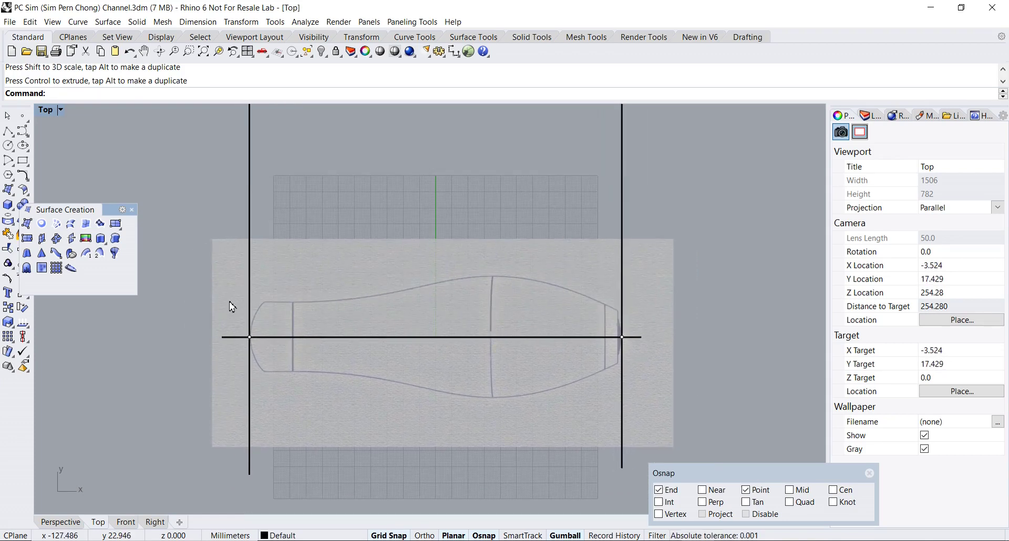
scroll(232, 306, up, 2)
scroll(231, 307, down, 2)
right_drag(232, 306, 212, 313)
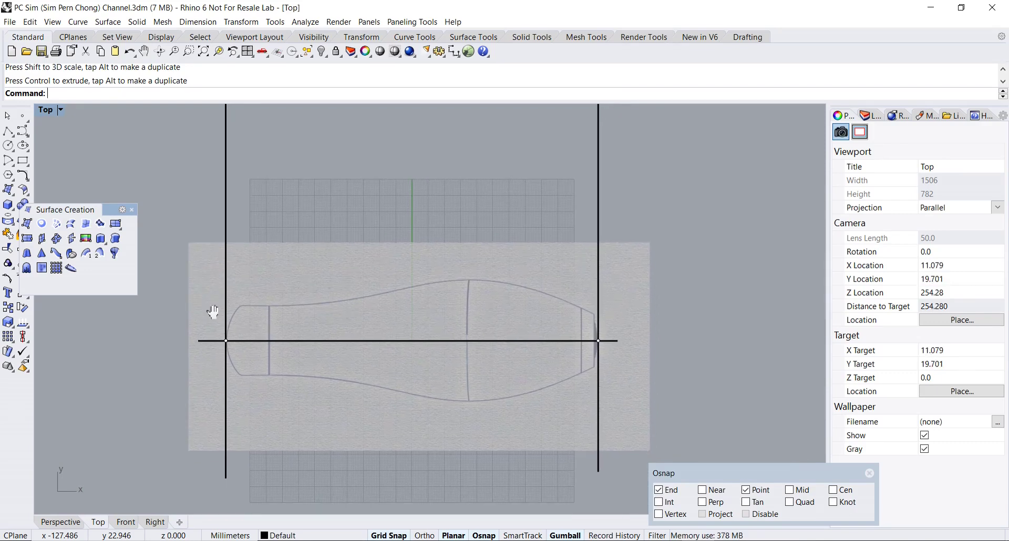
scroll(277, 308, up, 1)
scroll(273, 314, down, 1)
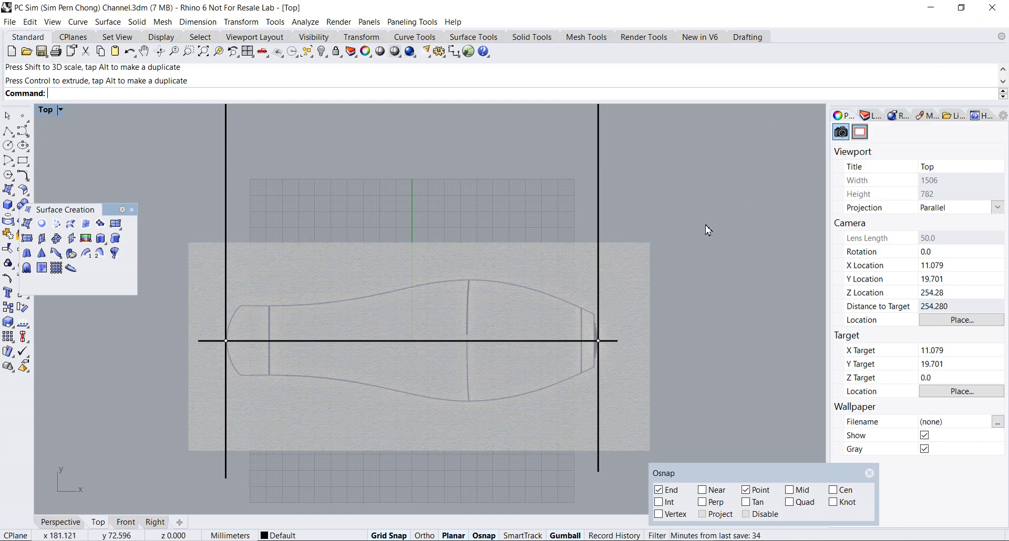
scroll(709, 230, down, 2)
right_drag(677, 242, 725, 214)
scroll(722, 218, up, 4)
right_drag(437, 353, 471, 344)
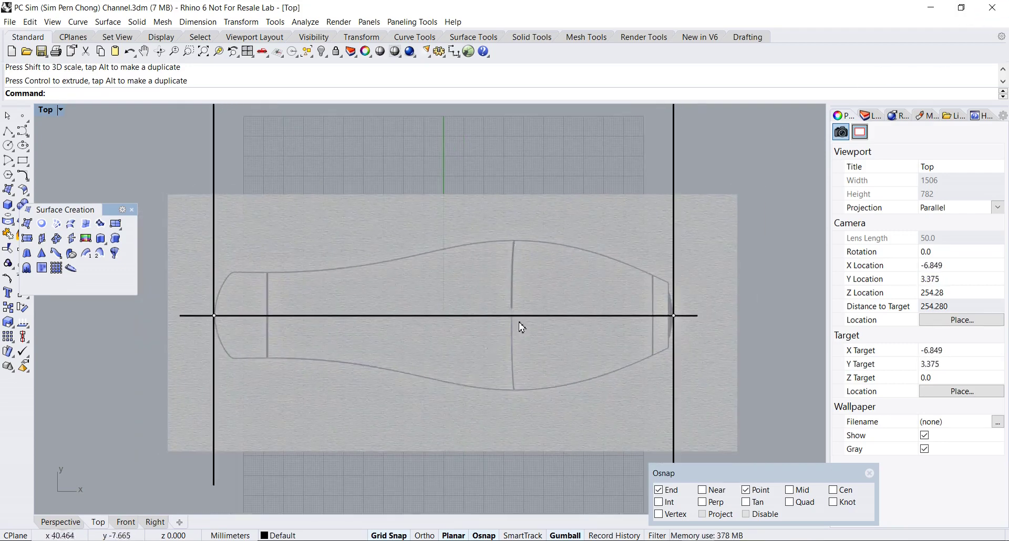
- In the maximized Front view, lower the side-view picture so its 230 dimension line meets the tops of the outer vertical lines
double_click(45, 111)
double_click(48, 345)
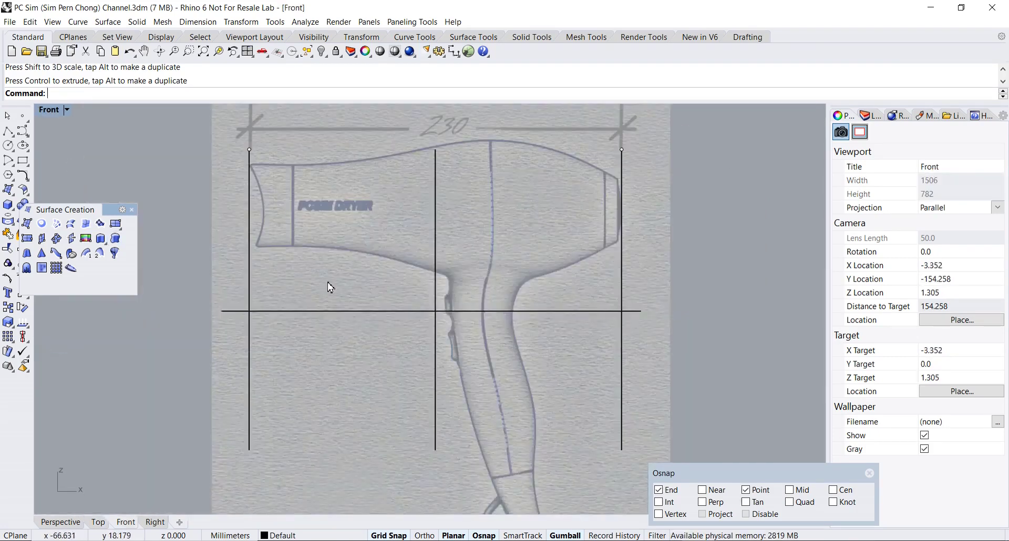
scroll(331, 287, down, 1)
click(509, 288)
drag(471, 332, 472, 355)
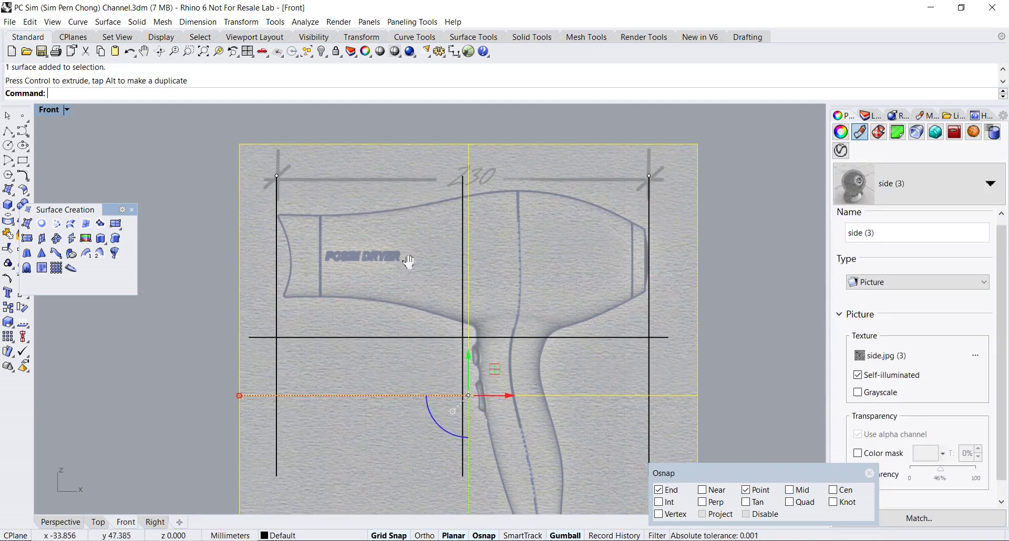
right_drag(412, 268, 384, 235)
key(Escape)
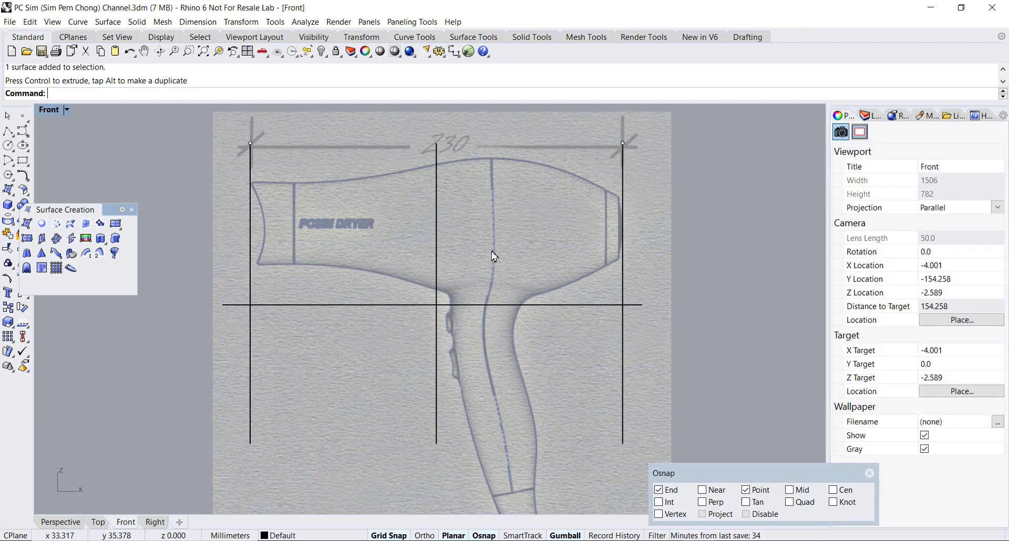
- Trace the side-view dryer with one degree-3 control point curve from the nozzle's upper corner around the rear and partway down the handle's back edge
drag(747, 470, 765, 488)
right_drag(533, 334, 556, 374)
scroll(509, 331, up, 4)
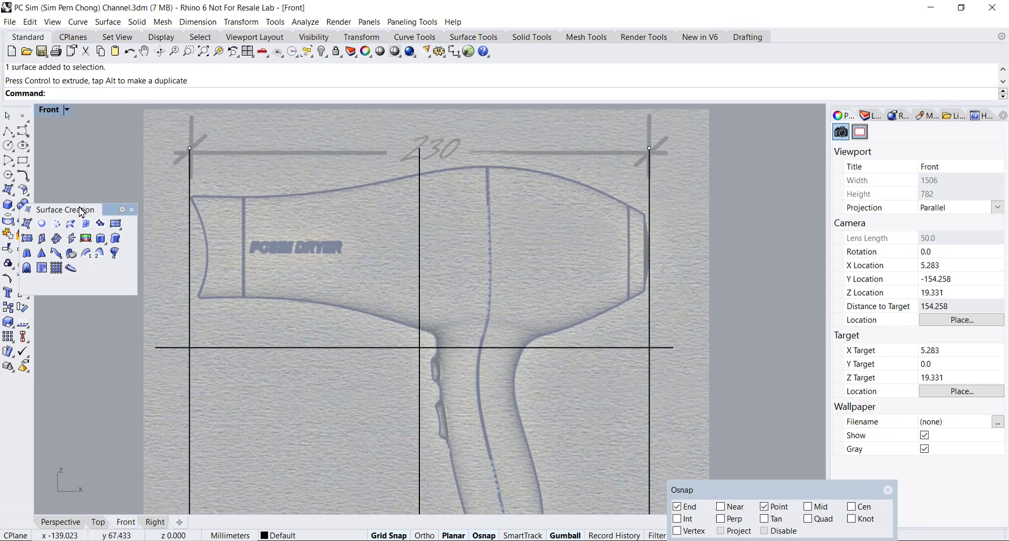
click(22, 131)
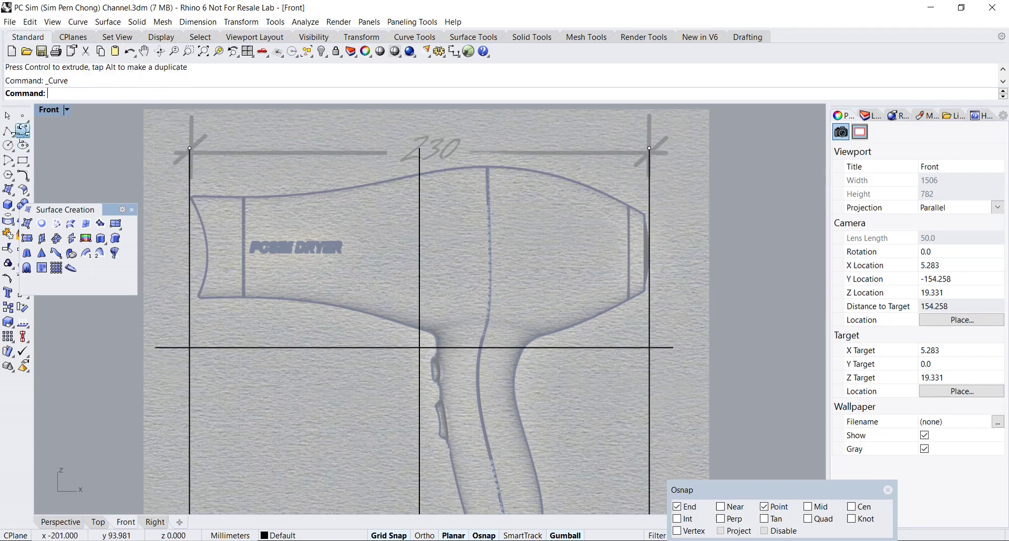
click(194, 197)
click(256, 198)
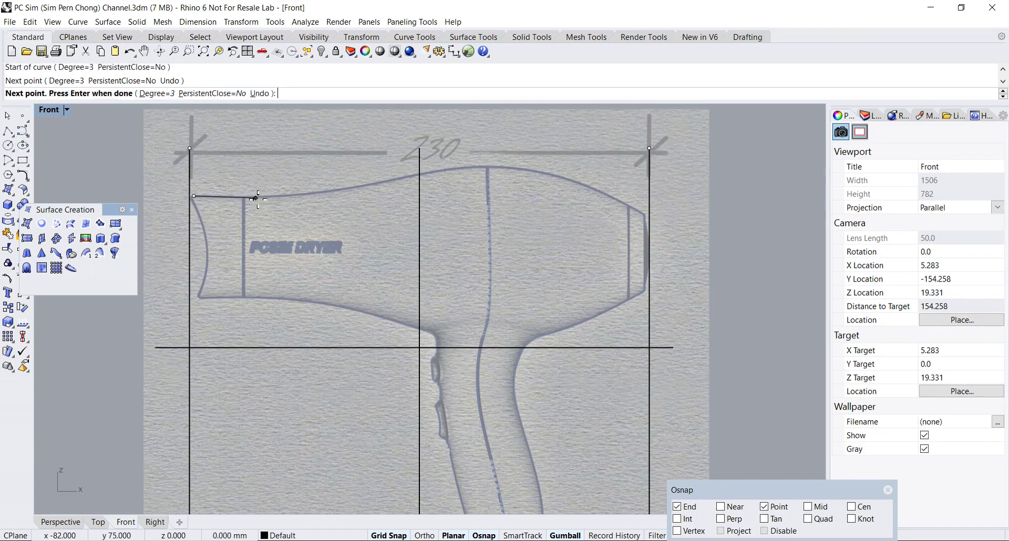
click(333, 190)
click(444, 171)
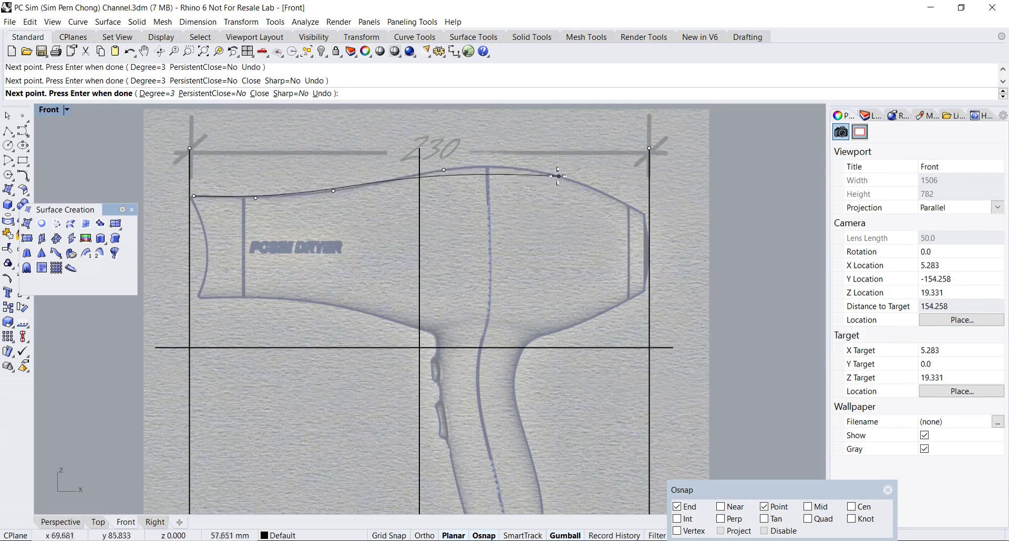
click(545, 171)
click(614, 196)
click(644, 213)
click(644, 219)
click(648, 226)
click(643, 282)
click(643, 289)
click(623, 301)
click(568, 323)
click(526, 342)
click(518, 358)
click(511, 380)
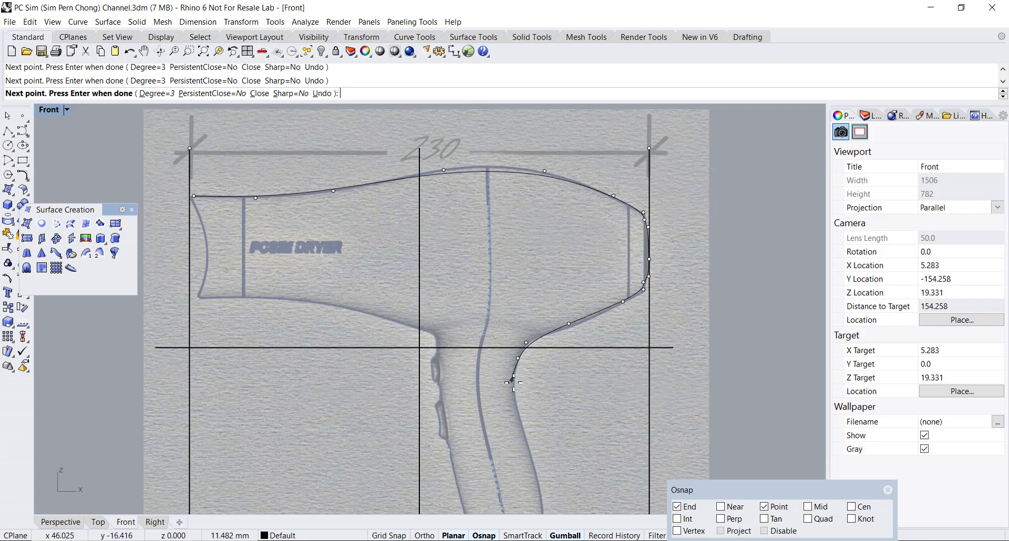
click(523, 437)
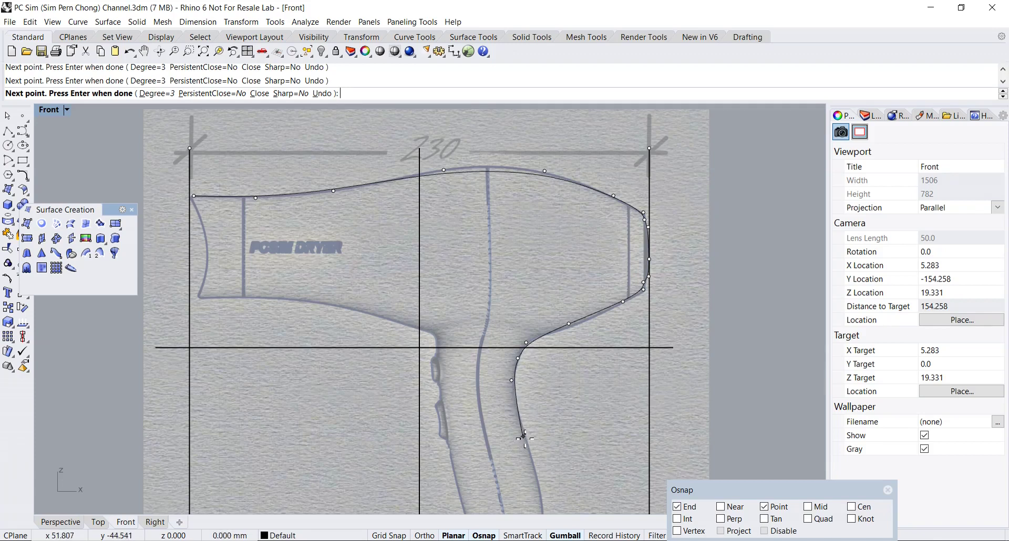
click(536, 468)
key(Return)
- Select the traced curve and examine how its shape and control points follow the body, rear corners and handle transition
click(517, 386)
scroll(517, 384, down, 4)
right_drag(517, 384, 511, 408)
scroll(513, 308, up, 6)
scroll(473, 259, down, 2)
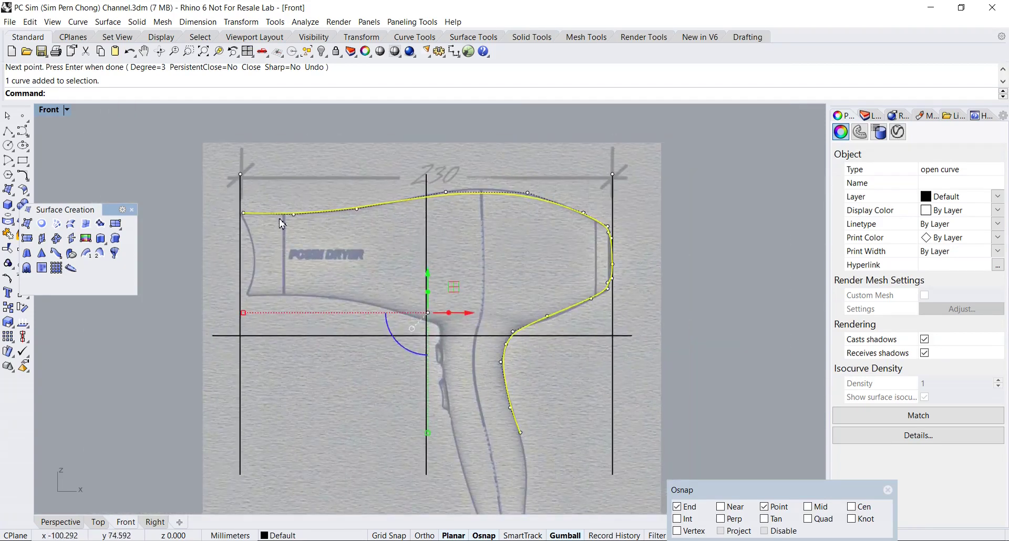
scroll(536, 259, up, 2)
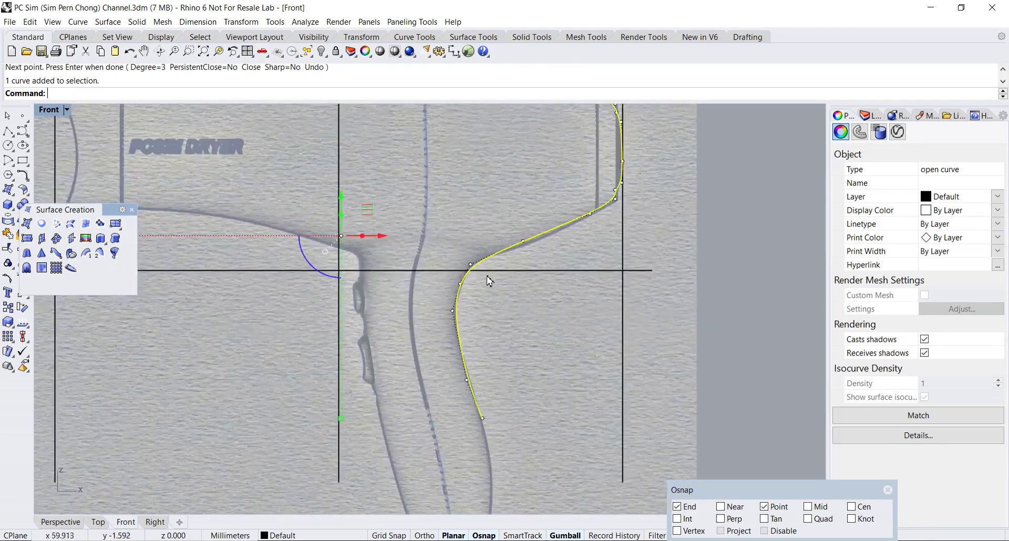
scroll(489, 282, down, 2)
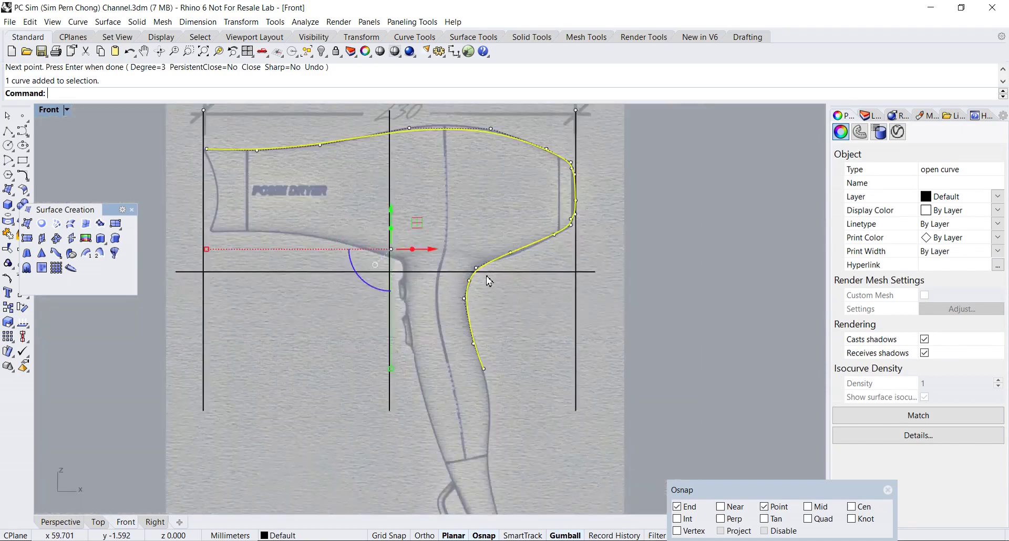
scroll(500, 308, up, 2)
mouse_move(501, 308)
right_down()
mouse_move(554, 282)
mouse_move(567, 297)
right_up()
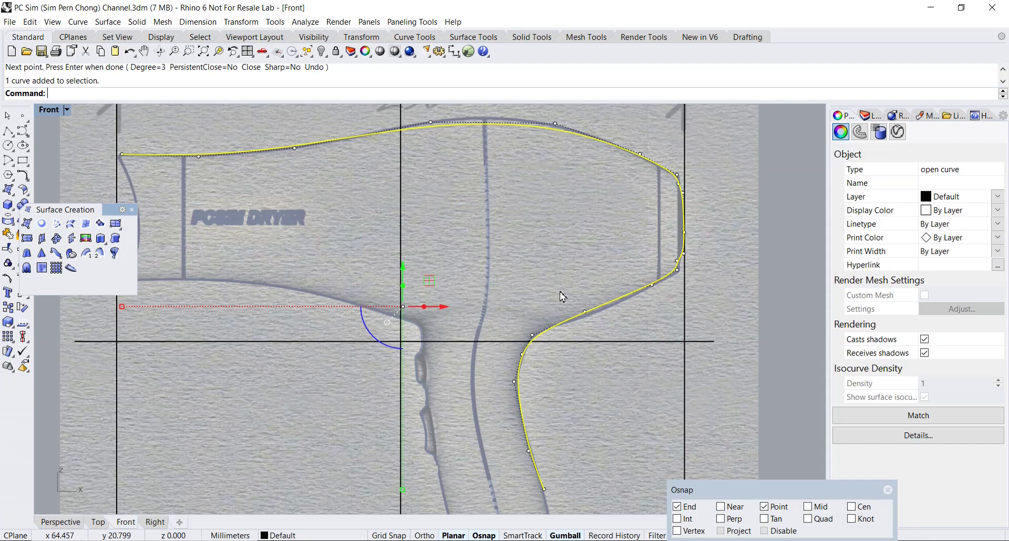
scroll(561, 297, down, 2)
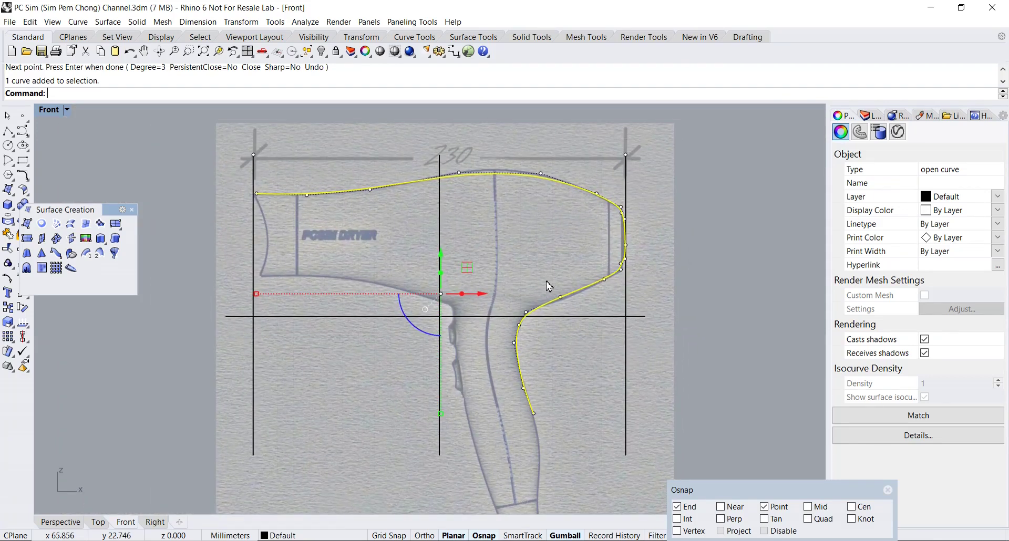
- Delete the single curve traced around the dryer body and handle
key(Escape)
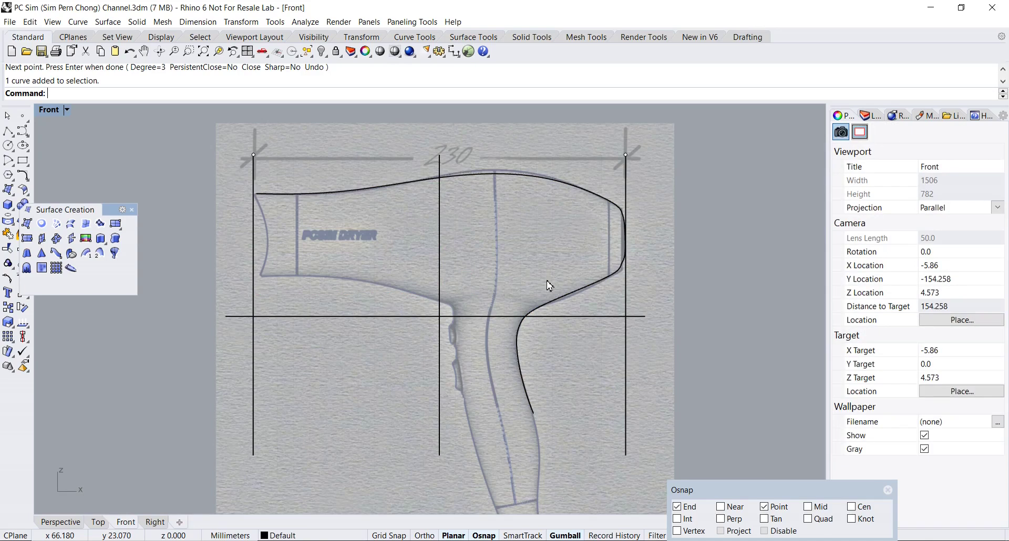
click(528, 183)
key(Delete)
- Examine the side-view picture's upper edge, underside, handle and body-to-handle junction to see how the outline divides into separate curves
scroll(540, 226, up, 5)
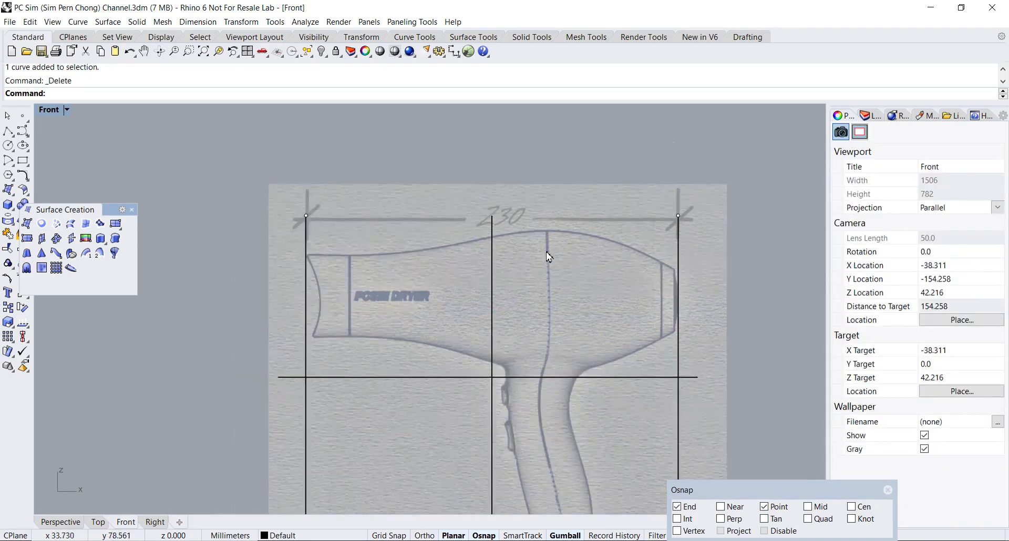
mouse_move(544, 232)
right_down()
mouse_move(538, 215)
mouse_move(541, 231)
right_up()
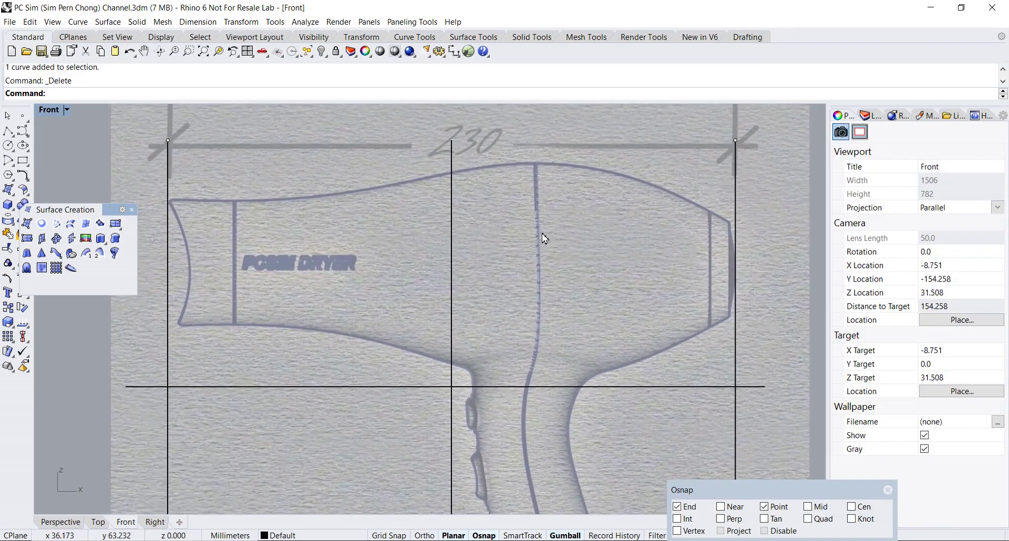
scroll(327, 246, down, 2)
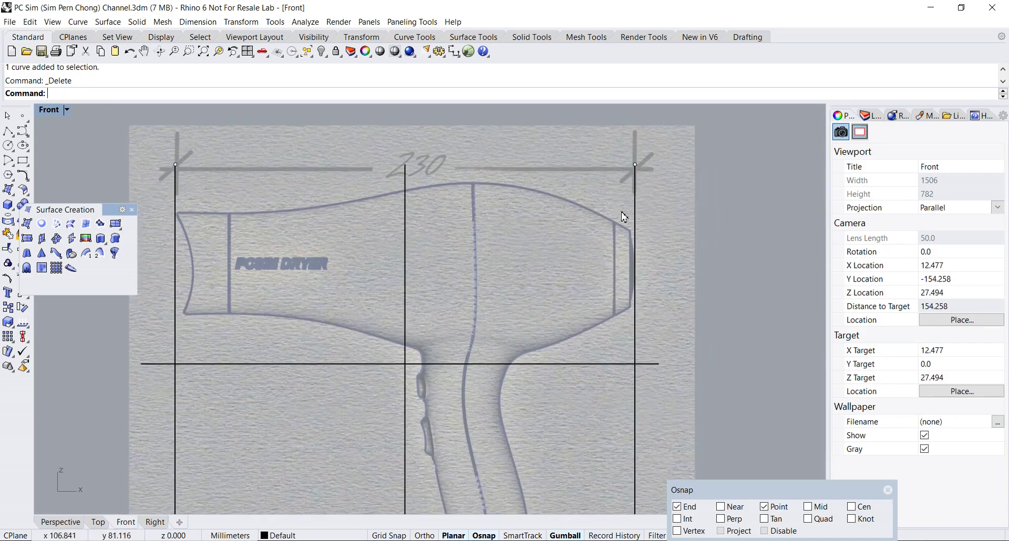
drag(116, 210, 135, 240)
right_drag(498, 272, 507, 214)
mouse_move(509, 403)
right_down()
mouse_move(489, 374)
mouse_move(534, 421)
mouse_move(478, 317)
mouse_move(492, 370)
right_up()
scroll(440, 317, up, 4)
scroll(439, 317, down, 4)
right_drag(438, 316, 413, 285)
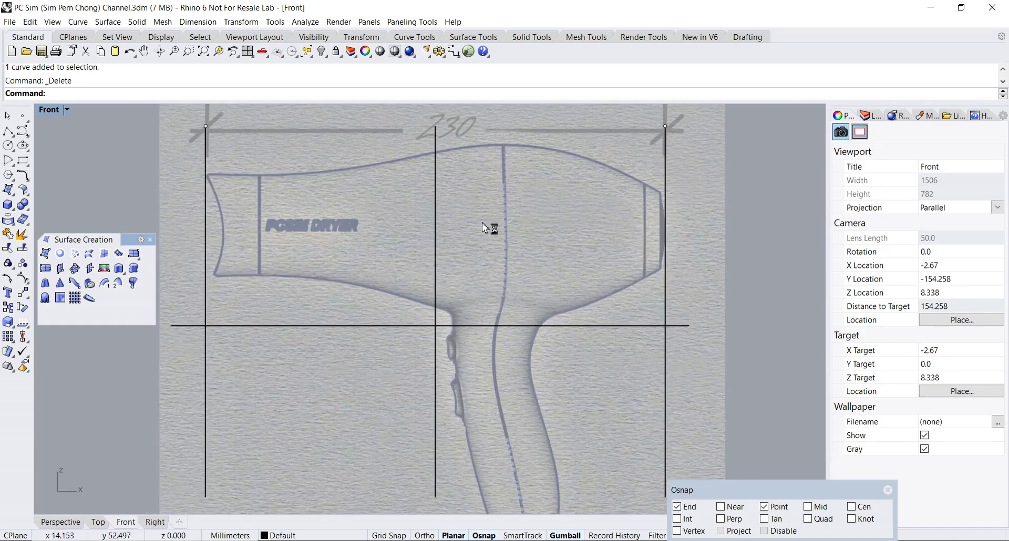
right_drag(534, 280, 514, 211)
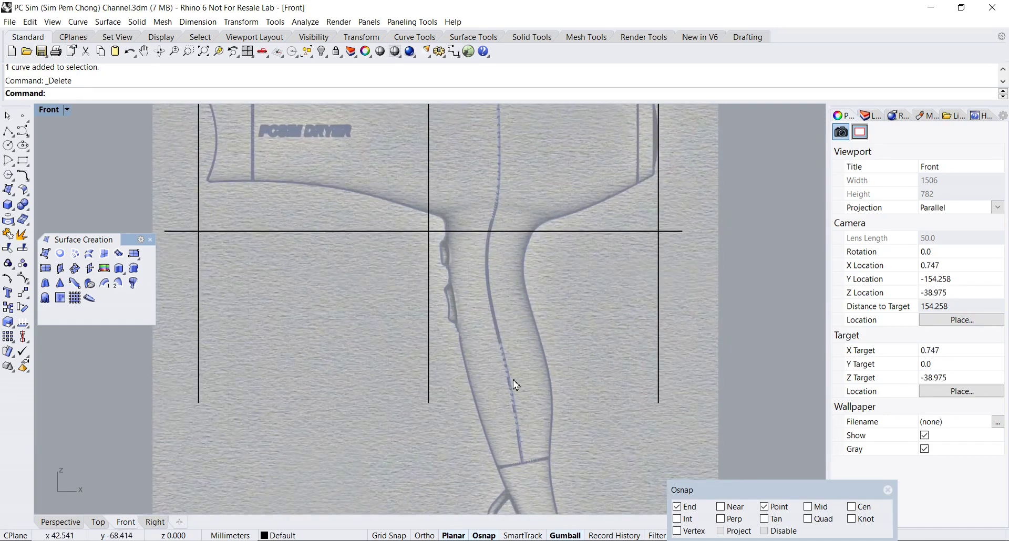
scroll(531, 475, down, 5)
scroll(475, 313, up, 10)
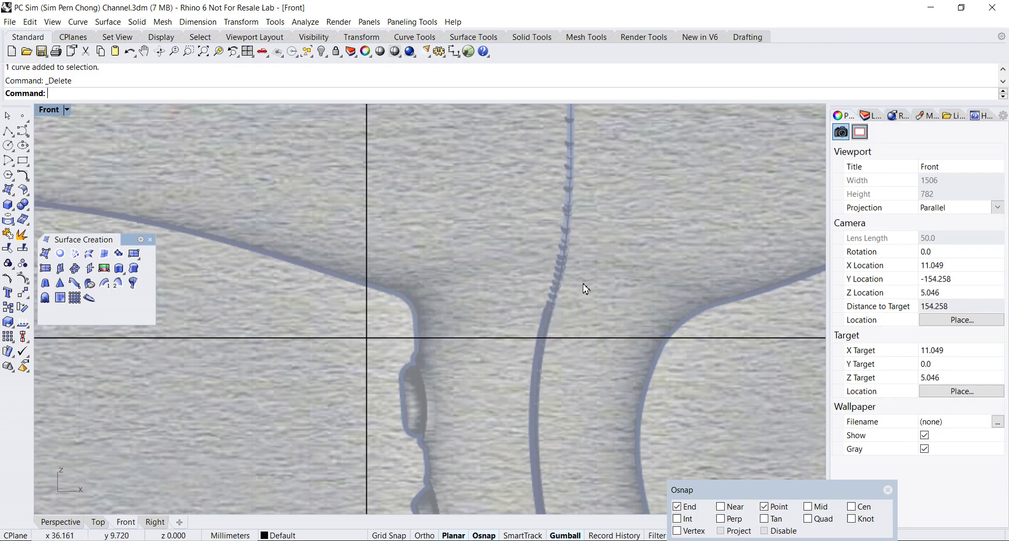
scroll(469, 348, down, 6)
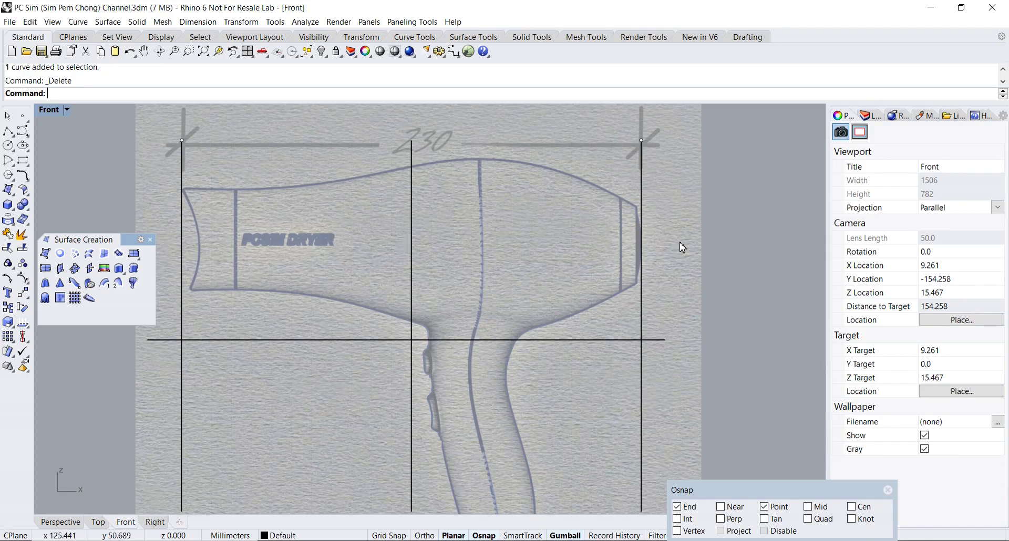
right_drag(471, 247, 494, 249)
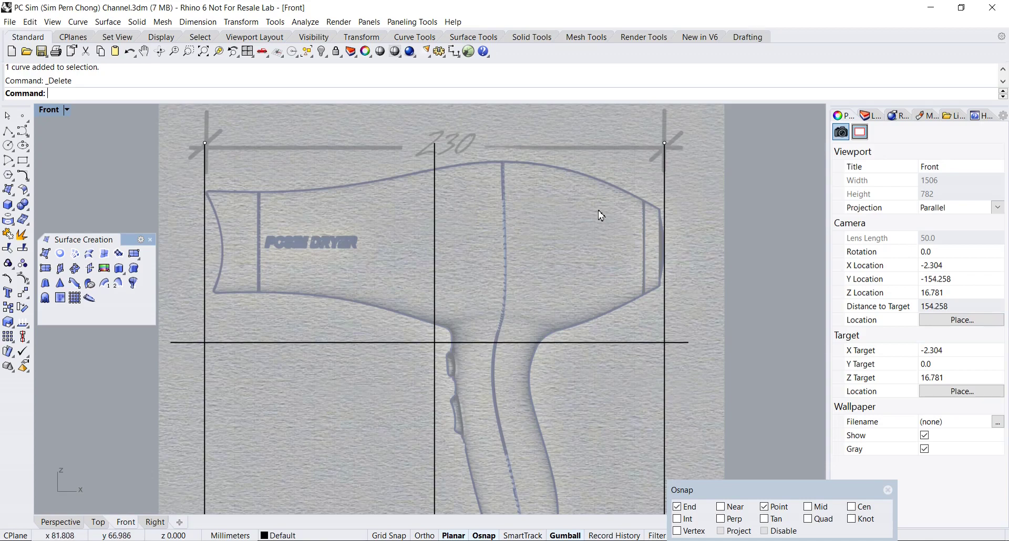
right_drag(413, 239, 426, 245)
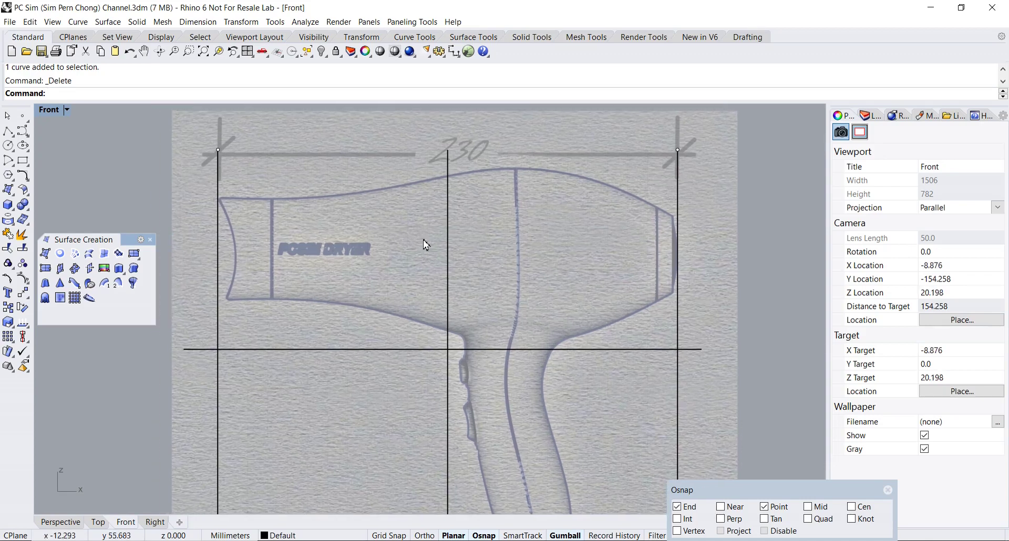
- Float the Curve toolbar and trace the dryer's upper edge with a degree-3 control point curve extending past both outer vertical lines
click(26, 135)
drag(52, 130, 76, 126)
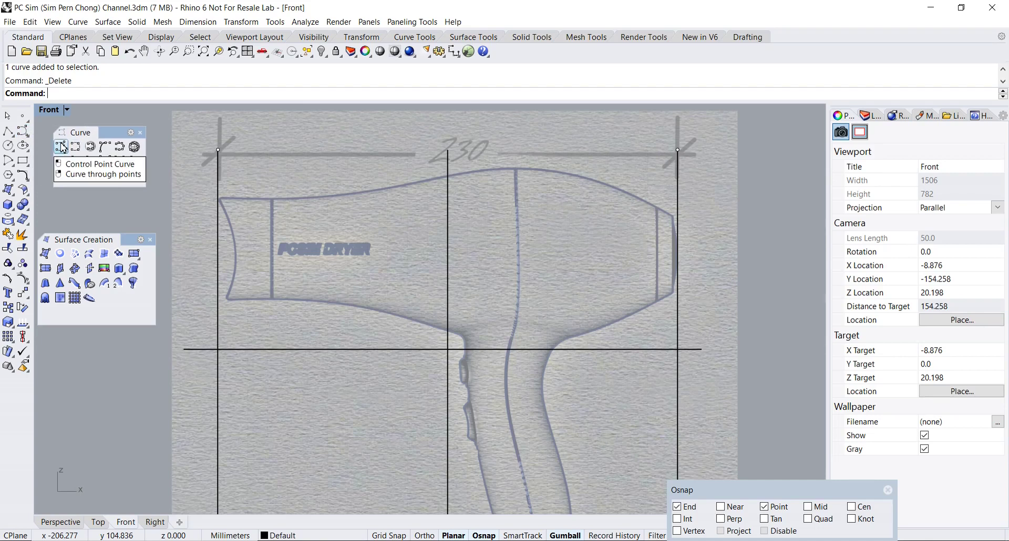
click(62, 147)
scroll(218, 210, up, 2)
click(187, 192)
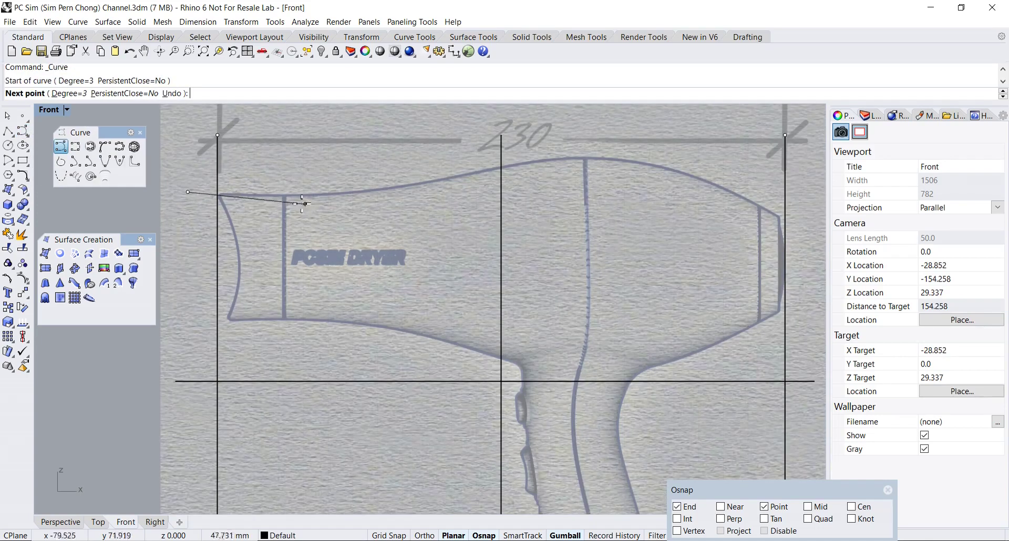
click(295, 197)
click(419, 185)
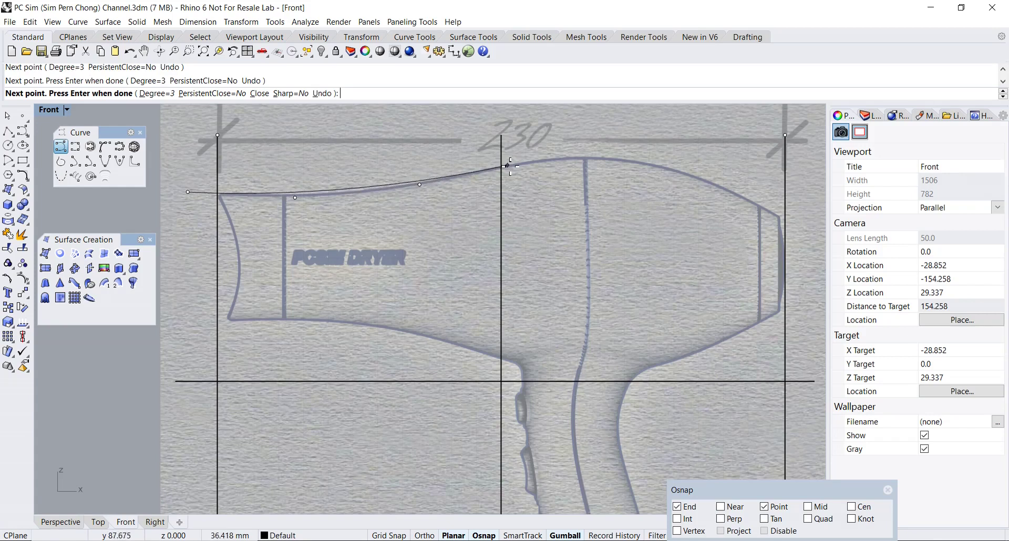
click(510, 164)
click(595, 156)
click(654, 166)
click(706, 181)
right_drag(706, 181, 593, 181)
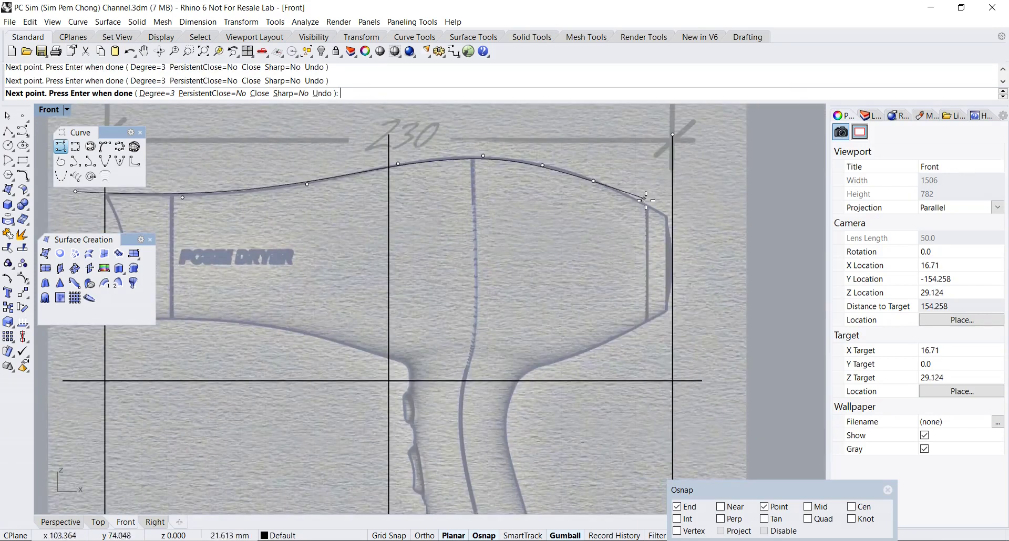
click(645, 200)
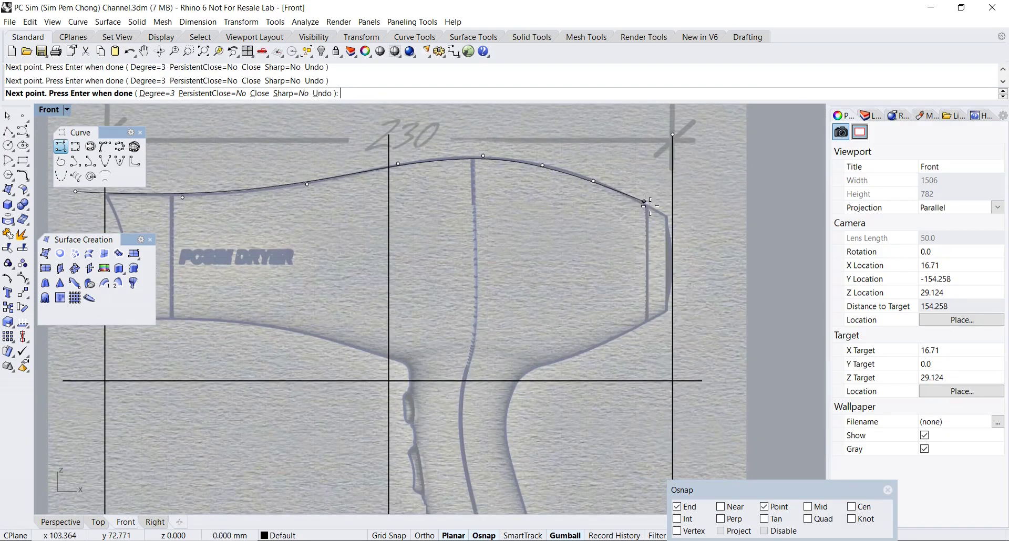
click(698, 233)
right_click(690, 240)
- Examine how the upper curve fits the picture, and inspect the nozzle's concave end and lower edge near the outer vertical line
right_drag(617, 250, 738, 277)
scroll(551, 262, down, 2)
right_drag(541, 267, 497, 242)
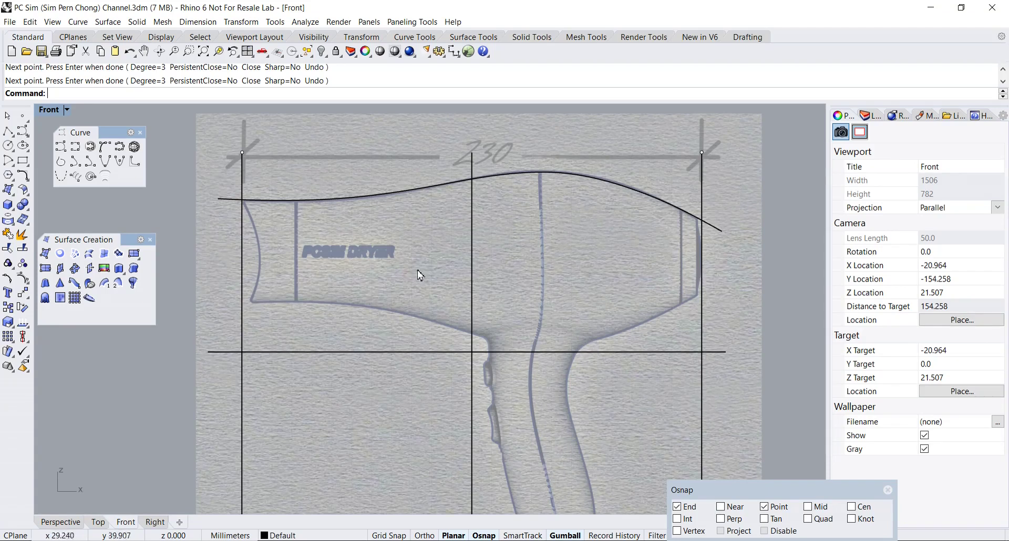
scroll(226, 267, up, 3)
scroll(220, 293, down, 3)
scroll(322, 286, up, 4)
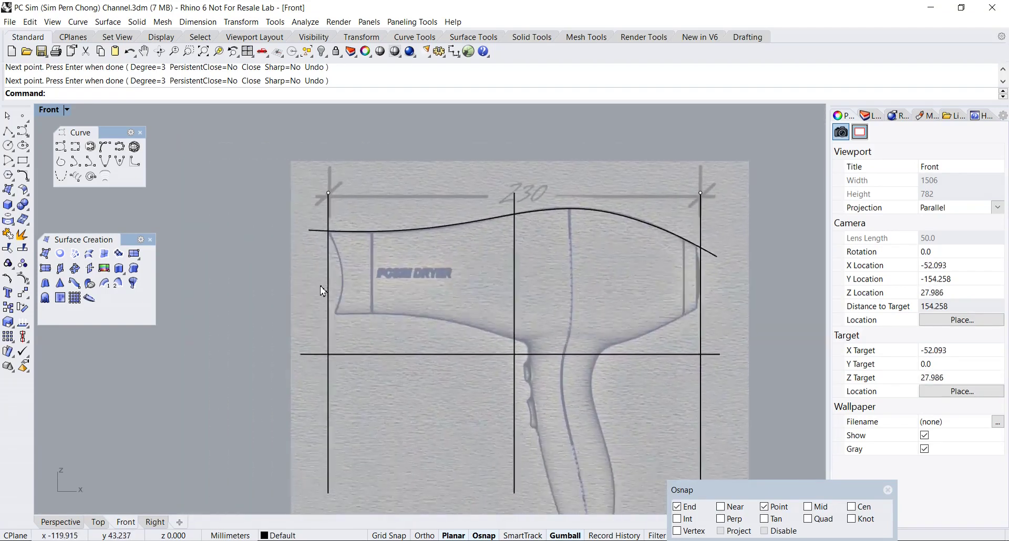
scroll(322, 291, down, 3)
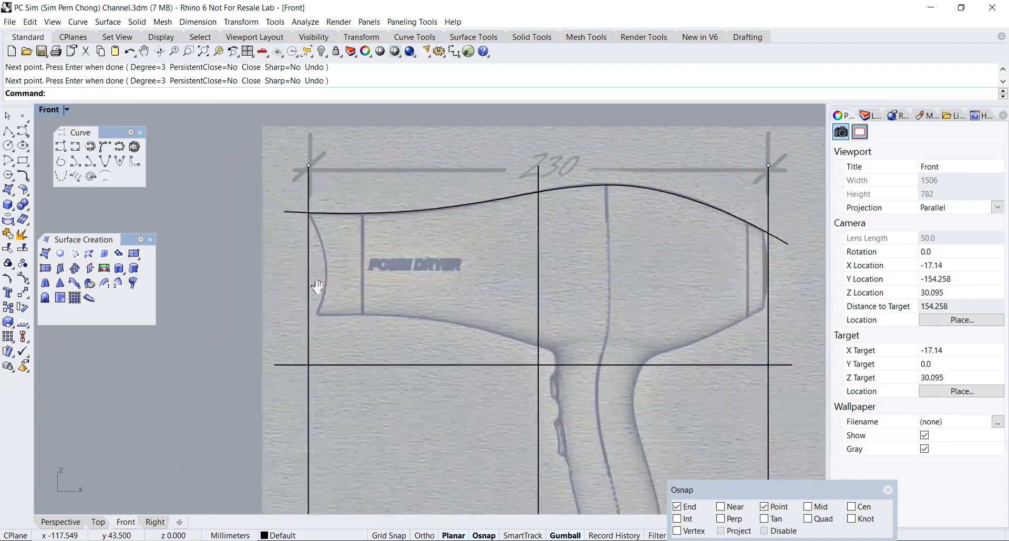
scroll(289, 278, up, 3)
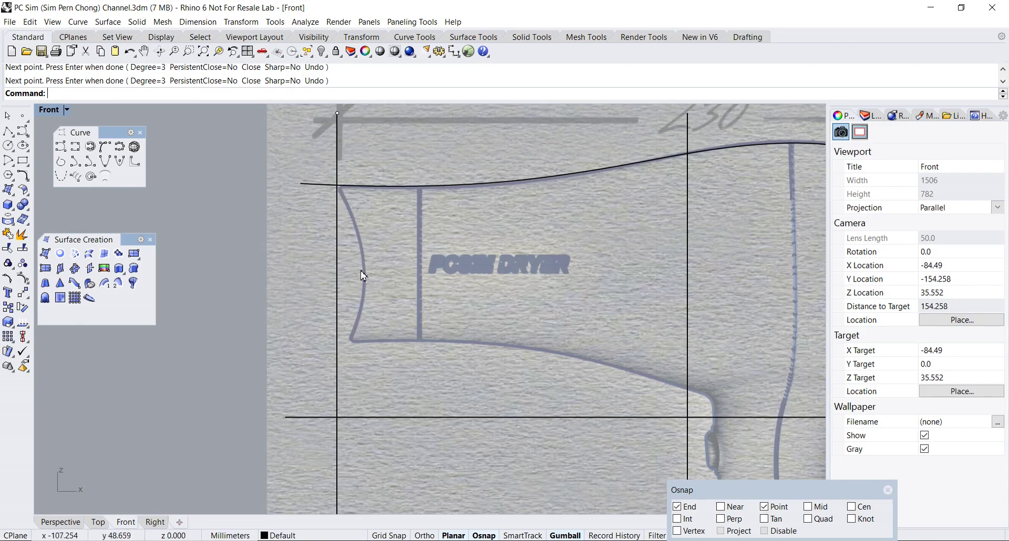
scroll(322, 262, down, 4)
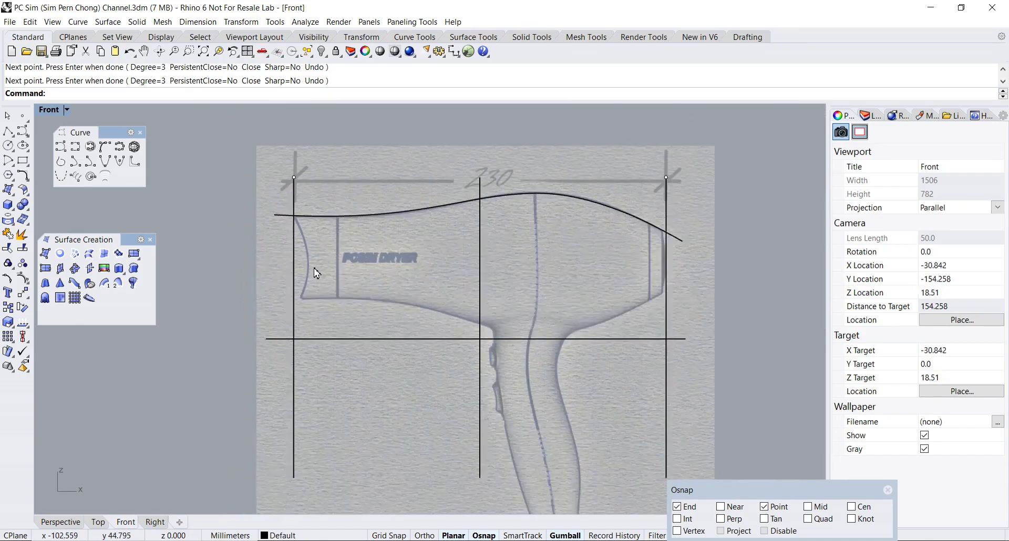
scroll(316, 271, up, 3)
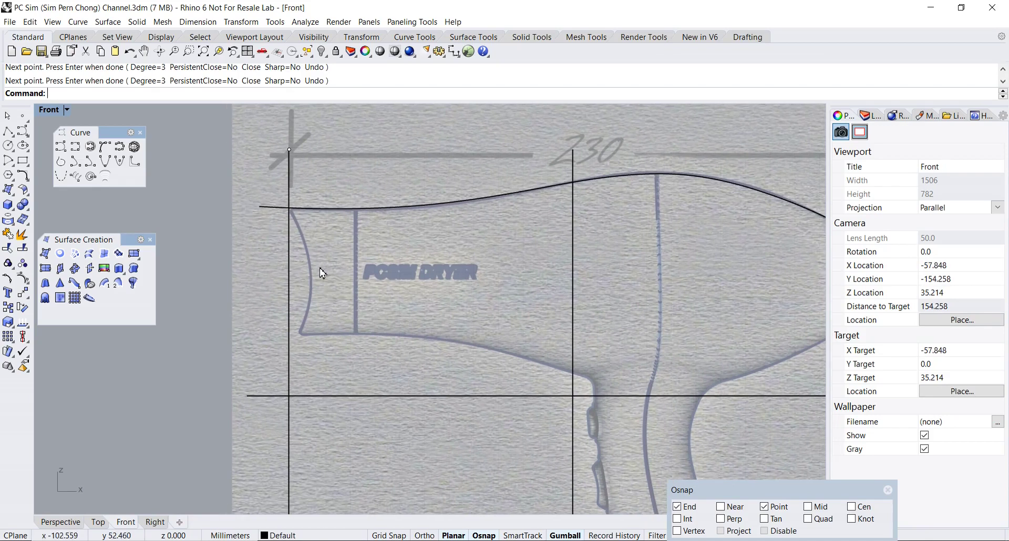
scroll(322, 274, up, 4)
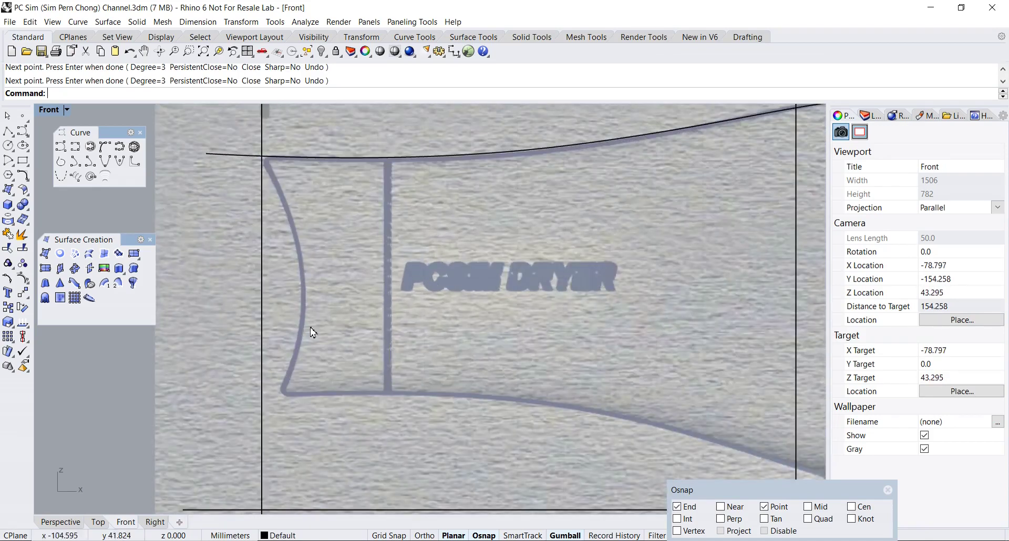
right_drag(293, 380, 374, 378)
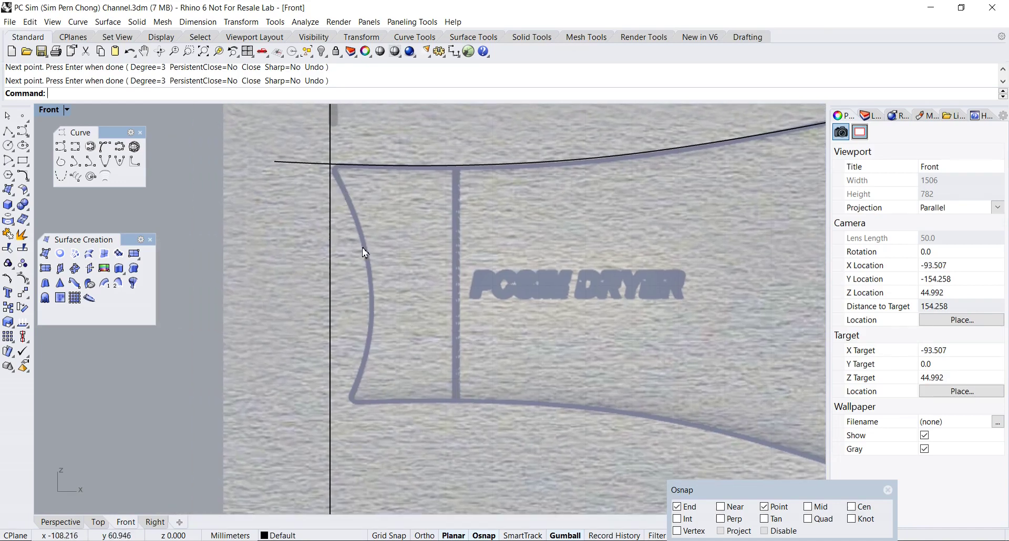
scroll(366, 253, down, 4)
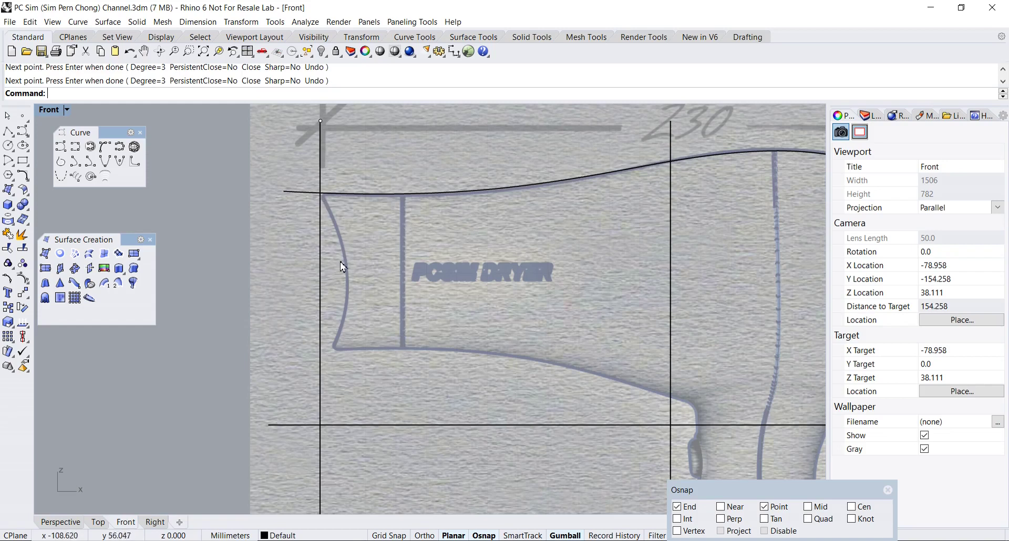
- Examine how the upper edge curve and its control points follow the picture from the nozzle to the dryer's rear end
scroll(341, 273, down, 3)
scroll(347, 278, up, 3)
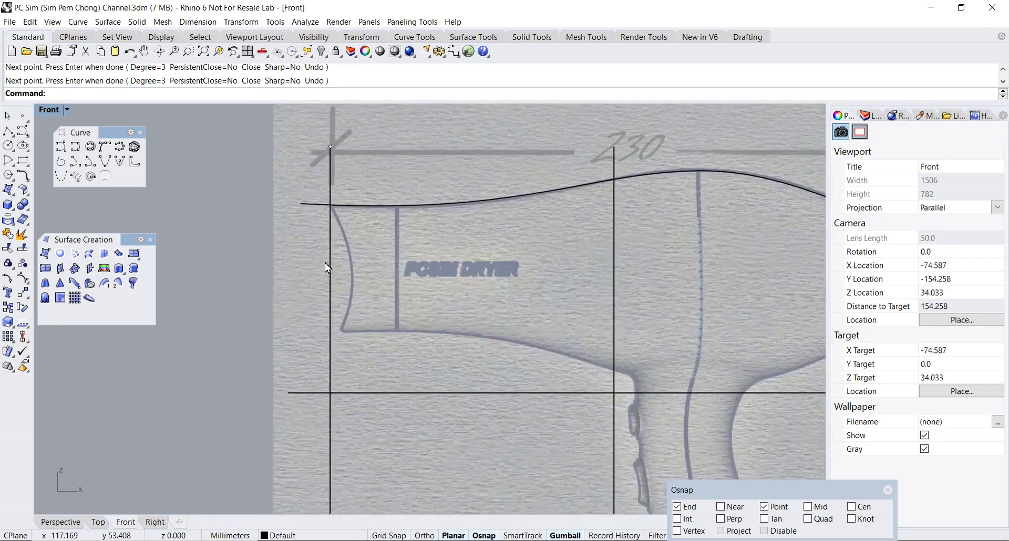
scroll(329, 267, down, 1)
right_drag(431, 277, 379, 282)
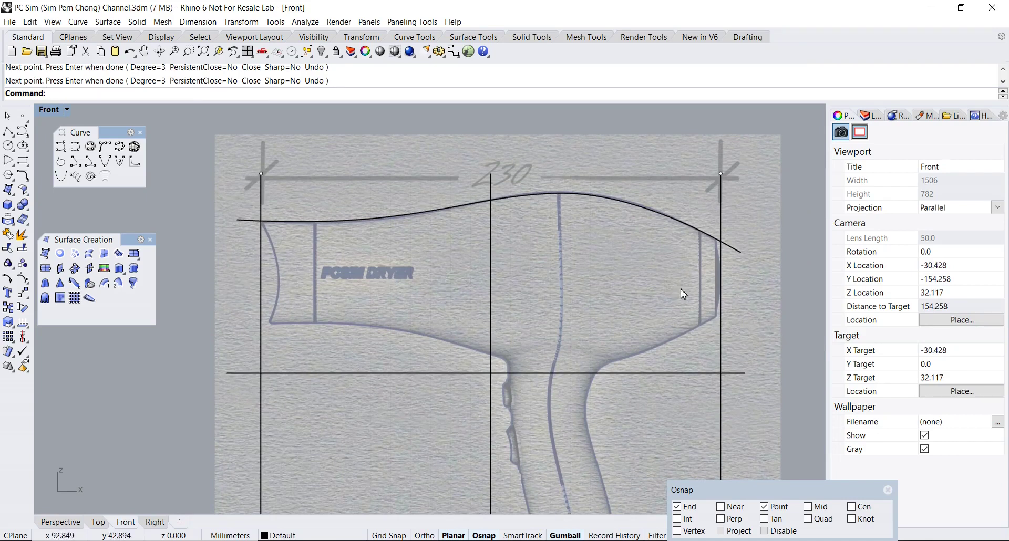
click(504, 201)
scroll(574, 254, up, 3)
right_drag(550, 325, 464, 324)
mouse_move(663, 317)
right_down()
mouse_move(440, 309)
mouse_move(718, 301)
right_up()
scroll(583, 307, down, 2)
right_drag(485, 316, 350, 286)
scroll(554, 284, up, 4)
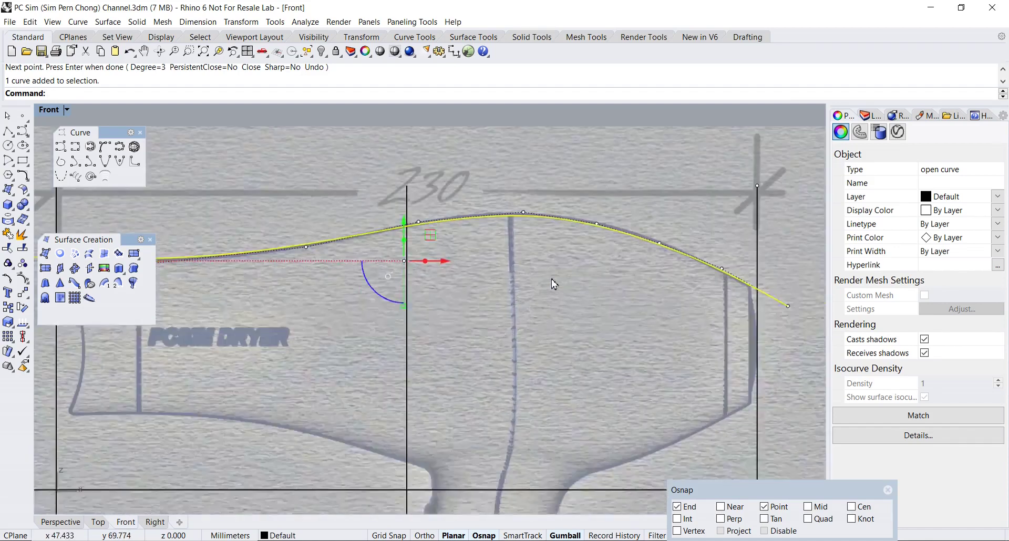
right_drag(565, 301, 519, 308)
scroll(537, 313, up, 2)
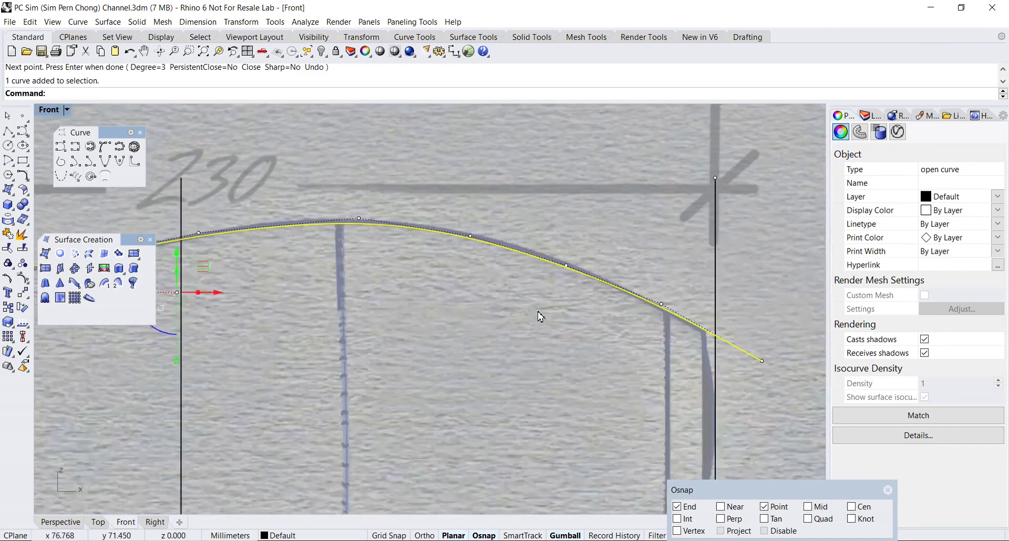
- Lock the side.jpg picture surface against selection
click(563, 263)
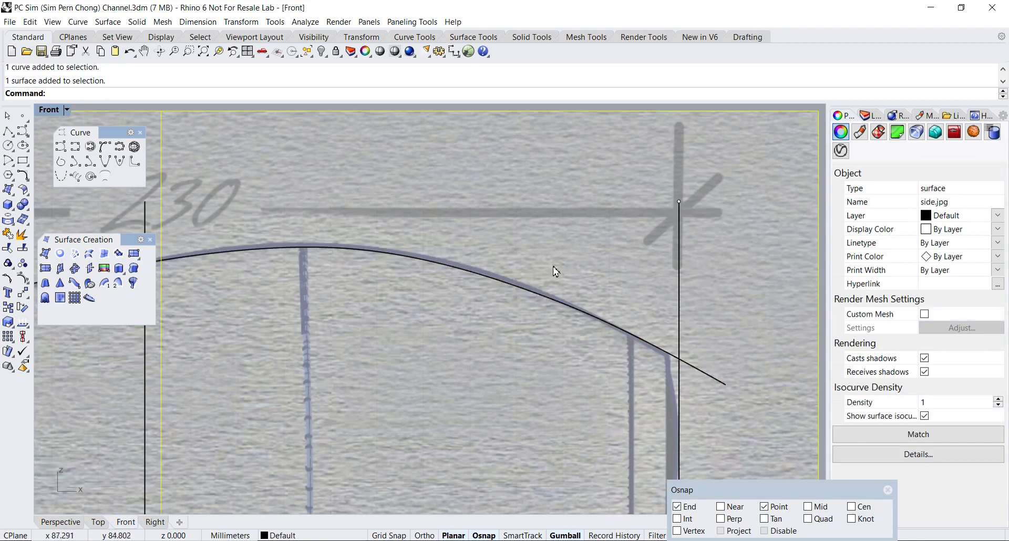
scroll(561, 261, down, 2)
click(336, 51)
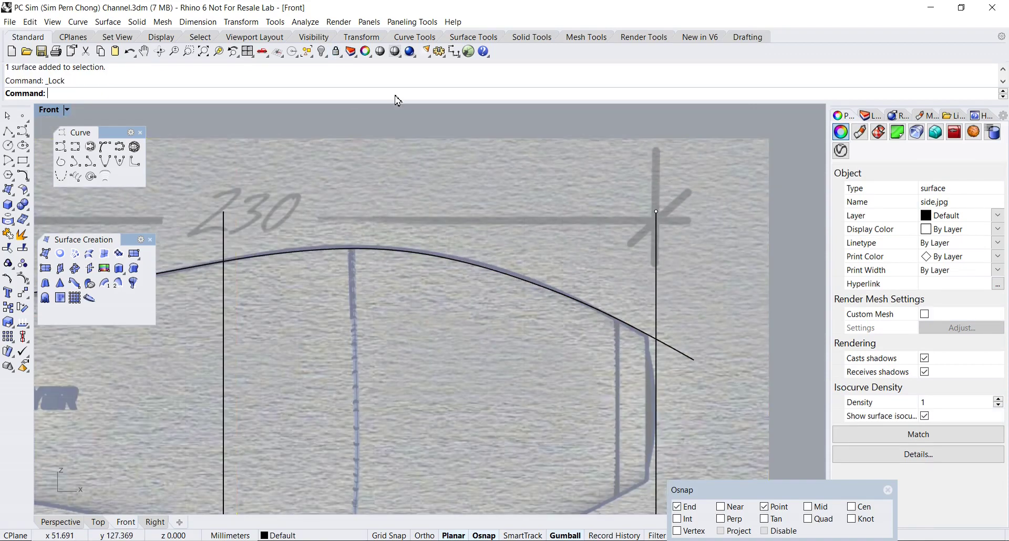
- Delete the upper curve's first control point behind the peak and raise the peak point to follow the picture's edge
click(488, 273)
scroll(489, 270, up, 4)
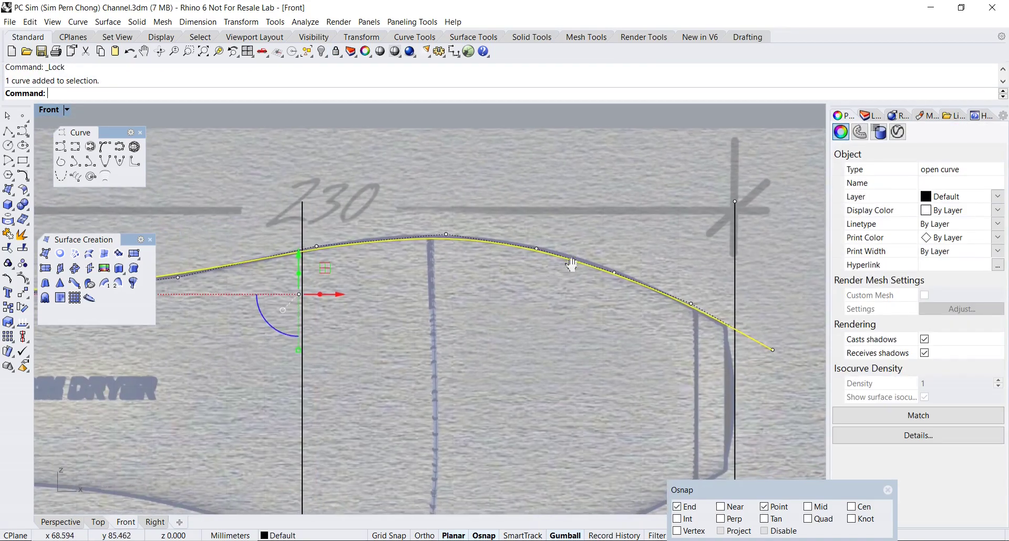
click(437, 260)
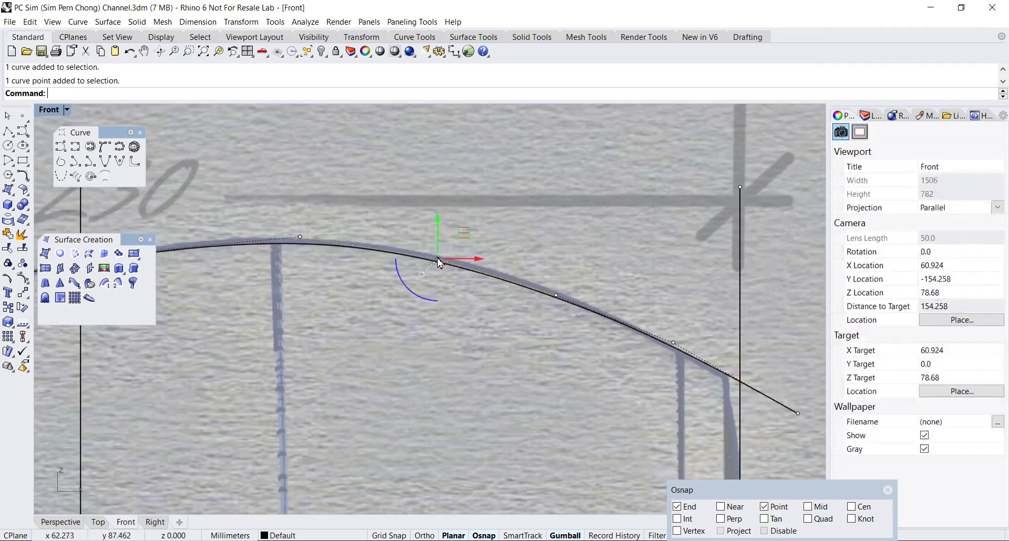
key(Delete)
right_drag(446, 265, 507, 266)
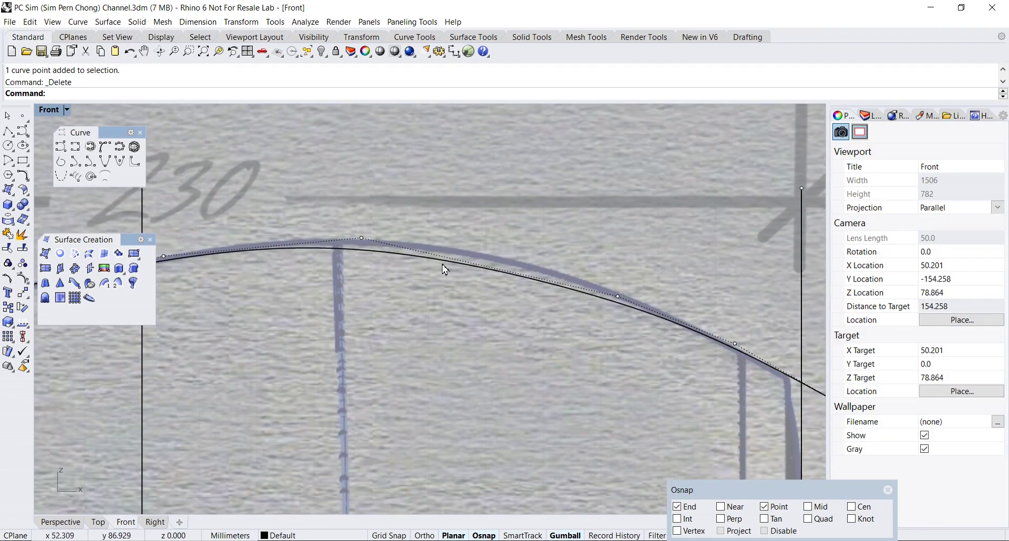
click(362, 239)
drag(387, 239, 393, 200)
- Delete the upper curve's control point next to the centre vertical line
scroll(470, 265, down, 4)
right_drag(481, 276, 610, 241)
right_drag(574, 288, 435, 289)
right_drag(658, 307, 937, 323)
right_drag(185, 295, 353, 317)
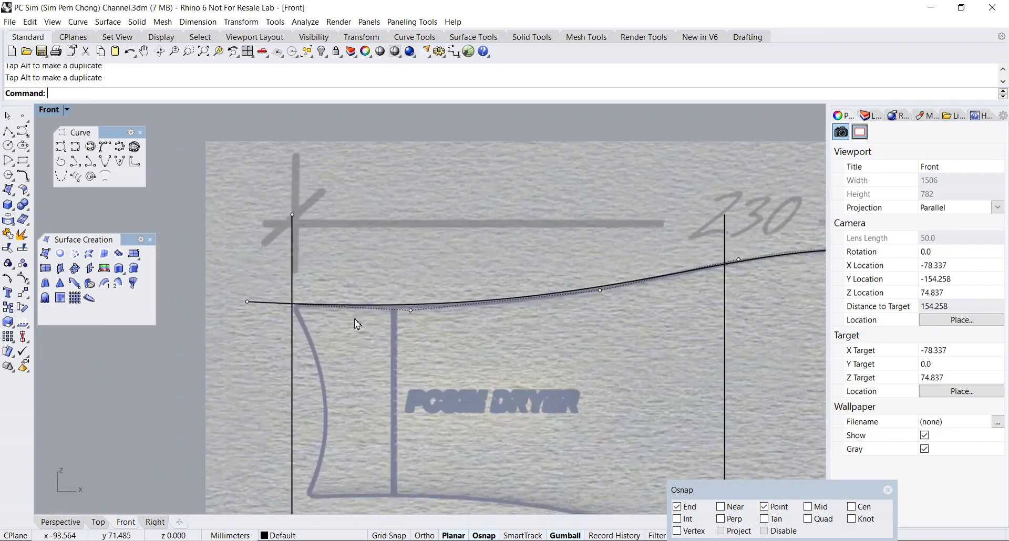
right_drag(427, 330, 302, 333)
right_drag(494, 339, 374, 330)
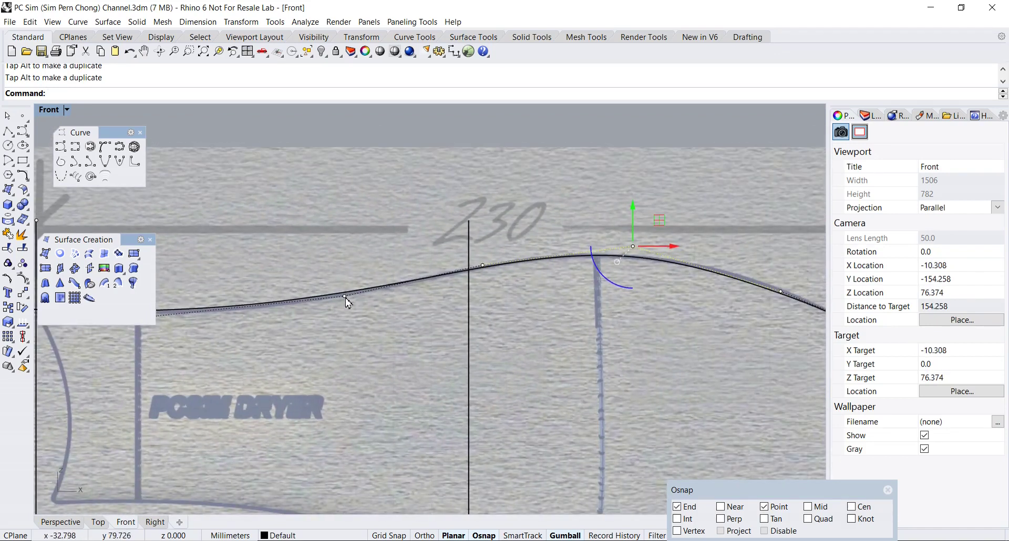
click(483, 266)
key(Delete)
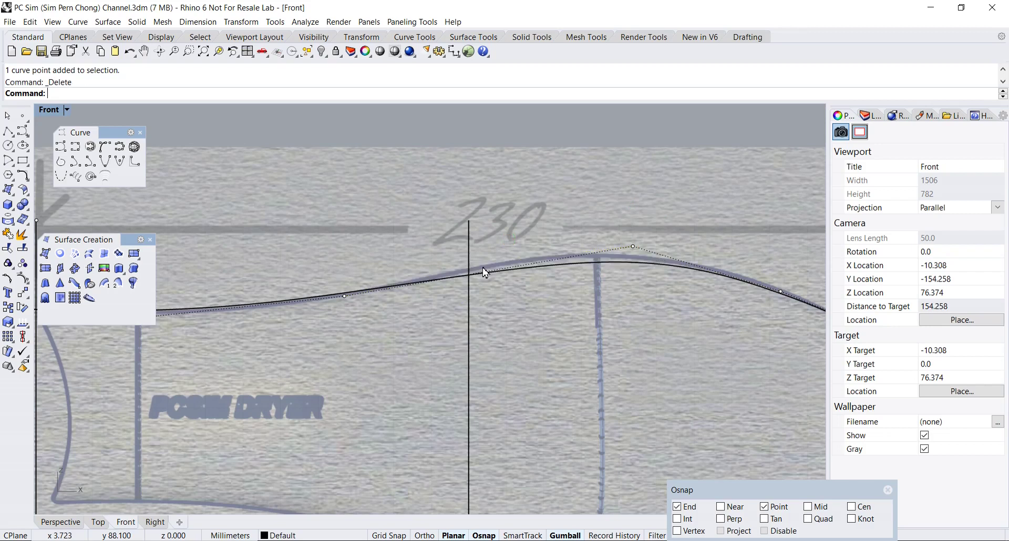
- Raise the upper curve's peak control point and shift it slightly toward the nozzle to fit the dryer's crest
click(632, 247)
drag(675, 246, 647, 246)
key(Escape)
key(Escape)
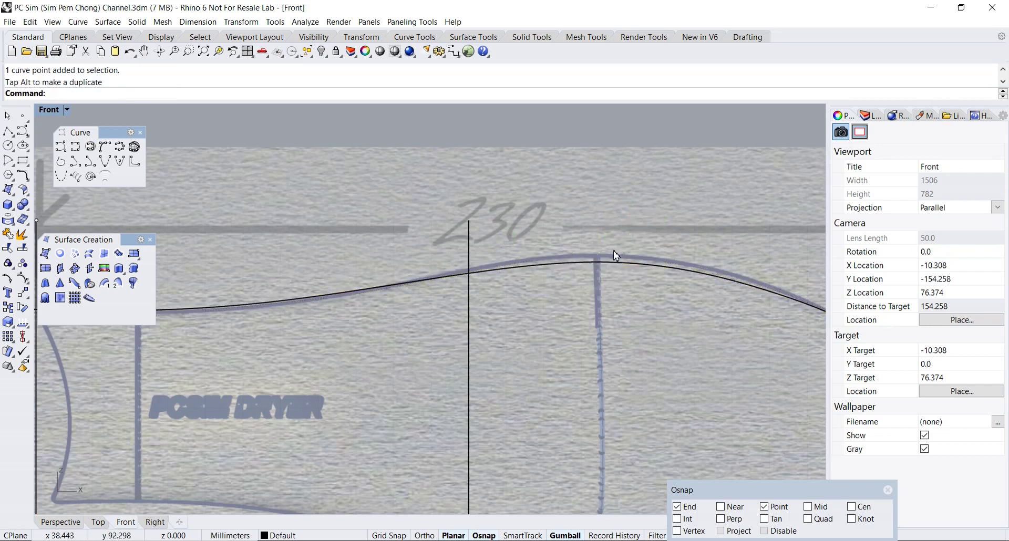
click(607, 262)
click(606, 246)
drag(603, 226, 604, 219)
- Raise the upper curve's control point behind the peak slightly and delete the control point at the rear seam line
scroll(633, 277, down, 3)
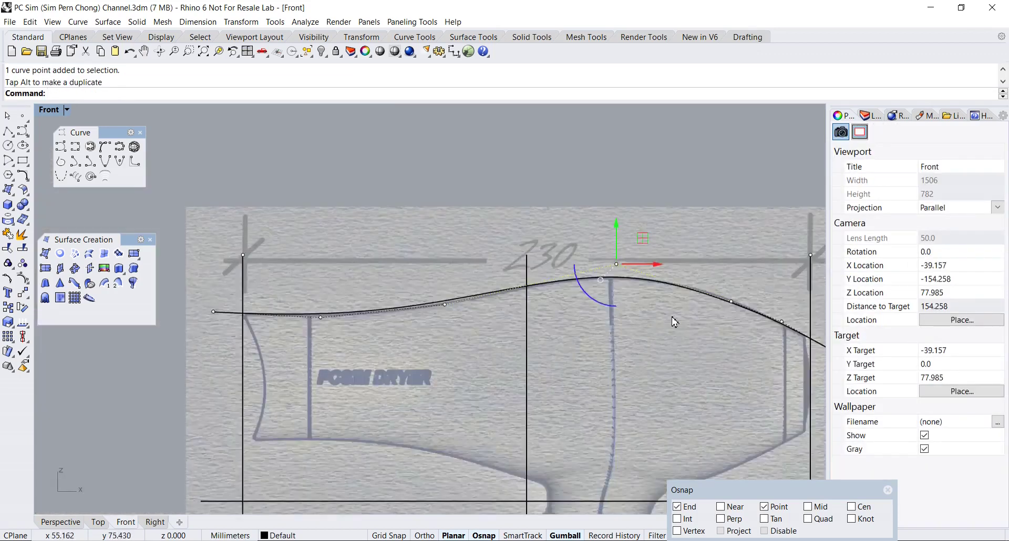
scroll(569, 301, up, 2)
click(560, 272)
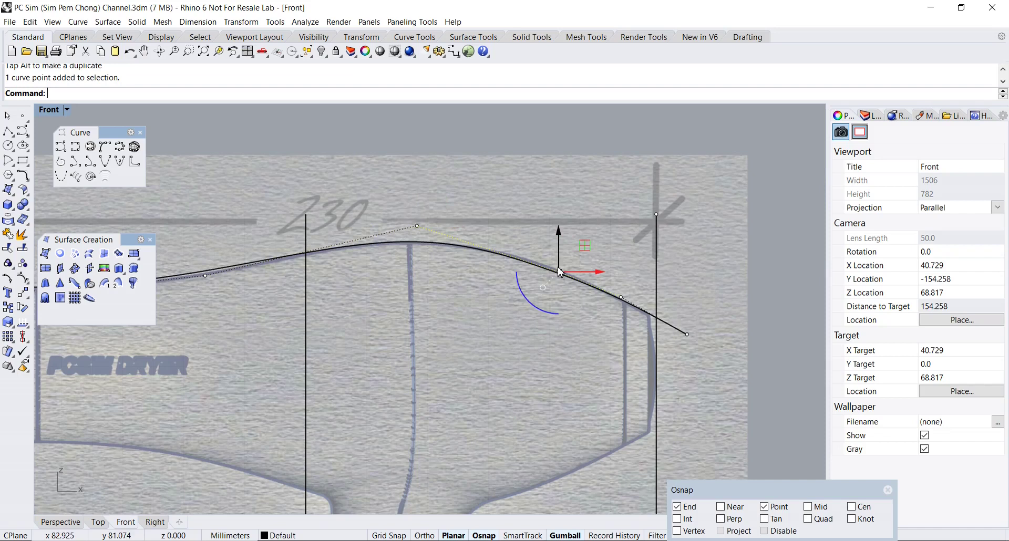
drag(559, 235, 559, 234)
scroll(635, 326, up, 2)
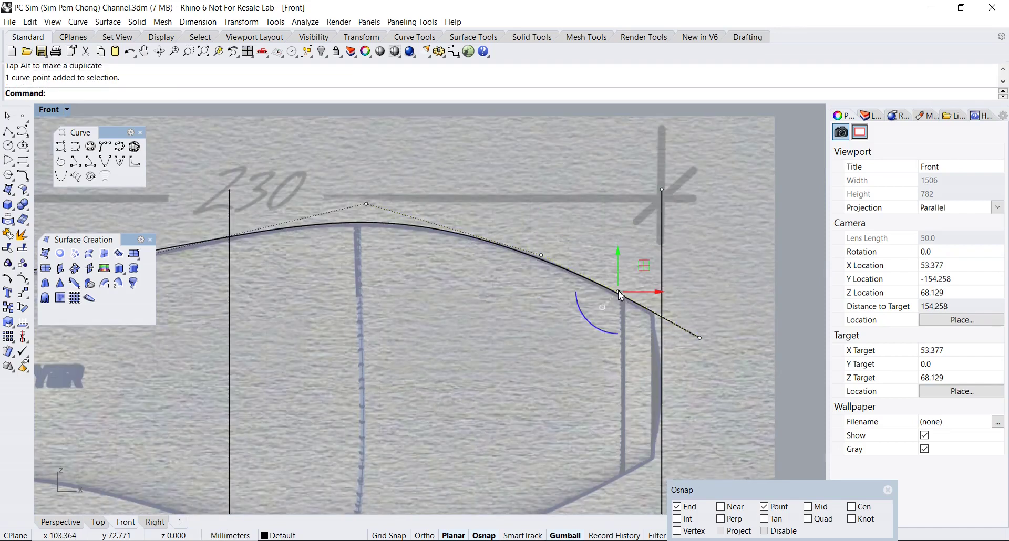
key(Delete)
- Move the upper curve's remaining control point behind the peak up and slightly rearward until the curve matches the picture's rear slope
click(540, 257)
drag(538, 230, 538, 230)
click(543, 263)
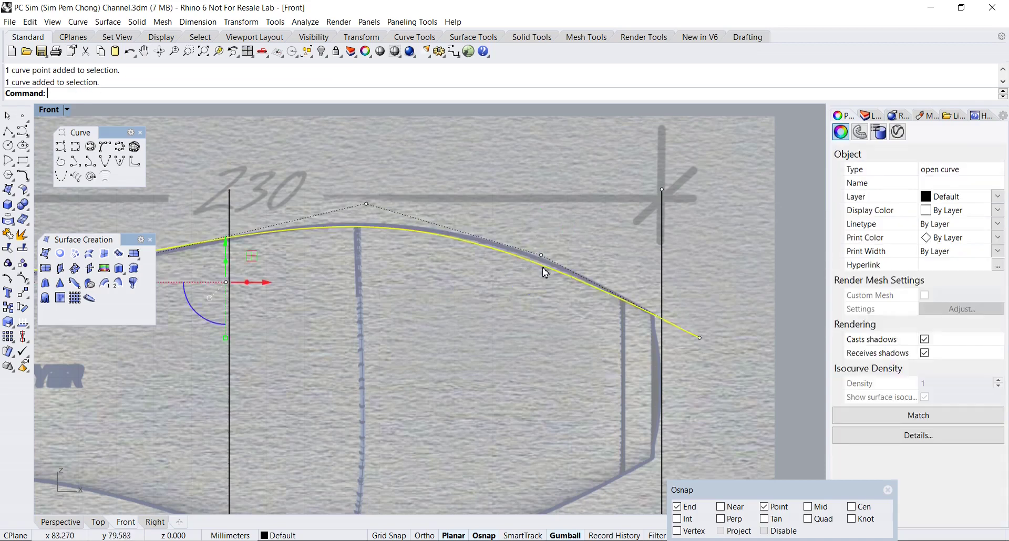
click(542, 255)
drag(543, 226, 543, 218)
drag(579, 247, 585, 247)
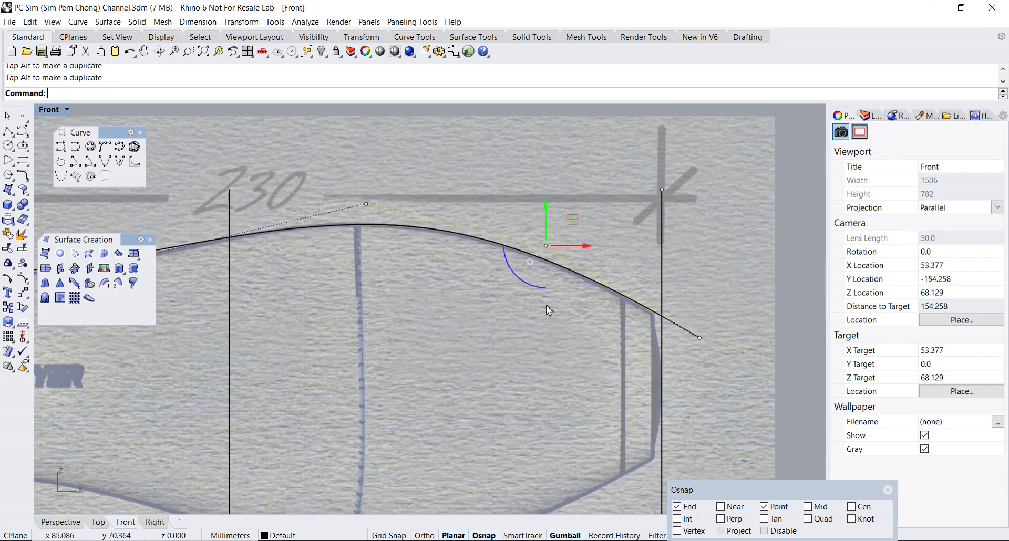
- Lower the control point ahead of the centre vertical line slightly and nudge the peak point up and toward the nozzle
scroll(541, 314, down, 2)
mouse_move(494, 315)
right_down()
mouse_move(719, 321)
mouse_move(628, 327)
right_up()
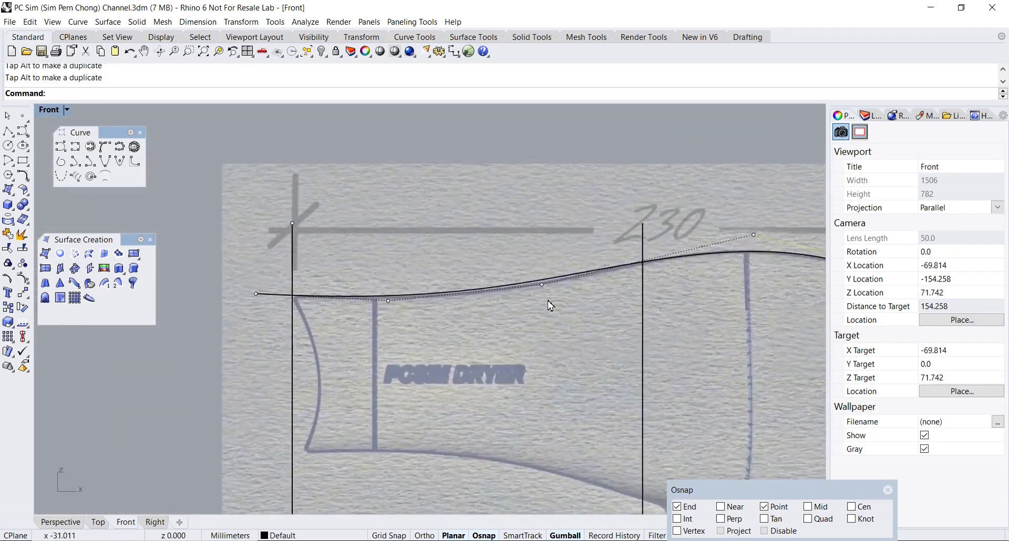
click(540, 285)
drag(542, 250, 551, 278)
right_drag(689, 293, 508, 314)
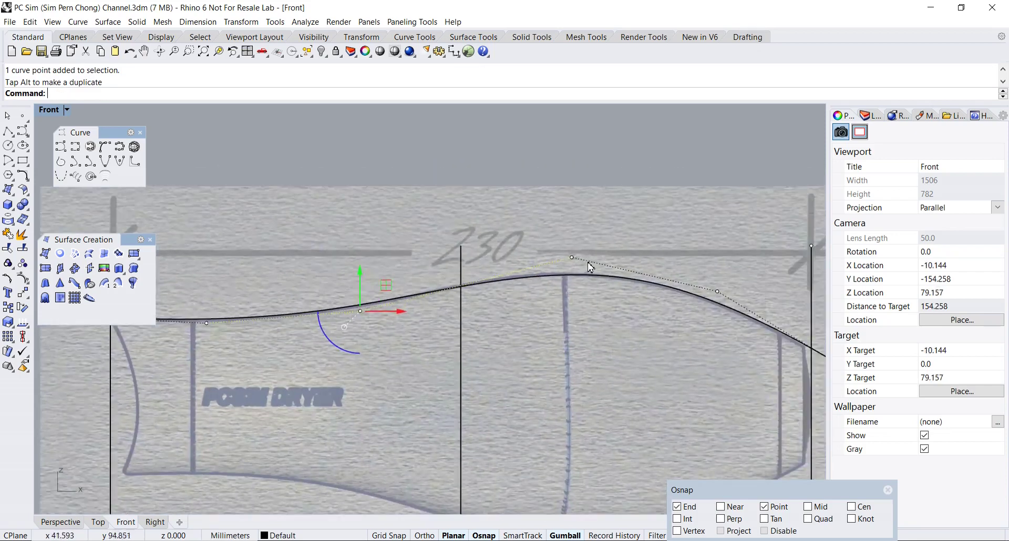
click(572, 258)
drag(572, 259, 564, 230)
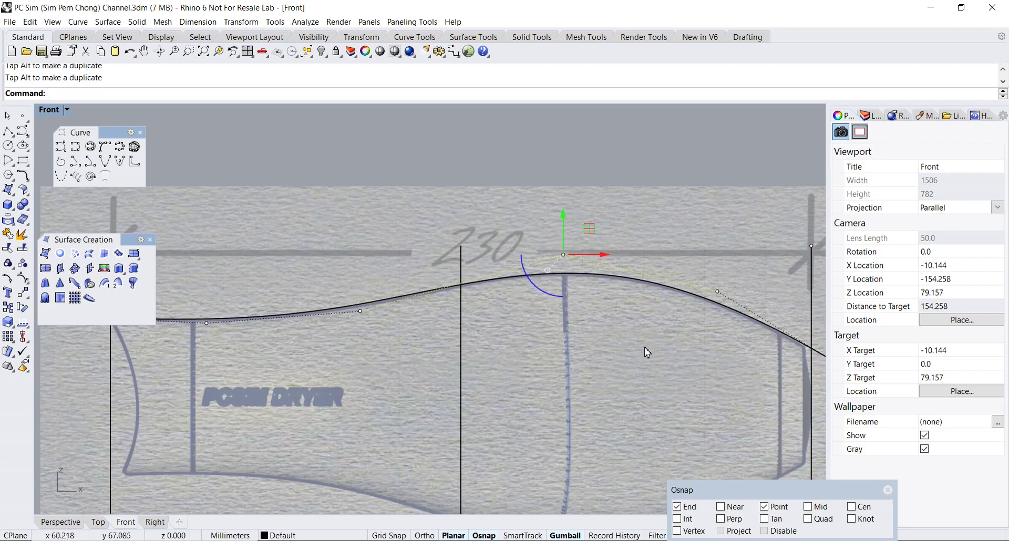
right_drag(501, 378, 702, 385)
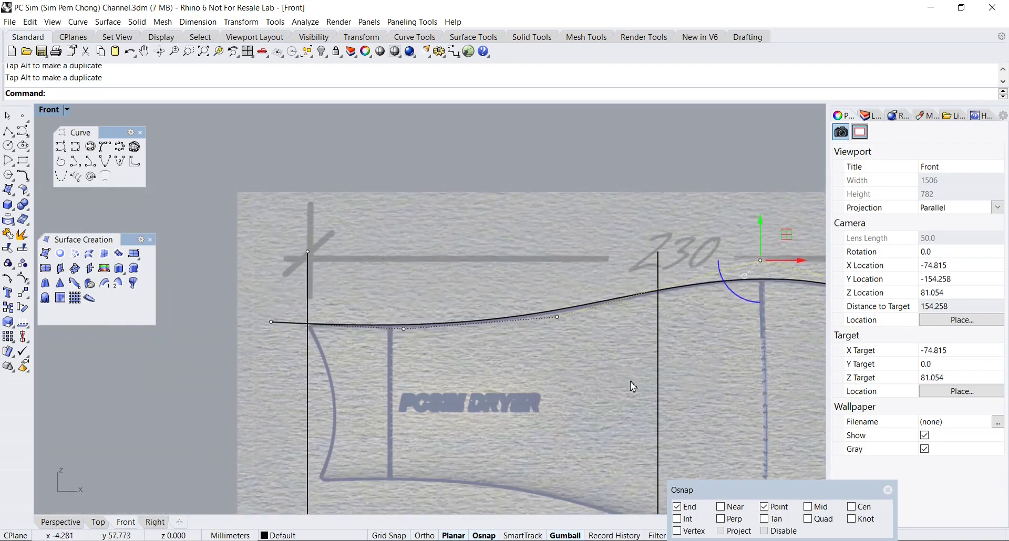
scroll(476, 367, down, 2)
right_drag(628, 422, 520, 297)
key(Escape)
key(Escape)
- Examine the picture's underside from nozzle to rear end and the rounded corners where the body meets the handle
scroll(537, 315, down, 2)
scroll(410, 312, up, 4)
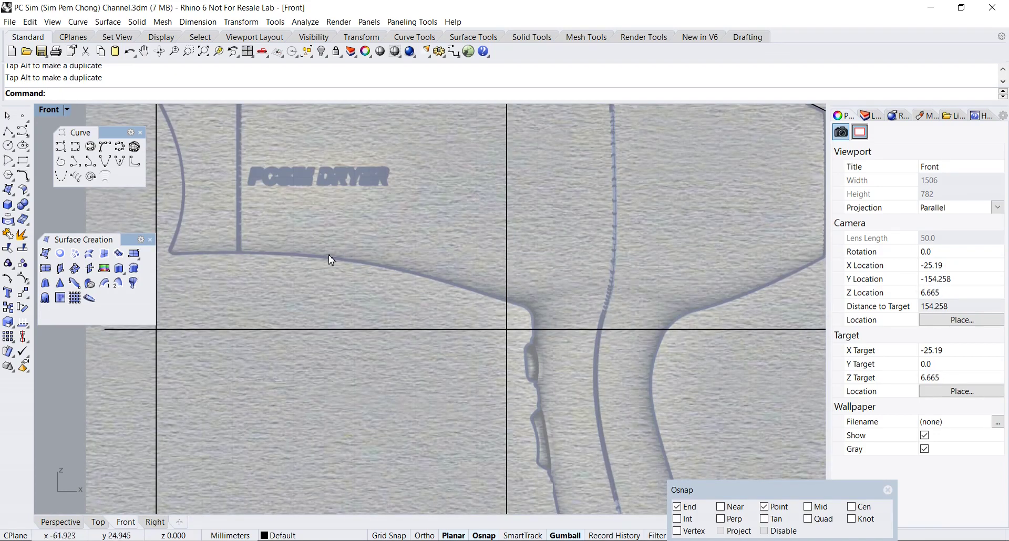
right_drag(676, 305, 615, 333)
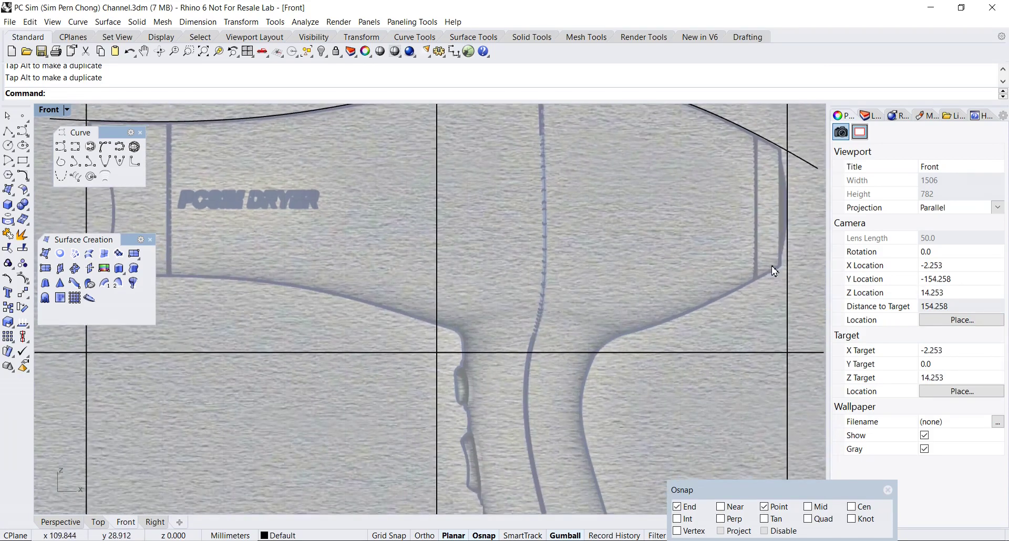
scroll(457, 356, up, 2)
scroll(483, 357, down, 1)
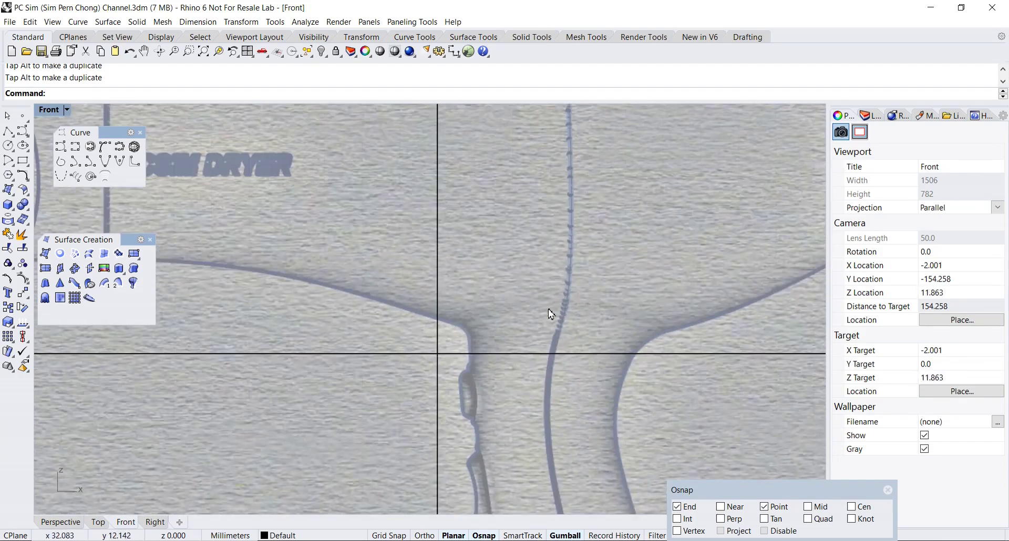
scroll(614, 344, up, 1)
scroll(613, 345, down, 2)
right_drag(612, 345, 599, 318)
scroll(577, 319, up, 1)
scroll(549, 319, up, 2)
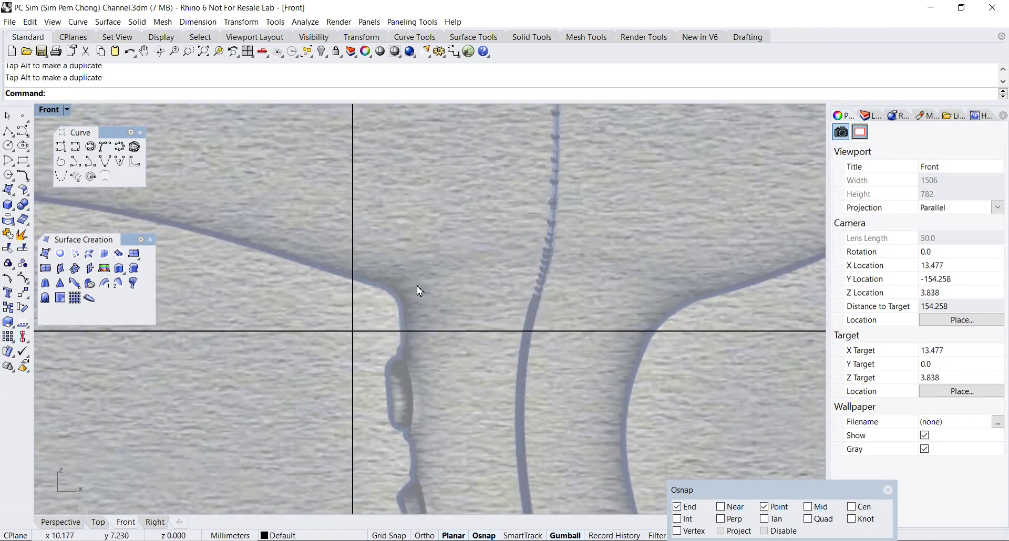
scroll(426, 322, down, 1)
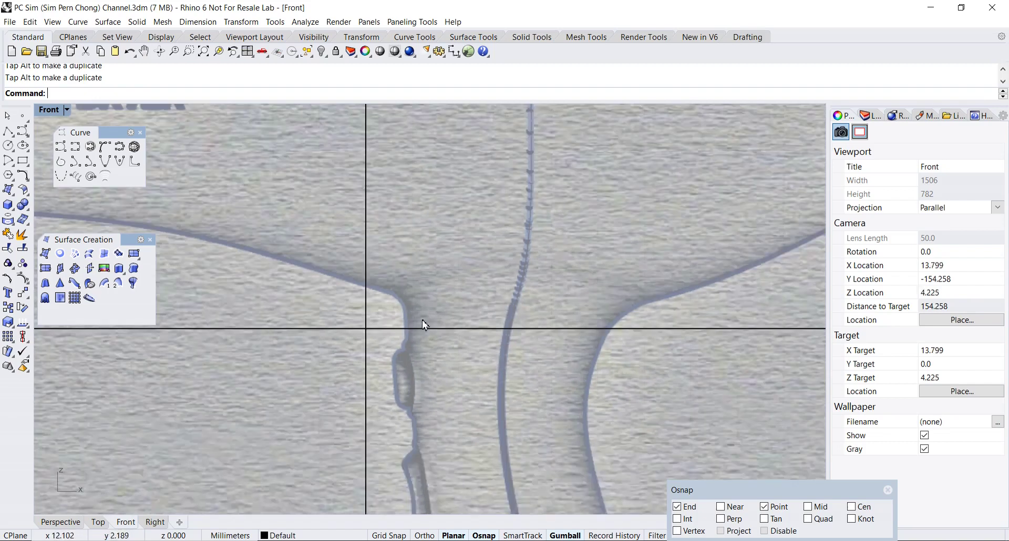
scroll(457, 326, down, 3)
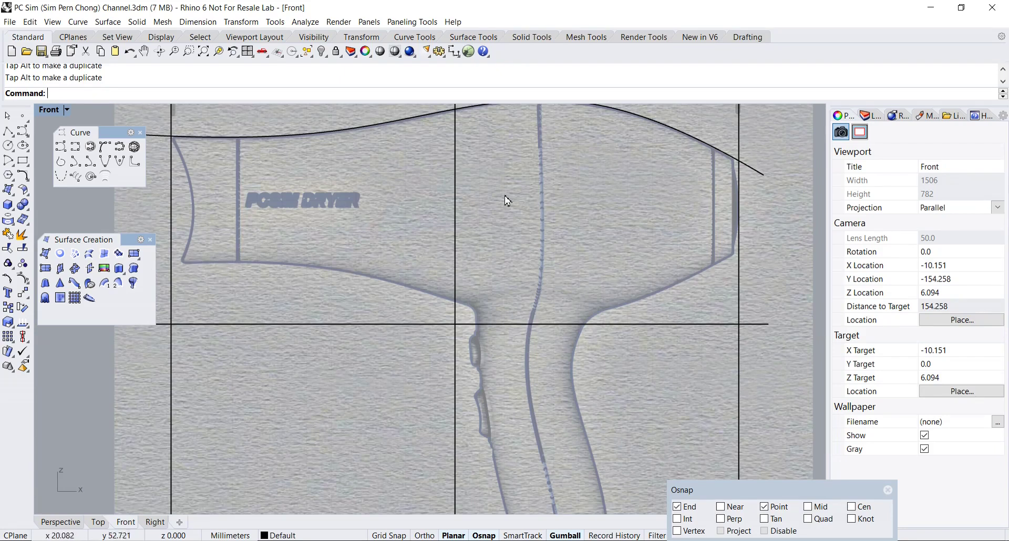
right_drag(507, 200, 517, 244)
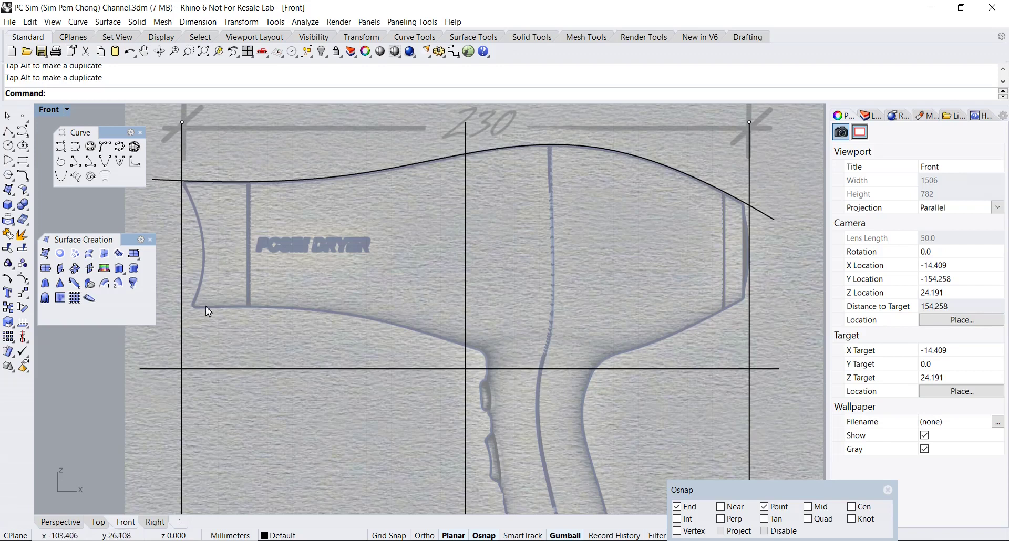
- Start a degree-3 control-point curve ahead of the nozzle and place its first four points along the body's underside
right_drag(487, 274, 591, 241)
click(61, 146)
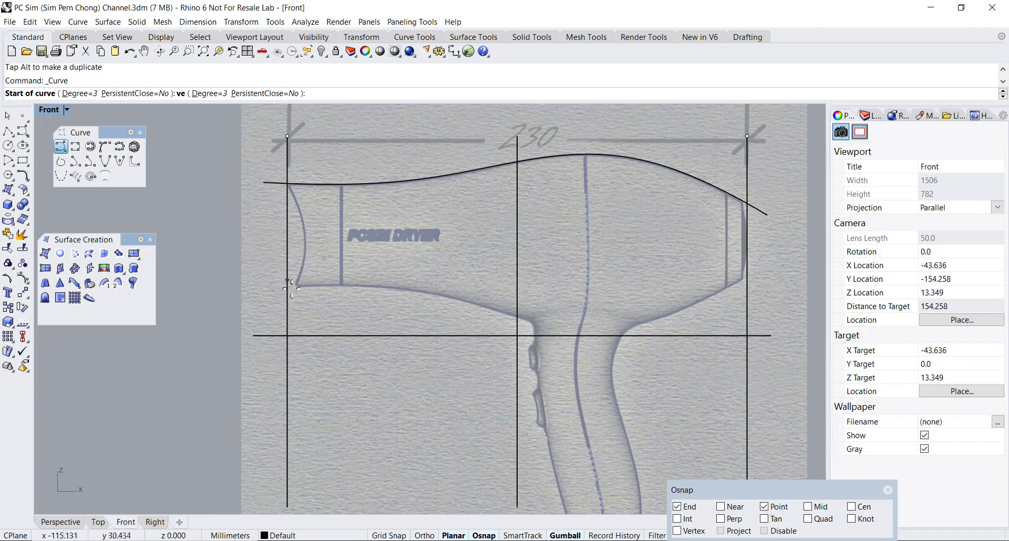
scroll(289, 288, up, 3)
click(238, 293)
click(319, 286)
click(406, 286)
click(498, 296)
- Continue the lower curve with six points past the handle's front corner, across the handle and along the rear underside, ending beyond the rear vertical line
right_drag(540, 319, 370, 304)
click(432, 306)
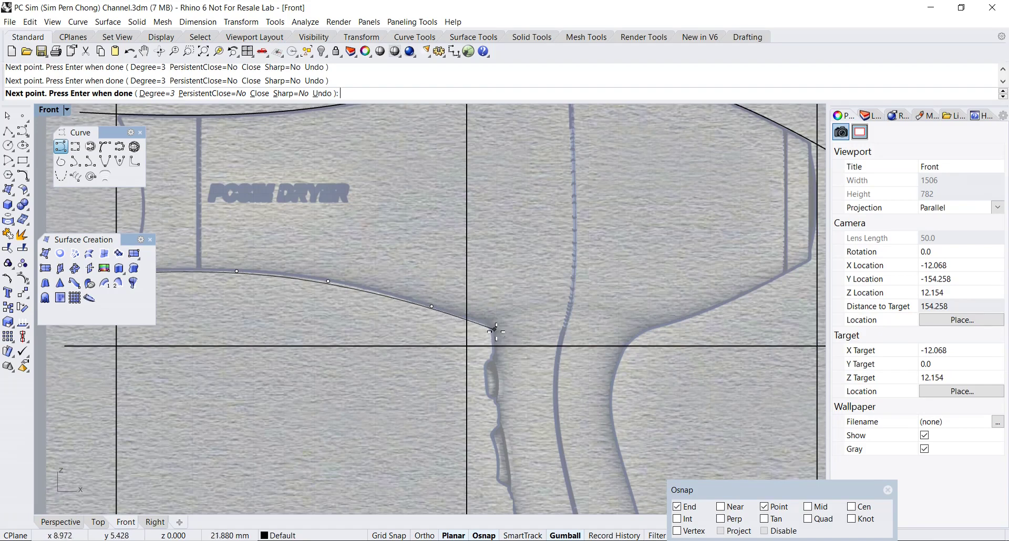
click(494, 330)
click(585, 344)
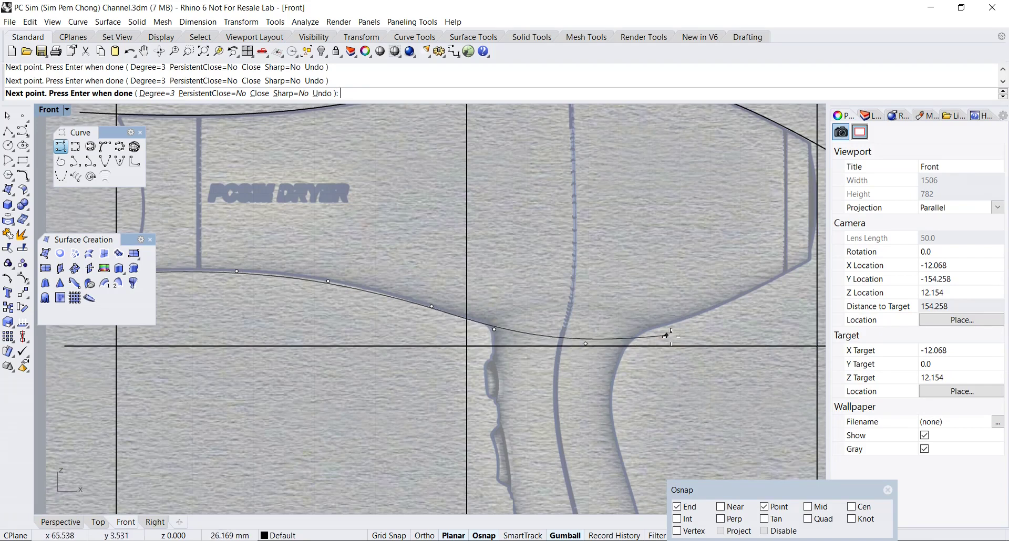
click(673, 323)
right_drag(673, 322, 408, 356)
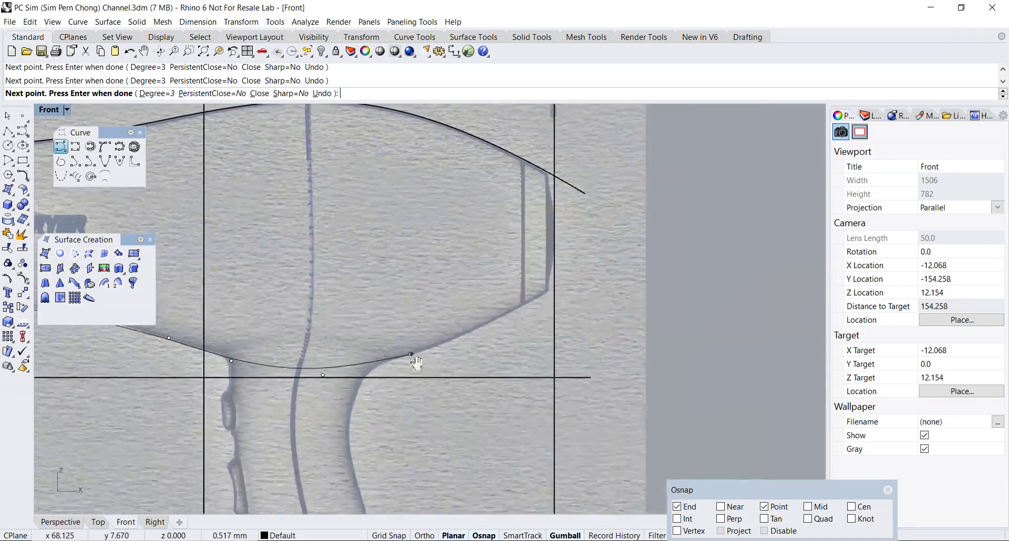
click(485, 325)
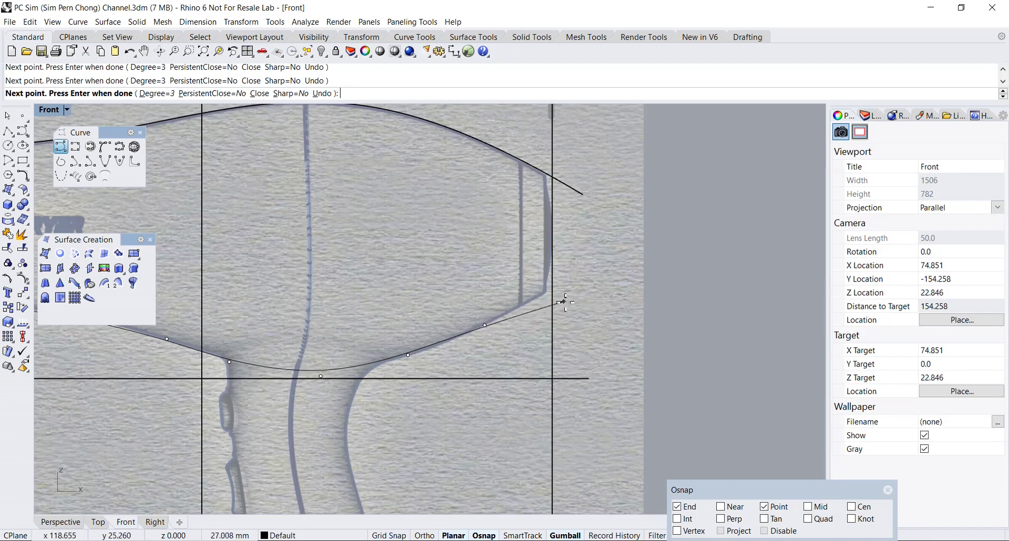
click(564, 284)
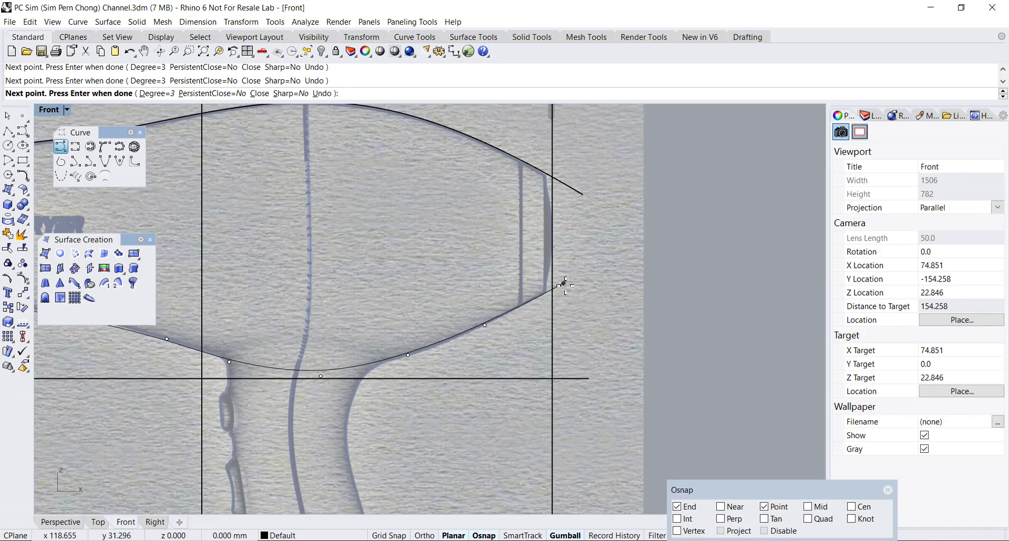
key(Return)
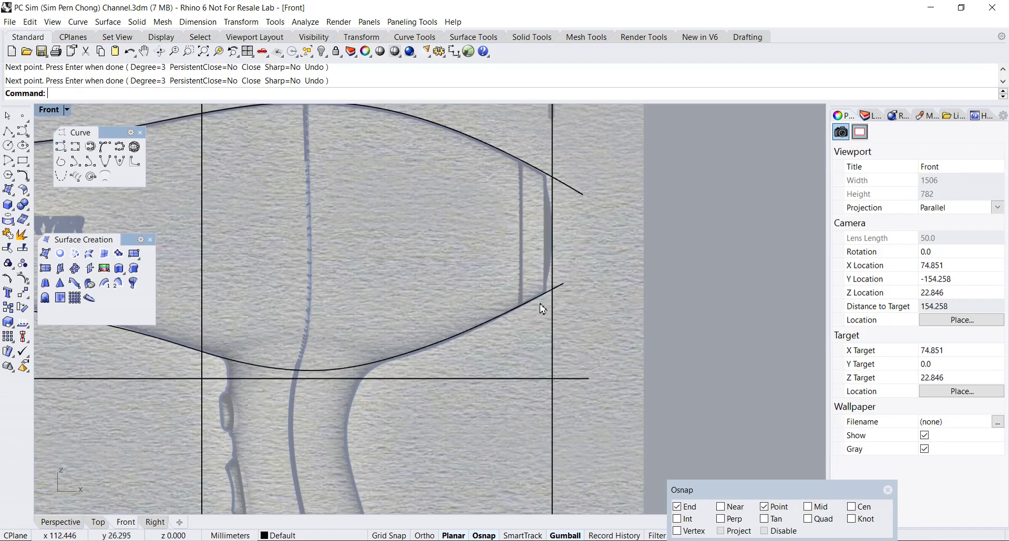
- Delete the lower curve's control point just behind the nozzle seam and move the following point slightly toward the nozzle and up
scroll(542, 307, down, 4)
click(539, 344)
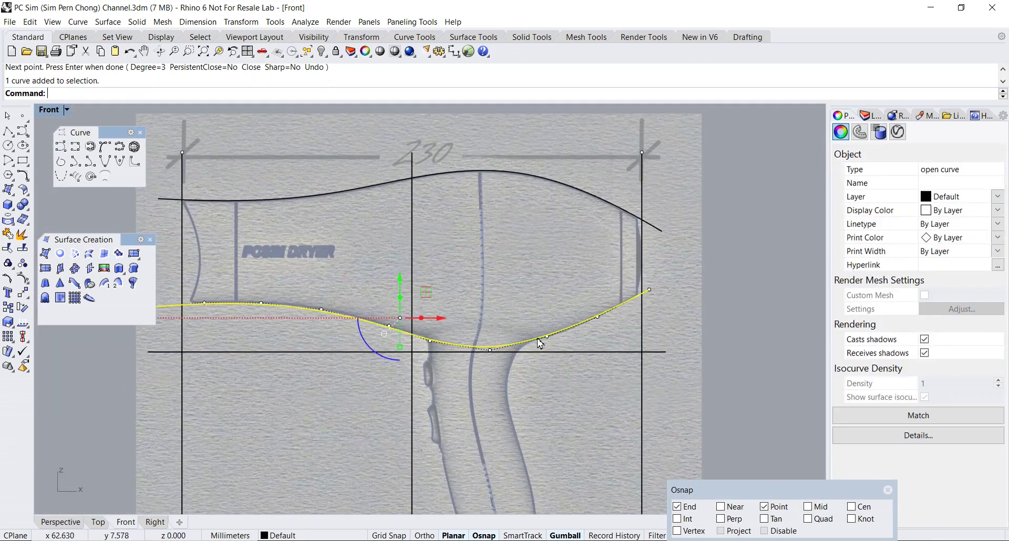
right_drag(497, 347, 558, 348)
scroll(411, 333, up, 2)
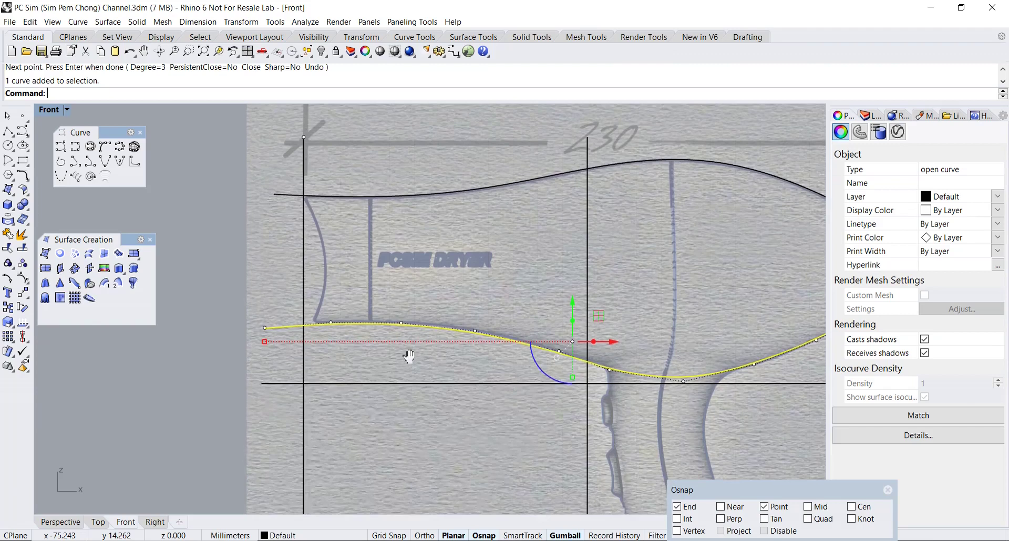
click(386, 315)
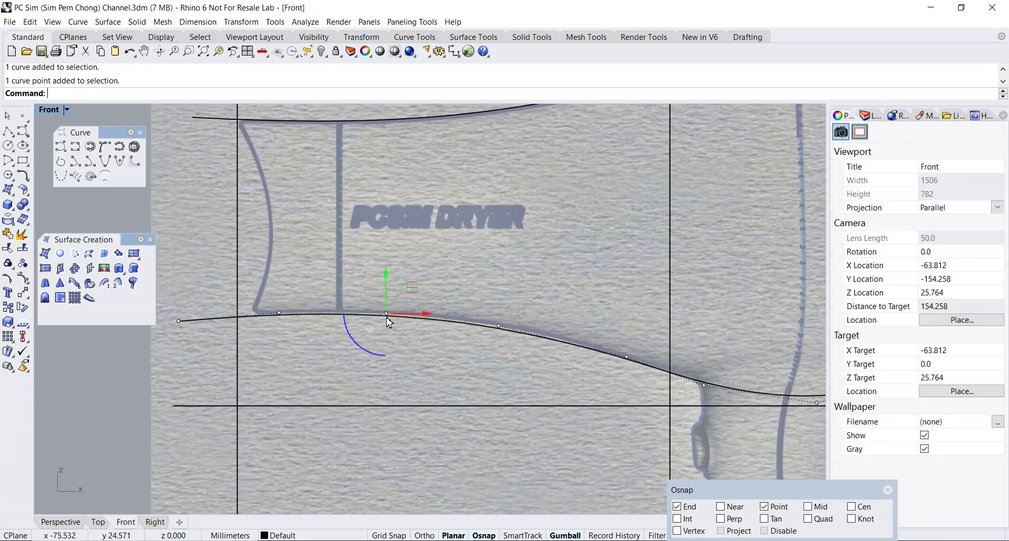
key(Delete)
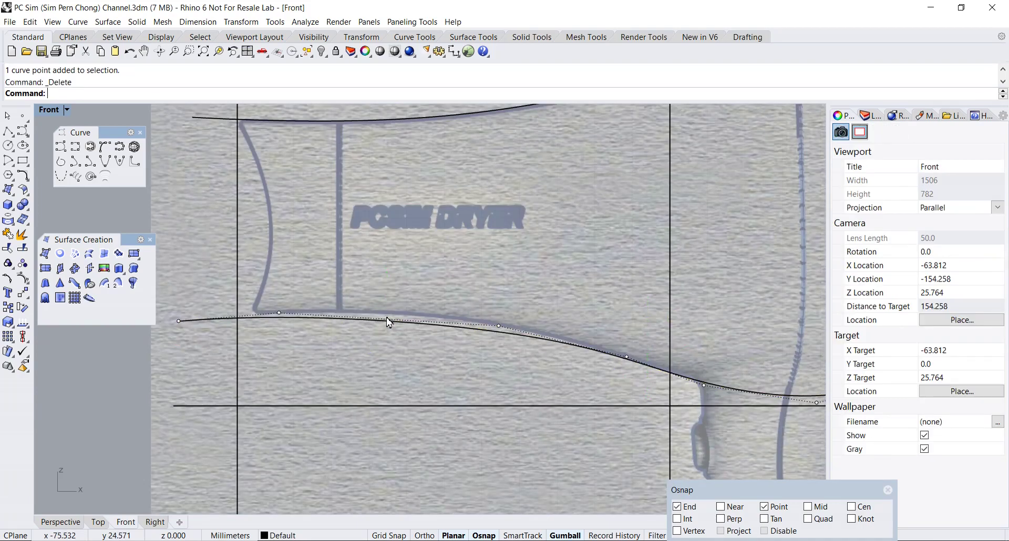
click(499, 327)
drag(528, 327, 504, 326)
drag(473, 287, 473, 272)
- Delete the lower curve's control point just behind the handle and move the one after it down and toward the handle
right_drag(629, 365, 332, 344)
right_drag(559, 350, 461, 365)
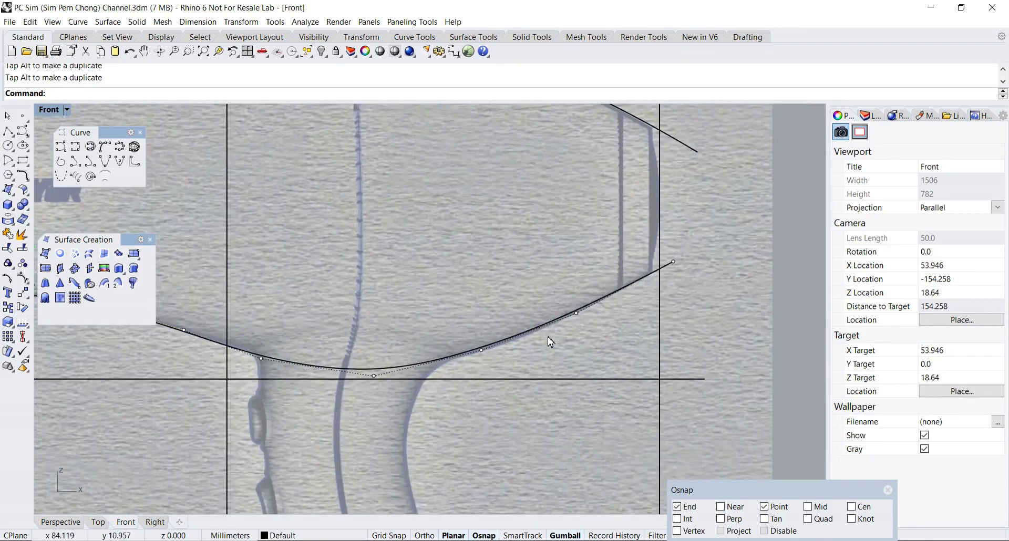
click(483, 350)
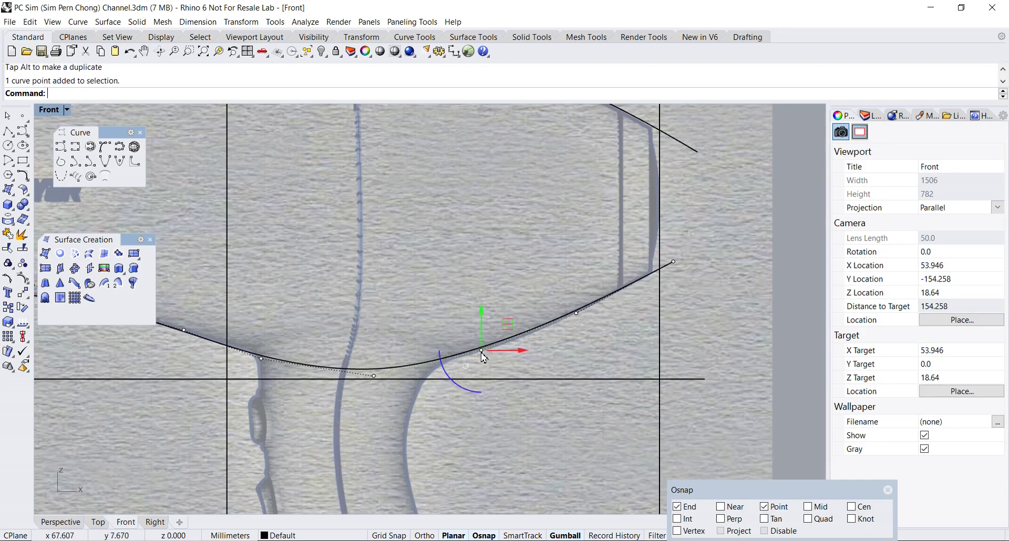
key(Delete)
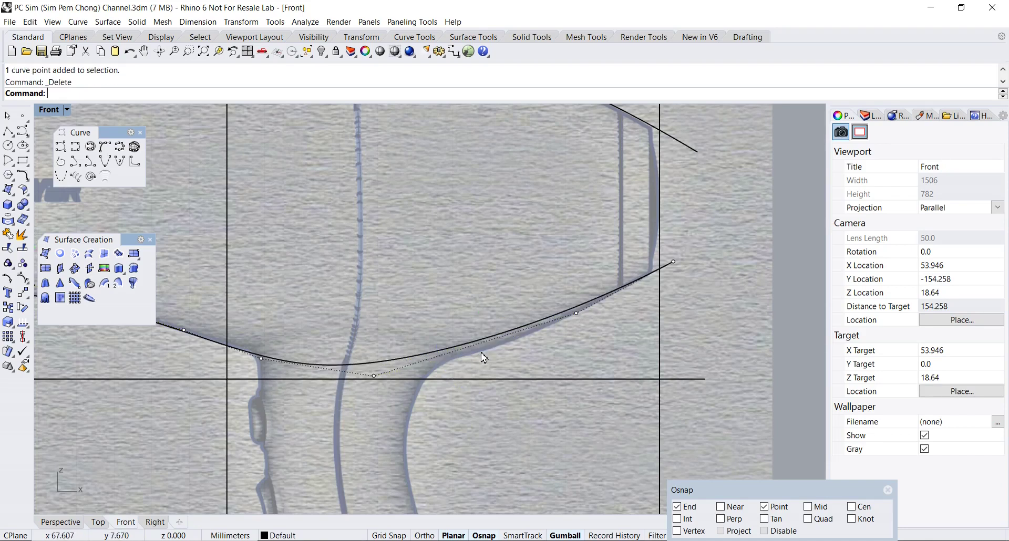
click(576, 314)
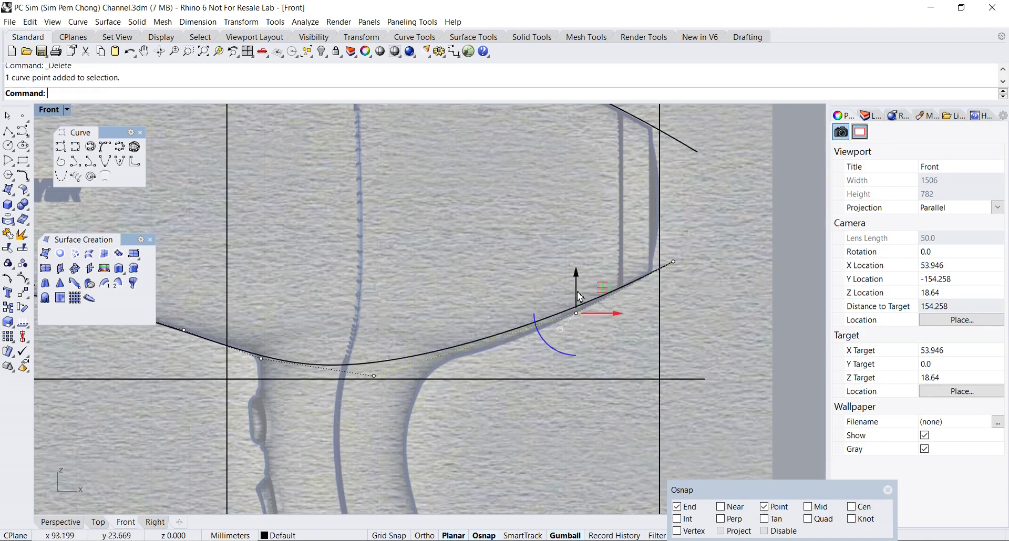
drag(577, 314, 530, 345)
- Raise the lower curve's control point at the nozzle's lower corner slightly to match the picture
right_drag(540, 355, 671, 356)
right_drag(417, 360, 525, 363)
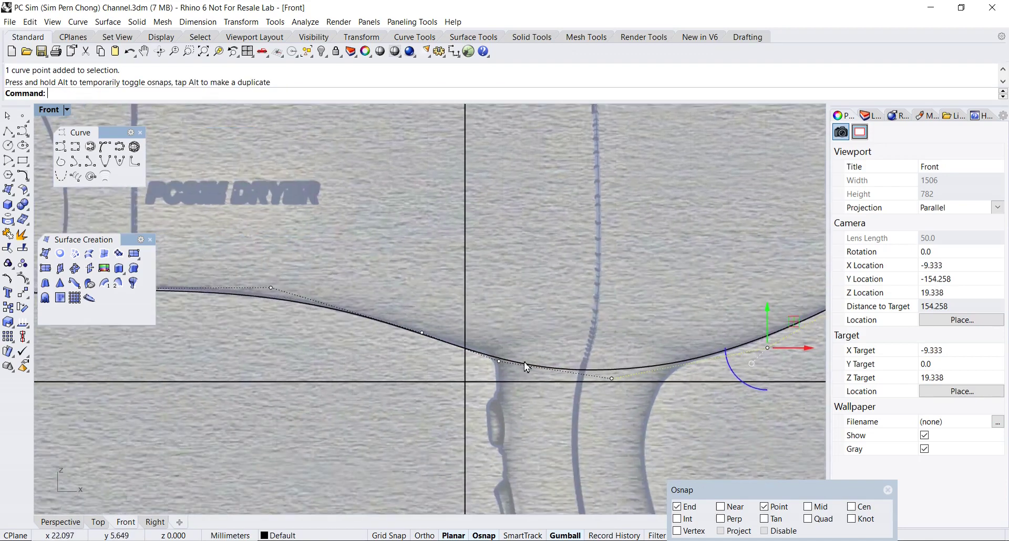
mouse_move(443, 357)
right_down()
mouse_move(604, 377)
mouse_move(567, 352)
right_up()
click(347, 313)
click(345, 288)
scroll(466, 336, down, 4)
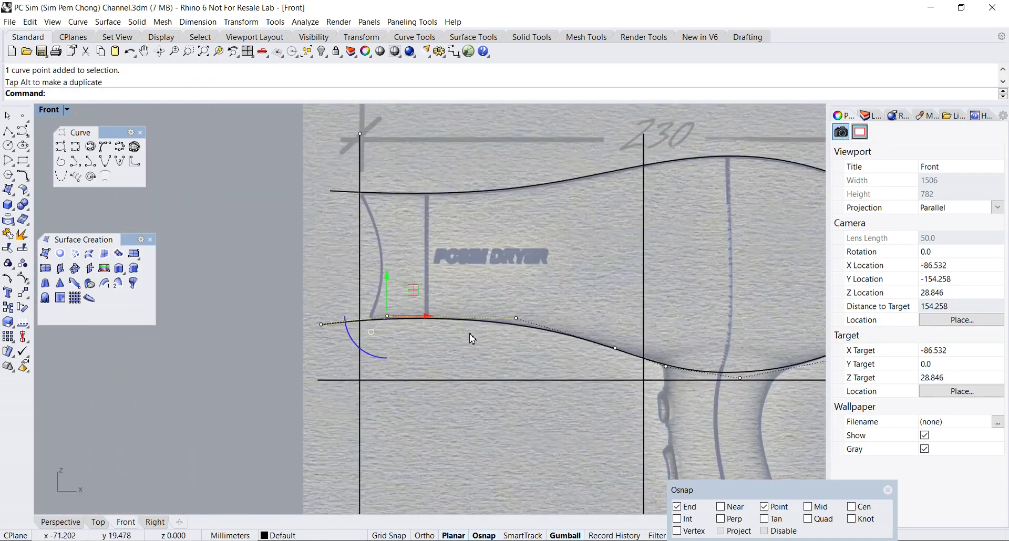
- Delete the lower curve's control point at the handle's front corner, then lower the point over the handle and nudge it toward the nozzle
right_drag(544, 357, 352, 339)
scroll(454, 358, up, 2)
click(481, 349)
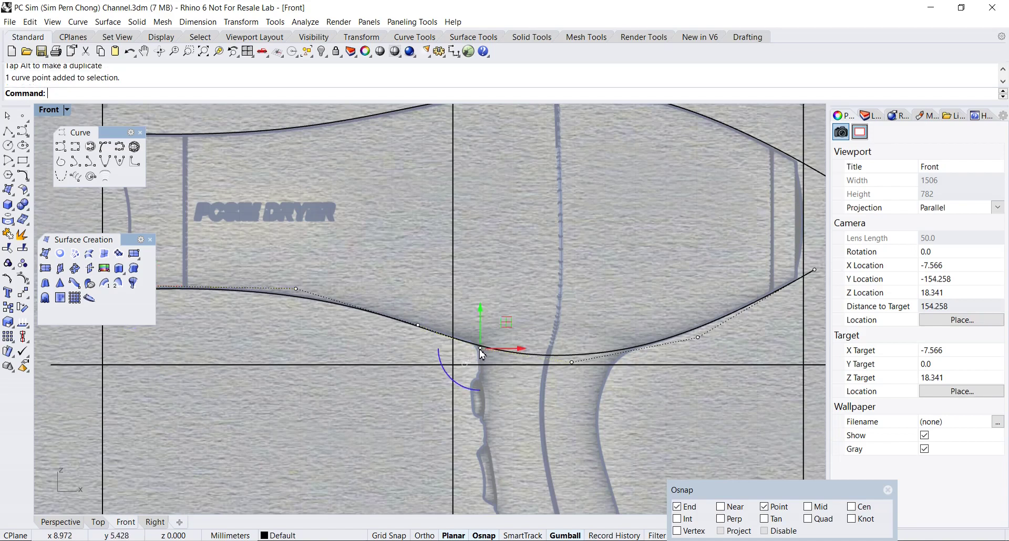
key(Delete)
click(573, 362)
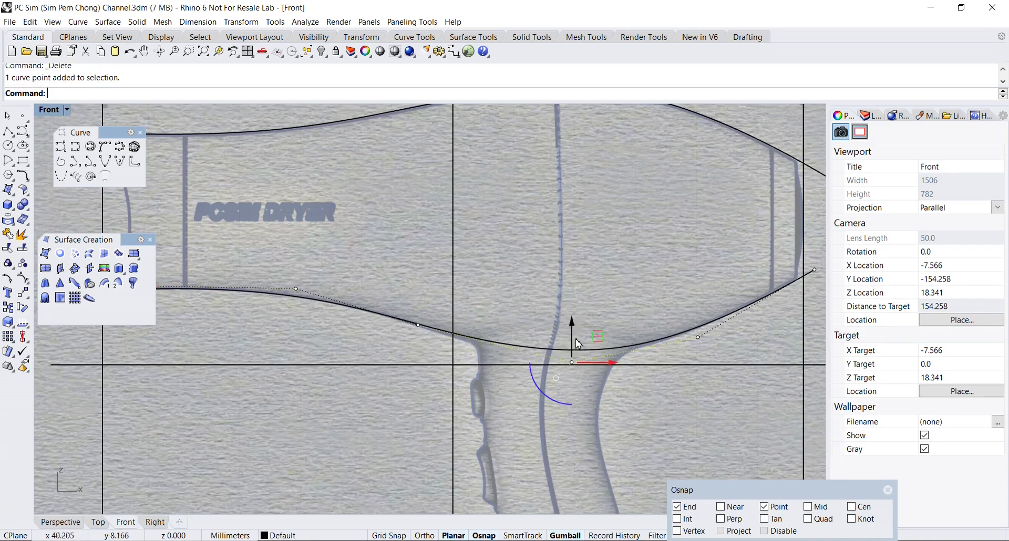
drag(572, 334, 572, 347)
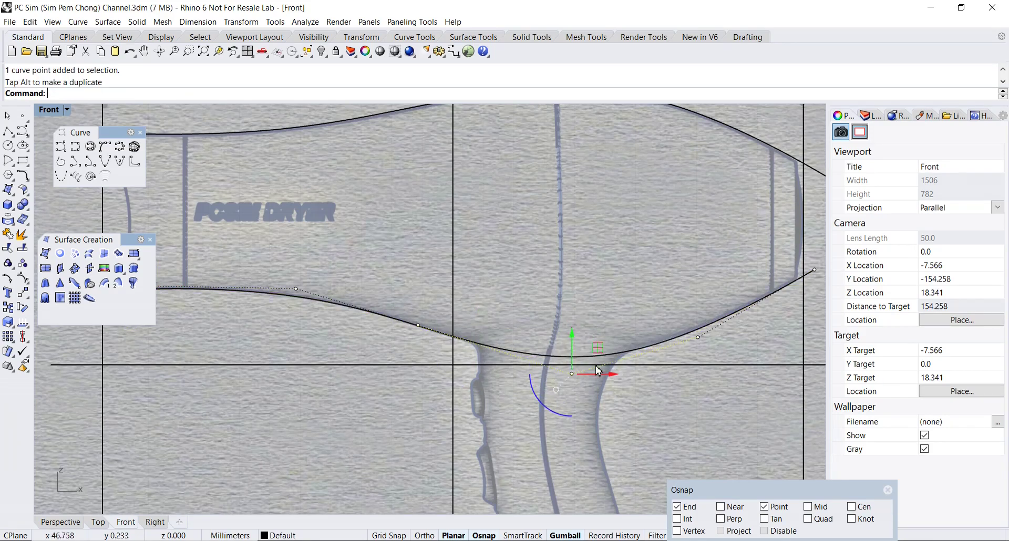
drag(612, 378, 598, 374)
scroll(589, 386, down, 1)
mouse_move(596, 387)
right_down()
mouse_move(505, 402)
mouse_move(563, 387)
right_up()
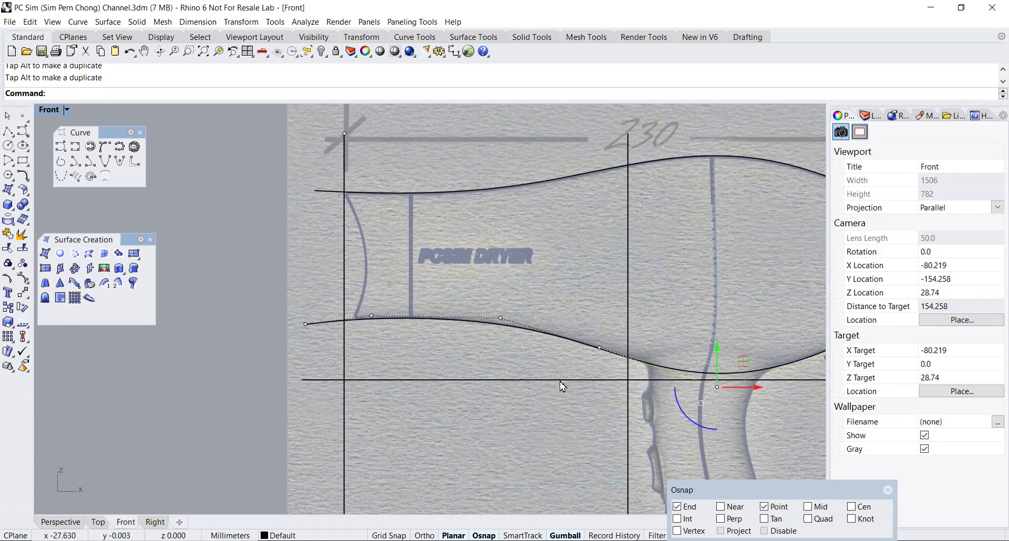
key(Escape)
- Offset the vertical line at the nozzle end 10 mm outward, away from the body
scroll(507, 361, down, 3)
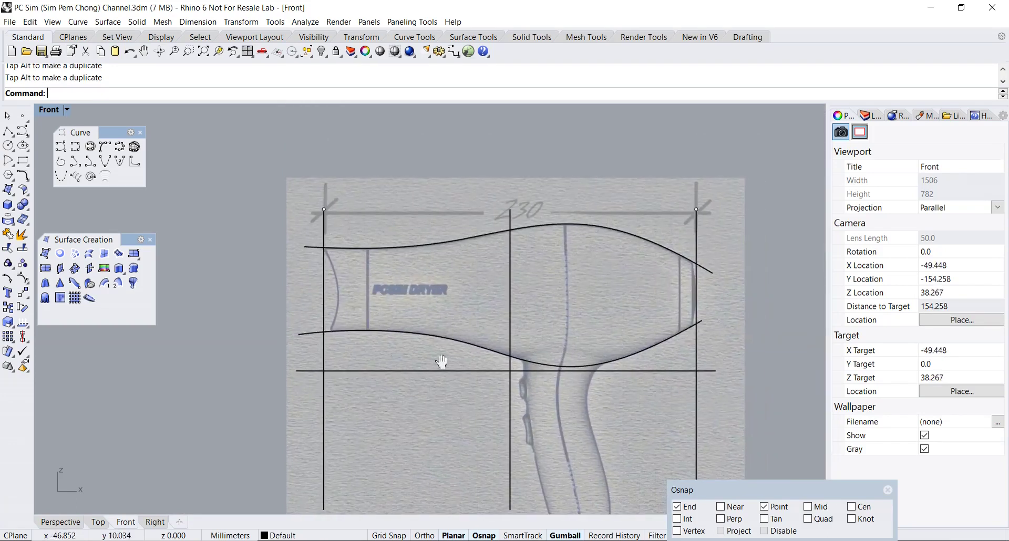
scroll(453, 338, up, 3)
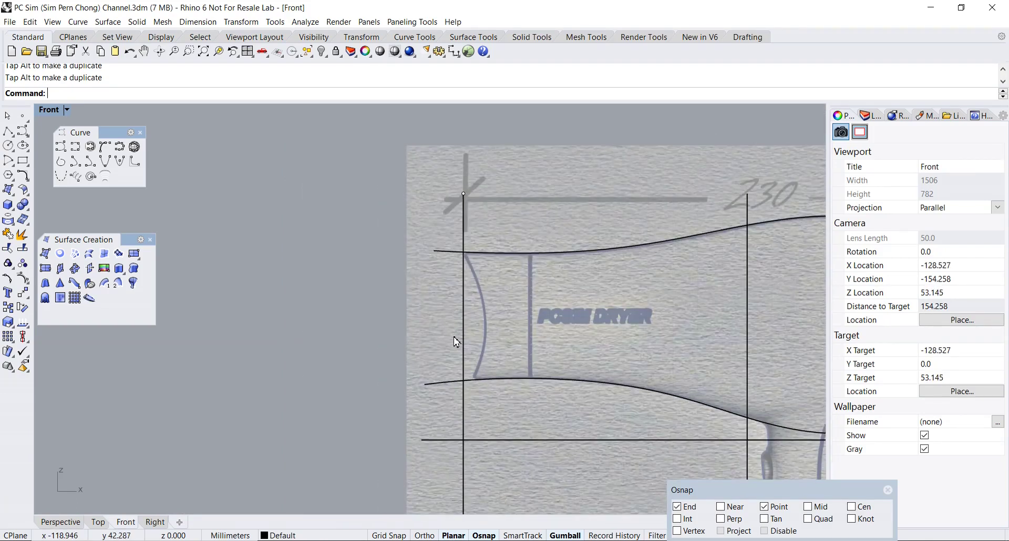
right_drag(476, 333, 413, 313)
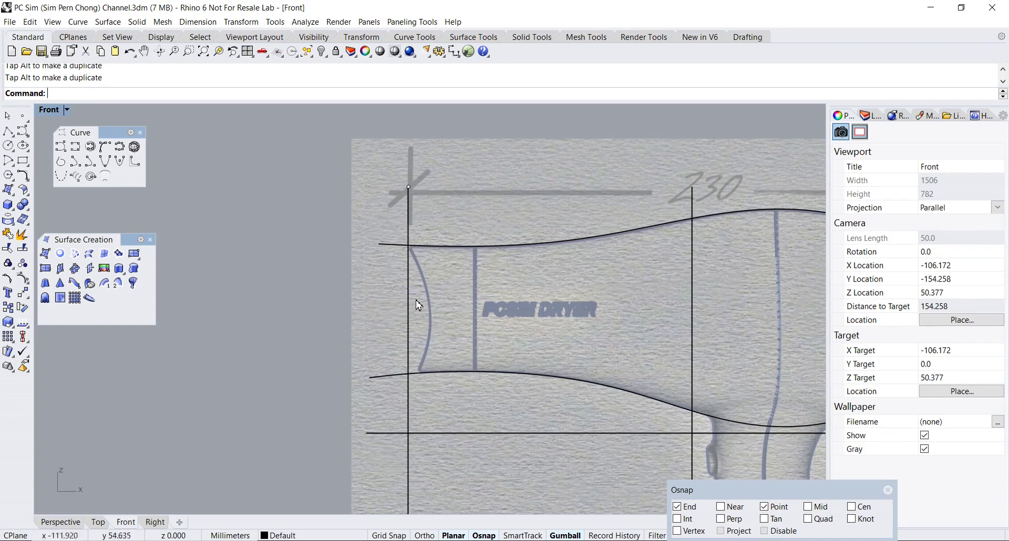
click(410, 303)
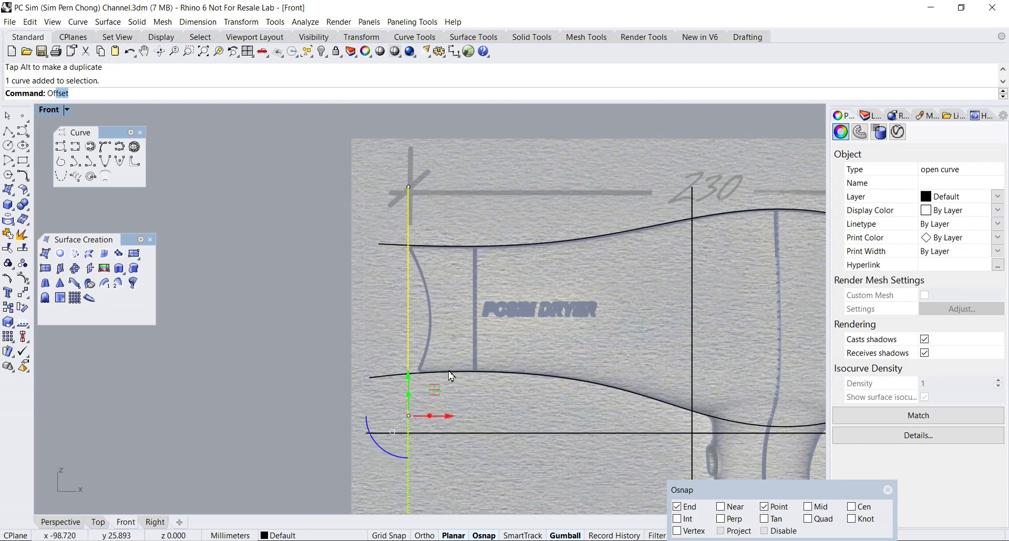
text(Off)
key(Return)
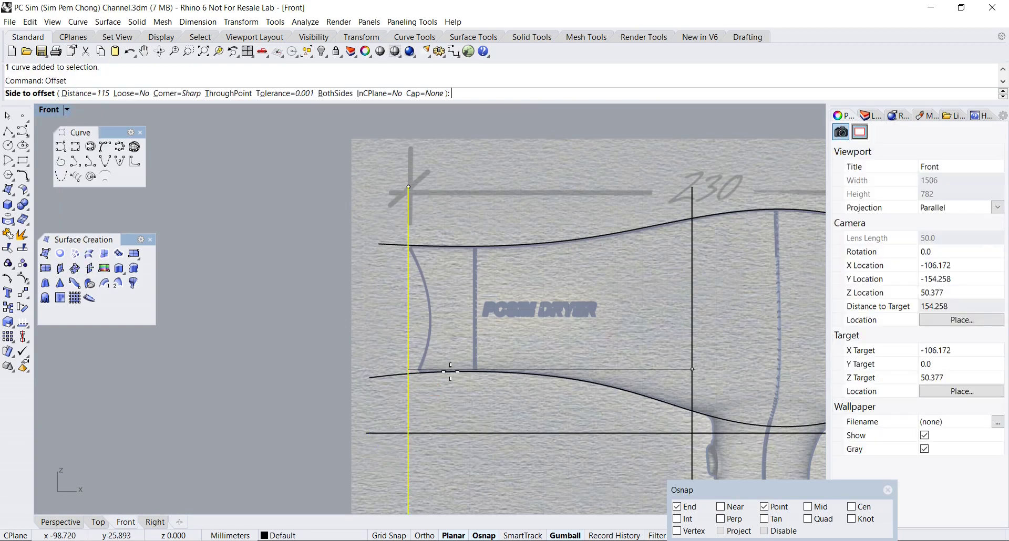
click(80, 93)
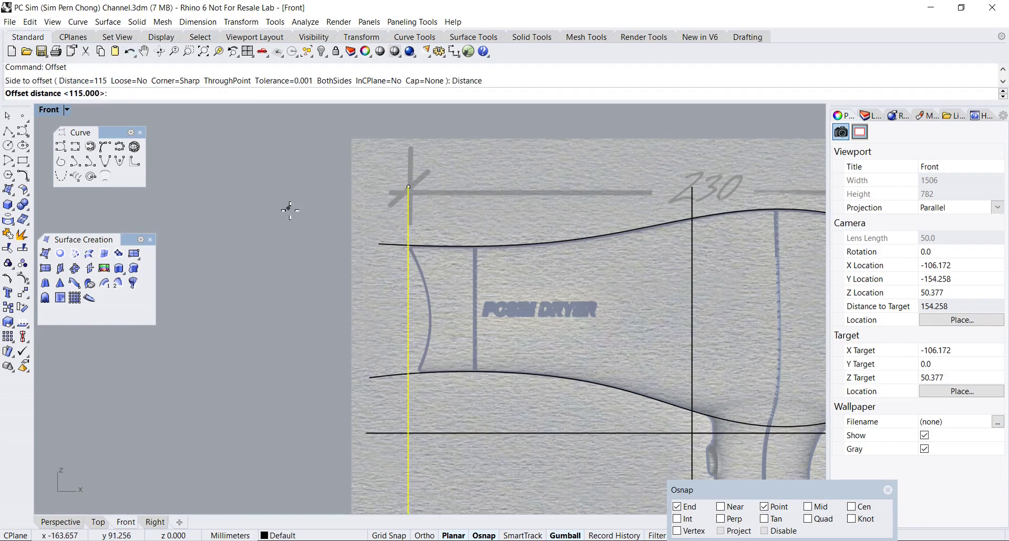
key(Return)
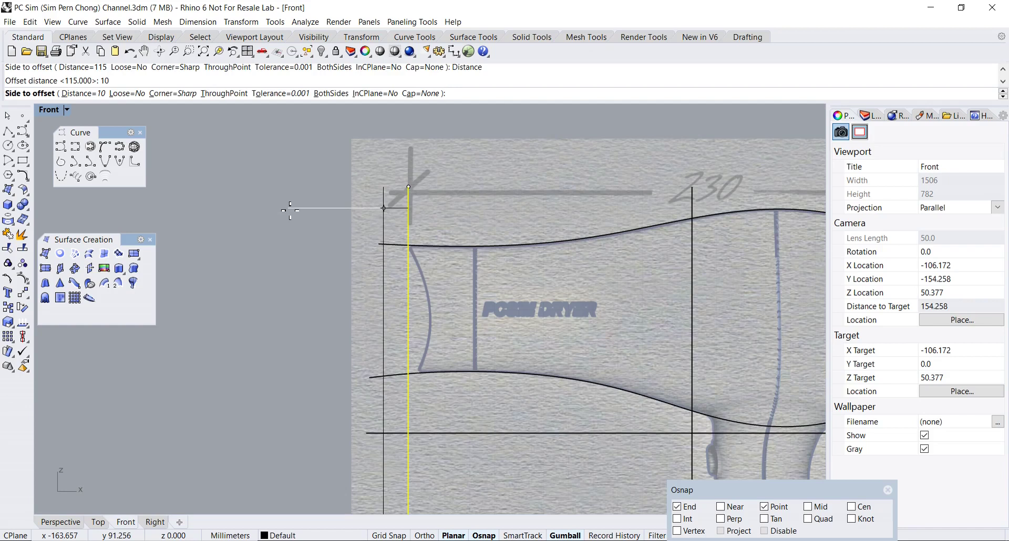
click(288, 214)
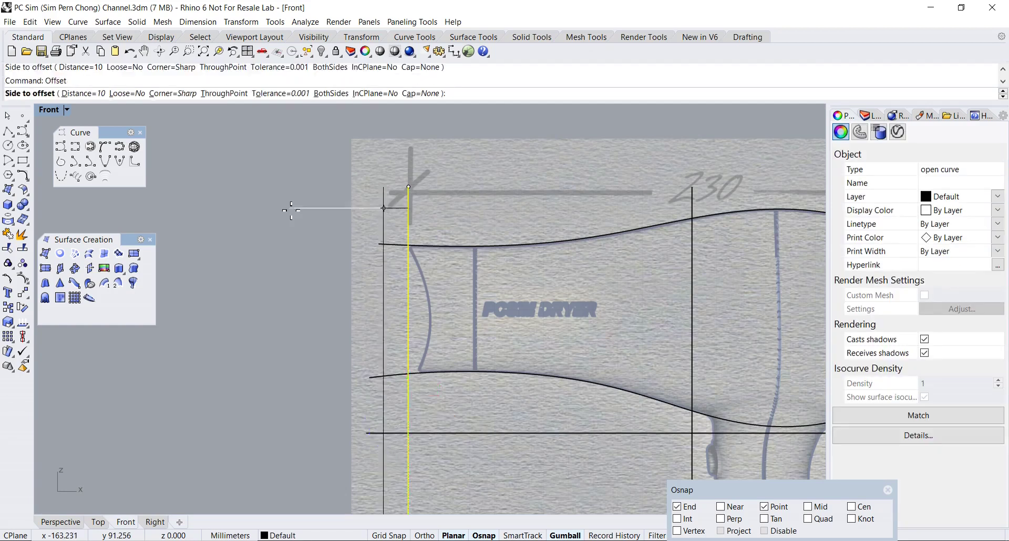
click(295, 216)
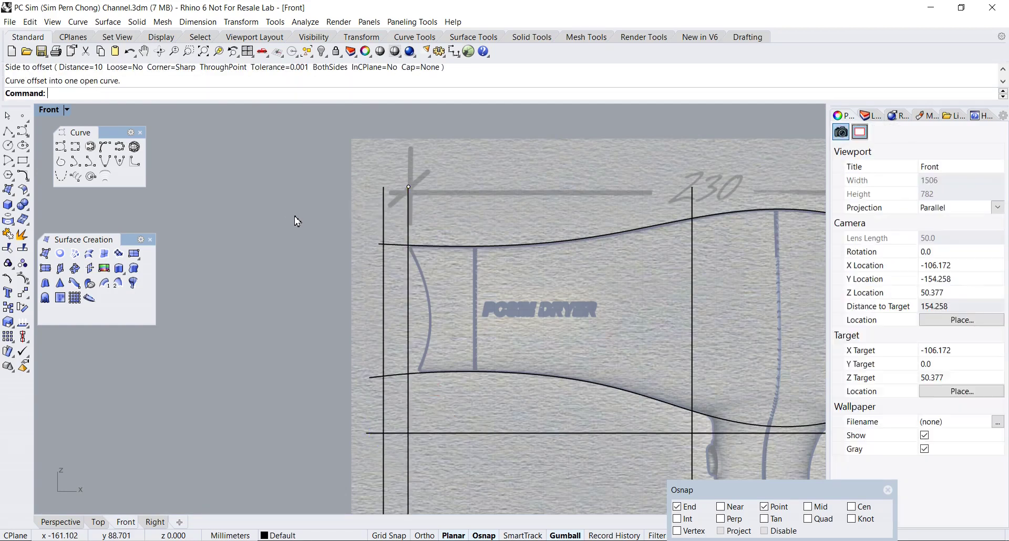
- Trim the overextended rear ends of the upper and lower body curves using the rear vertical line as the cutting object
scroll(295, 217, down, 6)
right_drag(739, 261, 628, 255)
scroll(602, 262, up, 4)
scroll(603, 266, up, 2)
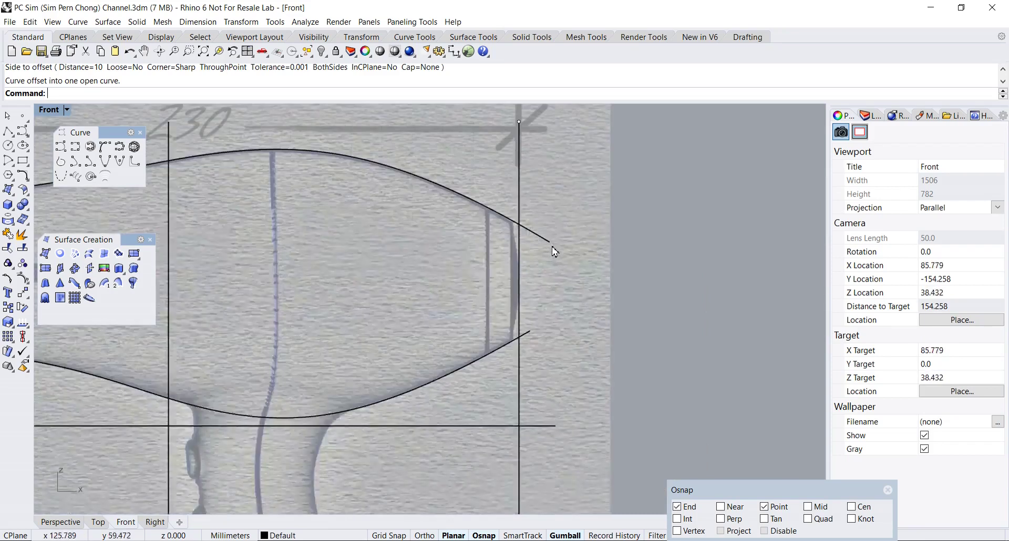
key(Return)
scroll(547, 273, up, 3)
scroll(521, 247, down, 3)
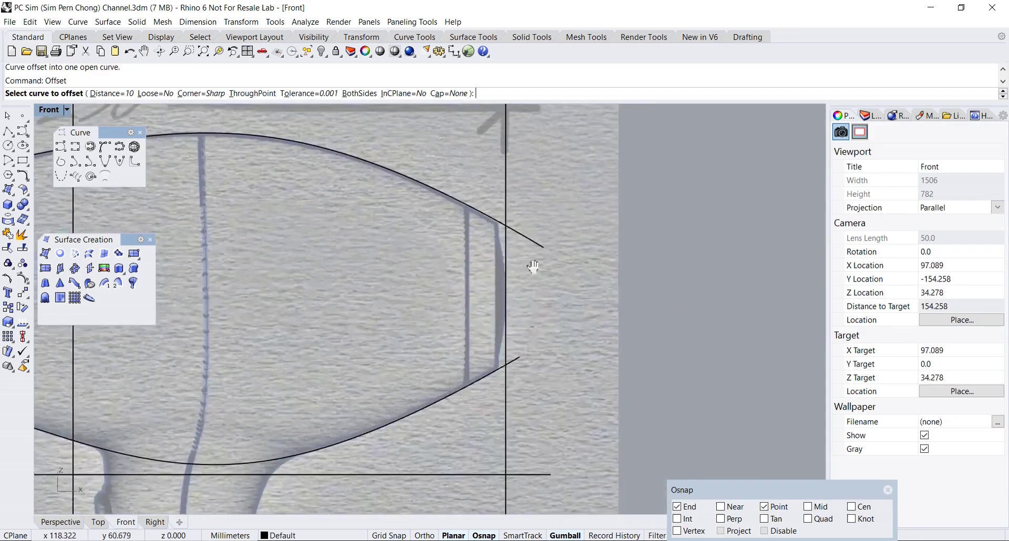
click(22, 234)
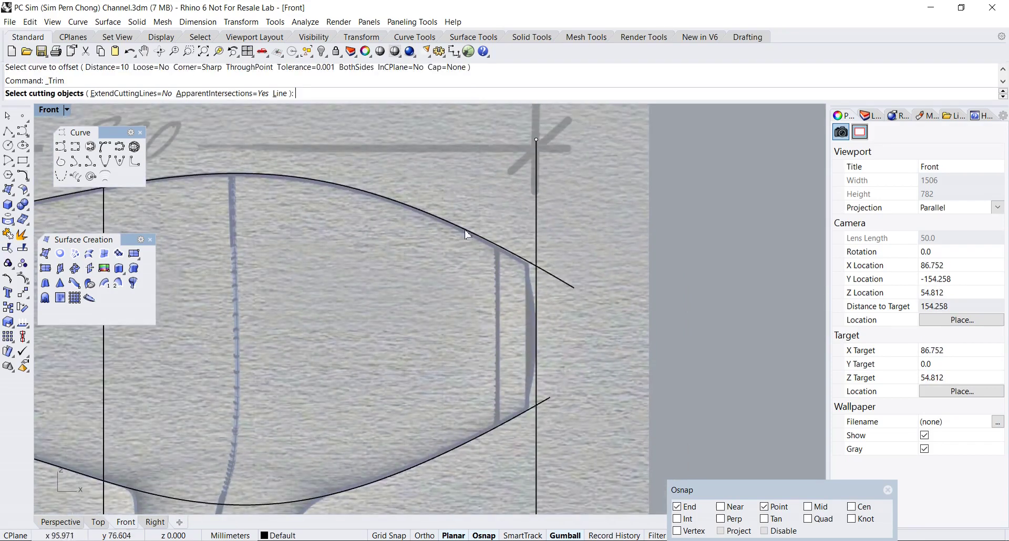
click(535, 245)
key(Return)
click(558, 279)
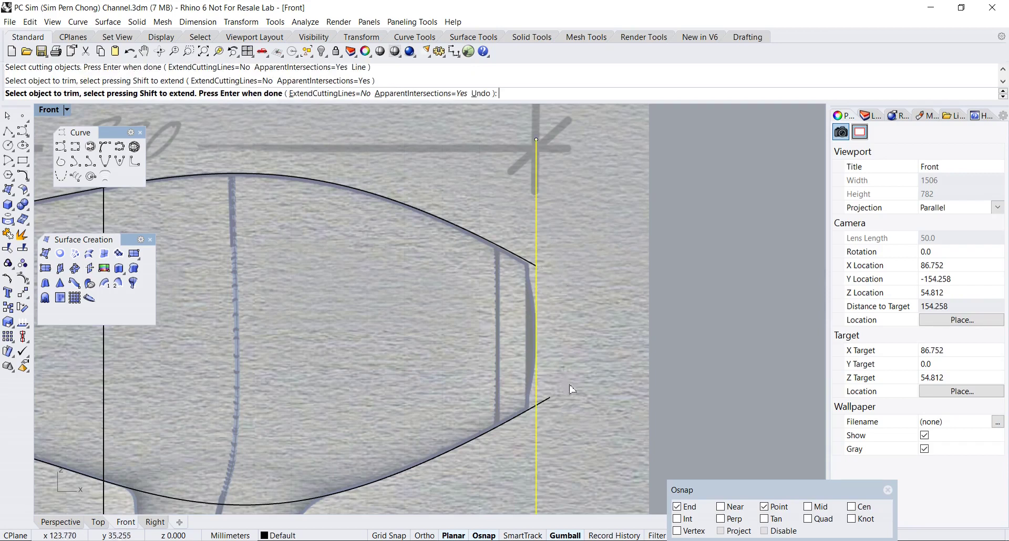
click(547, 401)
key(Return)
scroll(546, 358, down, 4)
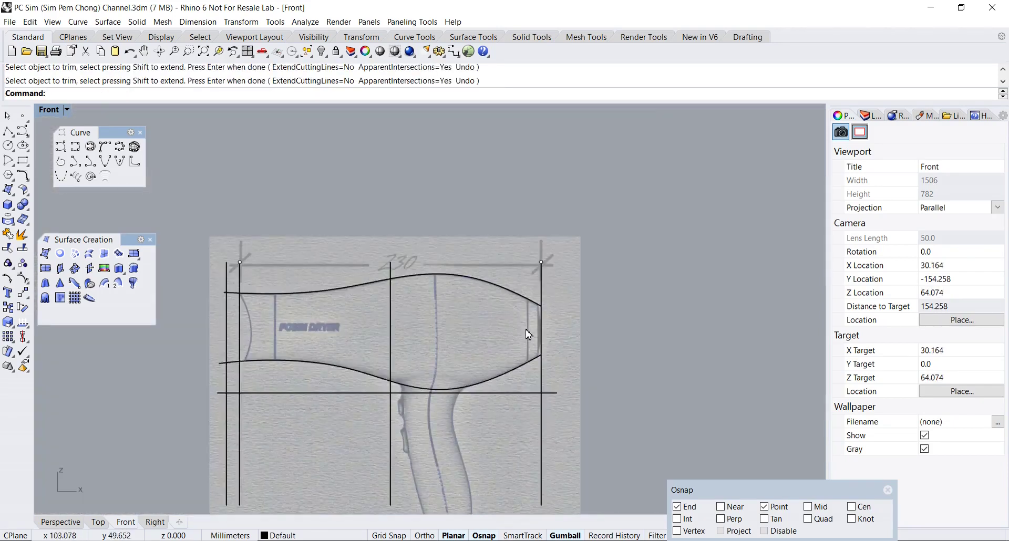
double_click(47, 111)
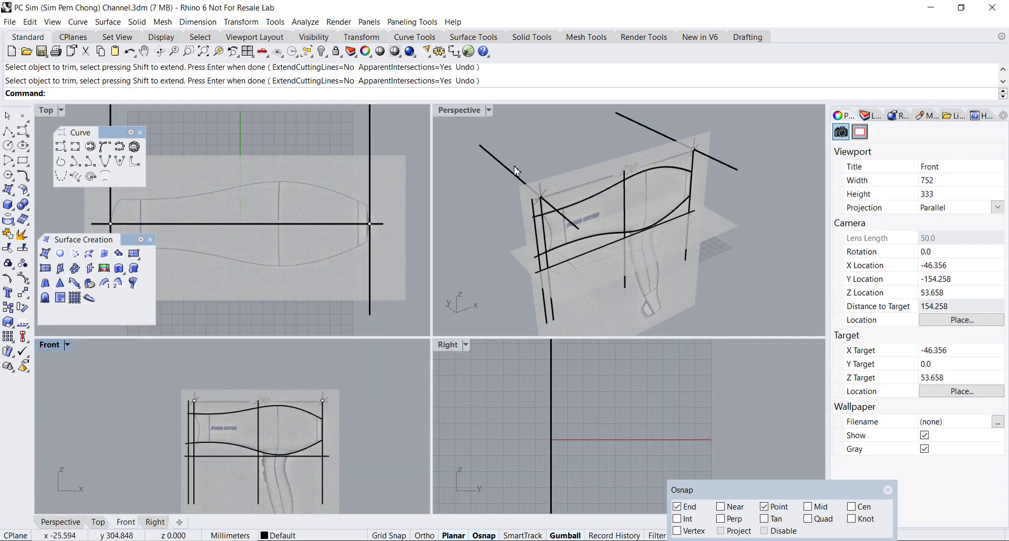
double_click(459, 111)
shift+right_drag(388, 241, 485, 236)
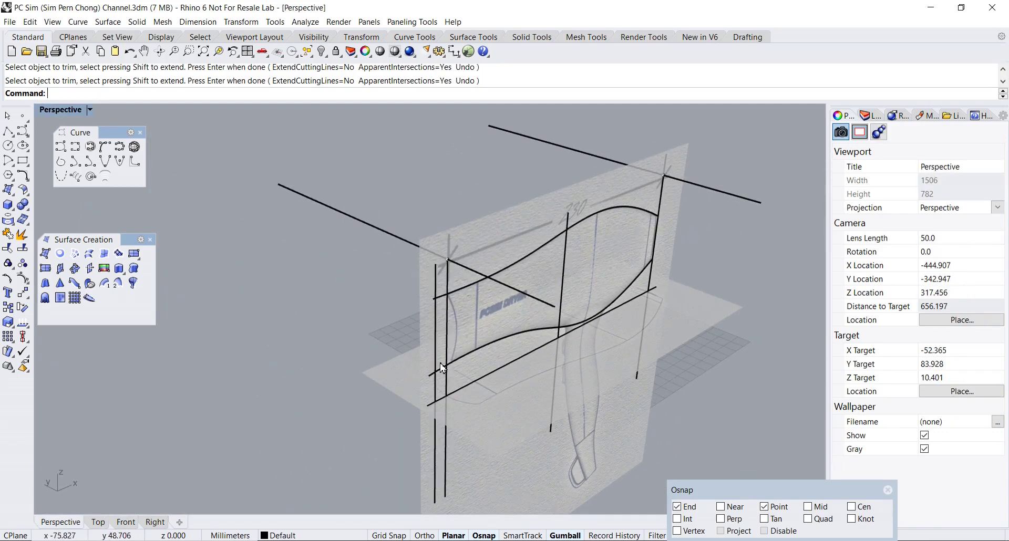
scroll(444, 323, up, 3)
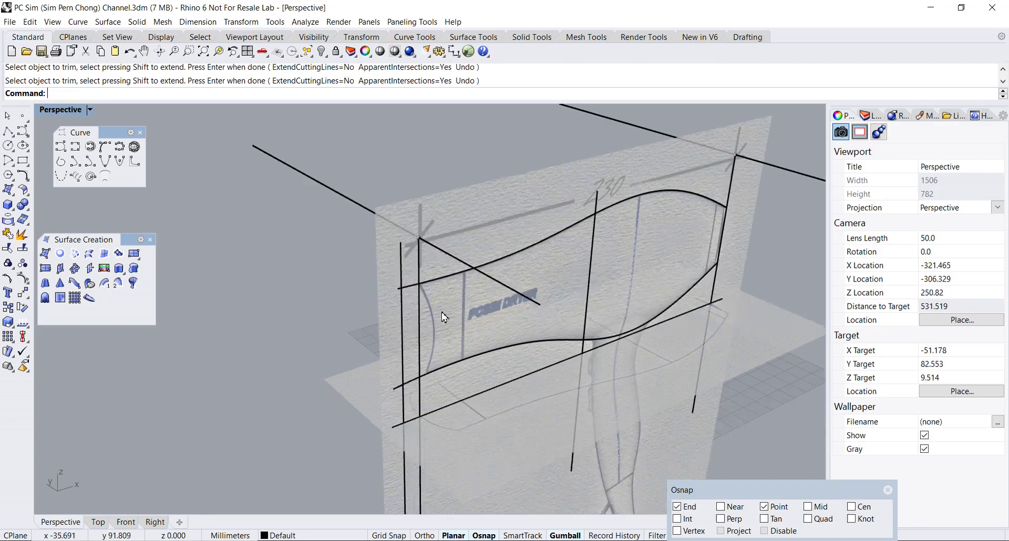
click(11, 149)
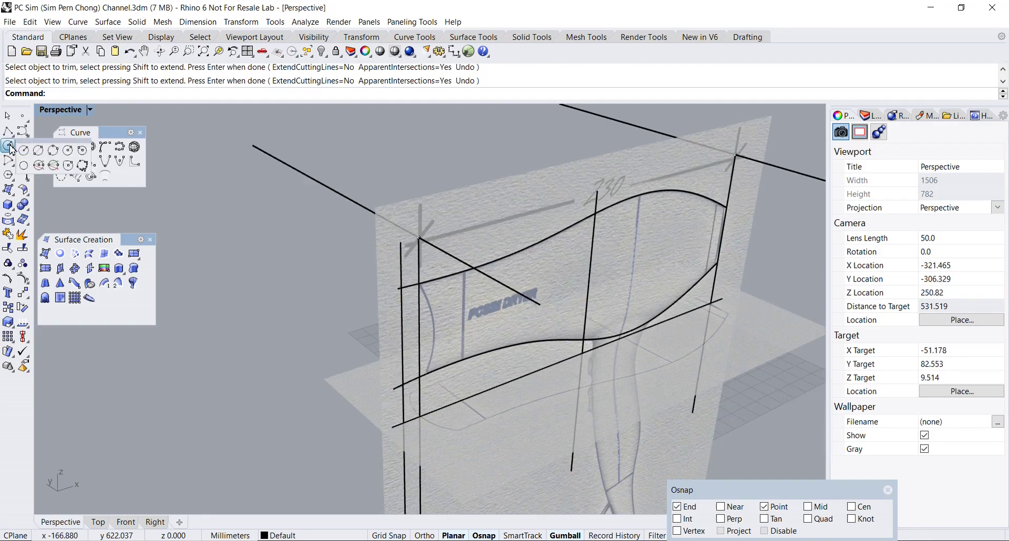
click(37, 152)
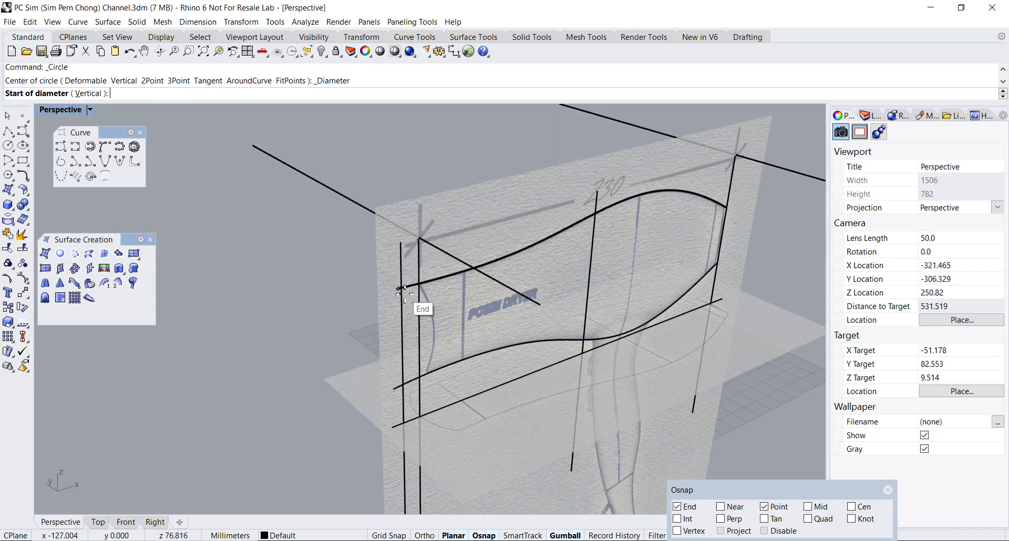
drag(711, 526, 698, 452)
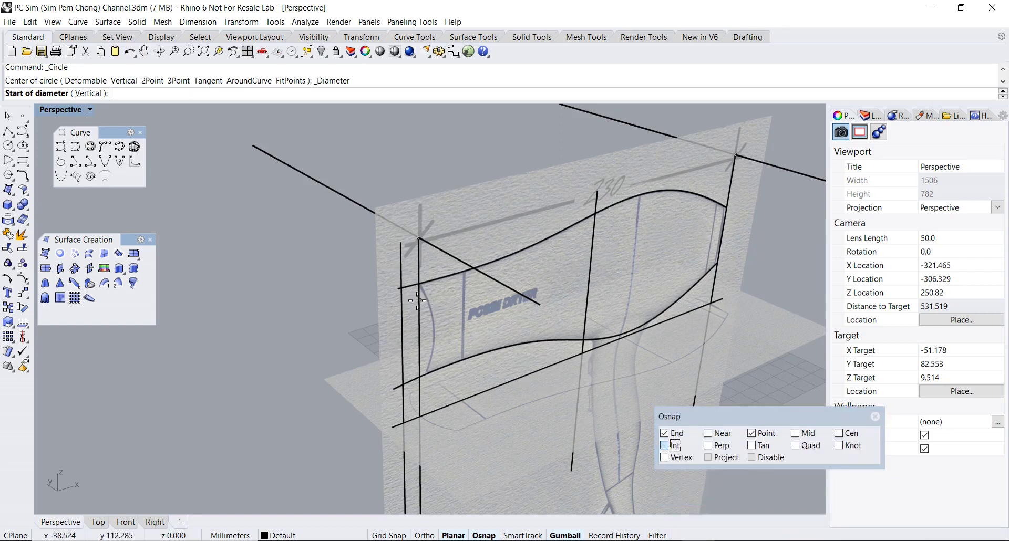
click(401, 288)
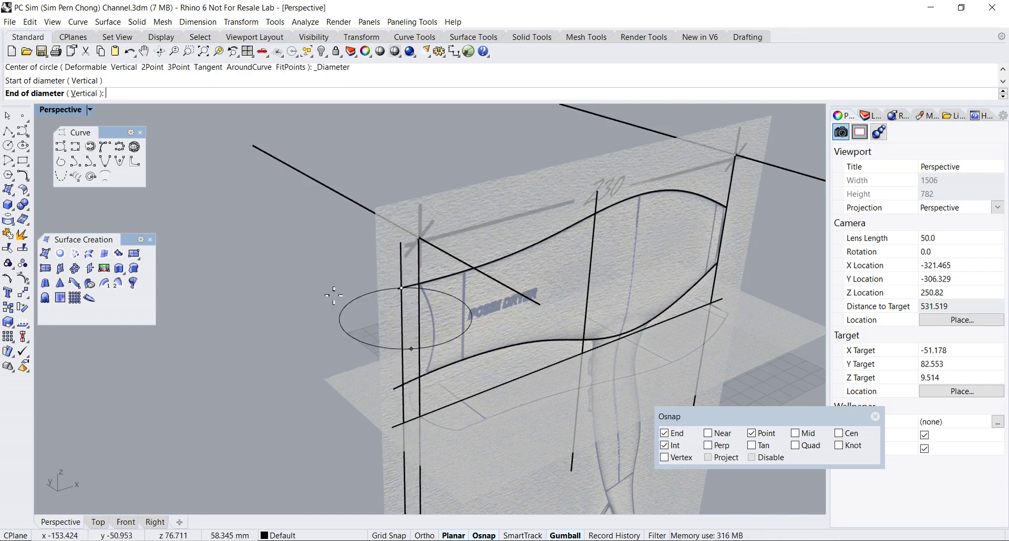
double_click(58, 110)
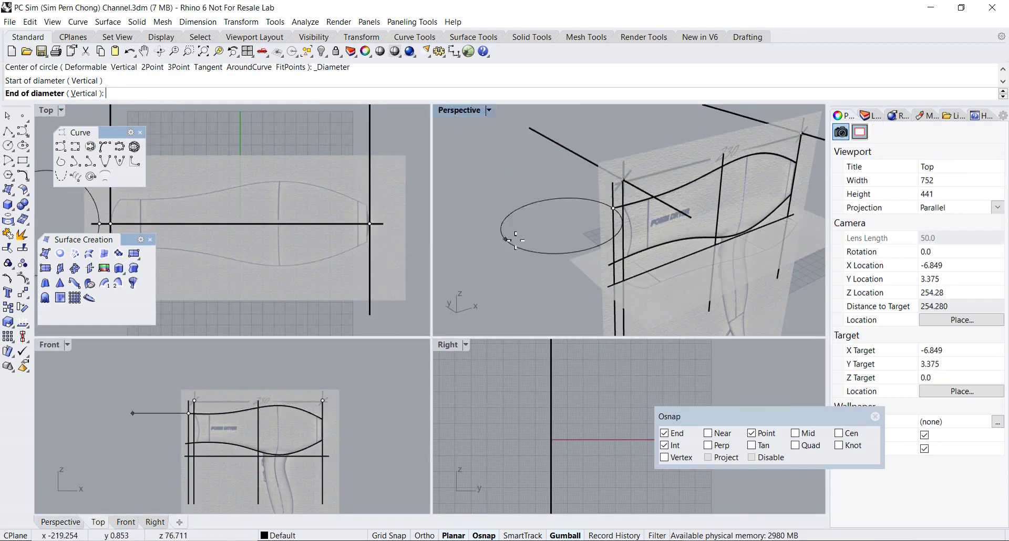
key(Escape)
- Place point objects where the upper and lower body curves cross the outer vertical line at the nozzle end
right_drag(617, 233, 608, 232)
shift+right_drag(537, 182, 484, 177)
double_click(453, 111)
right_drag(438, 271, 490, 223)
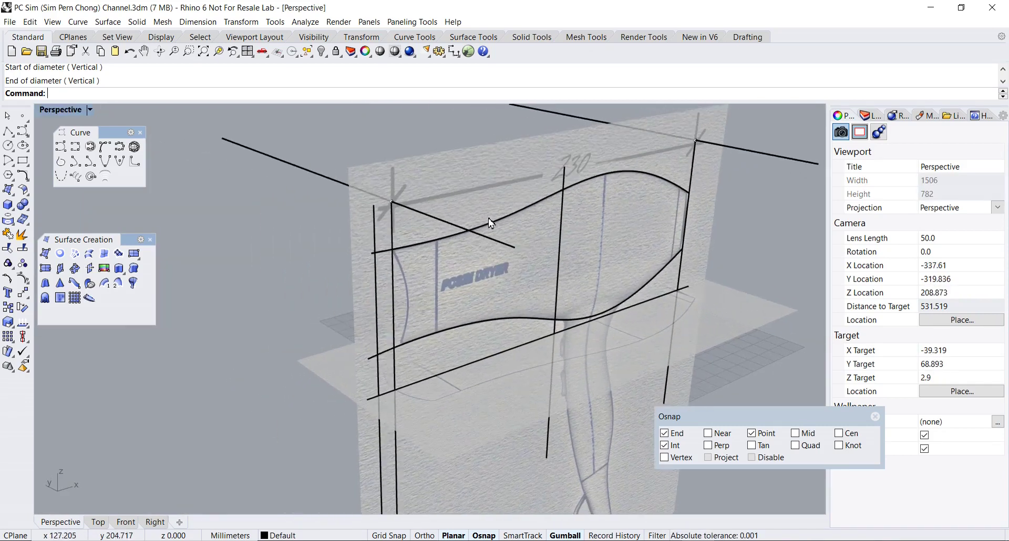
click(140, 132)
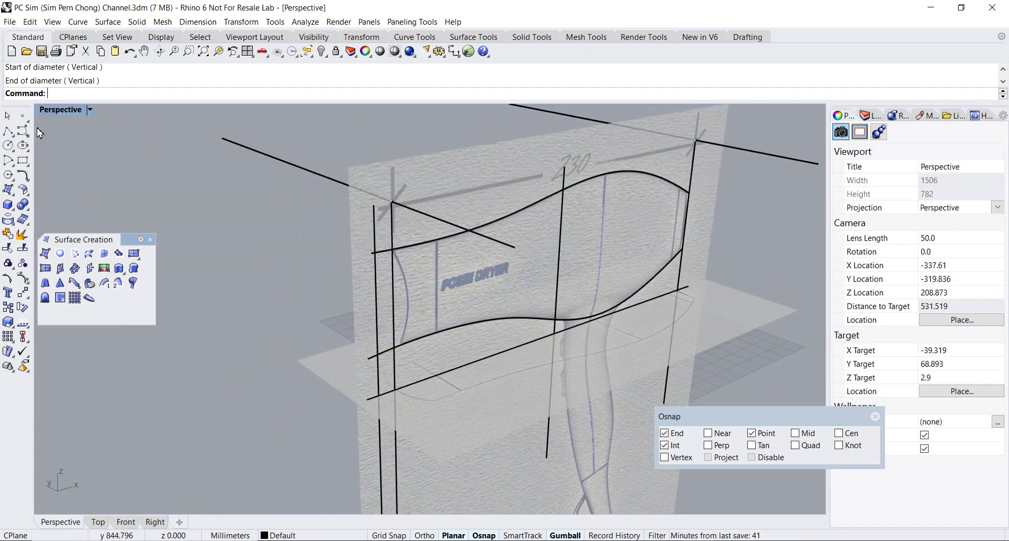
drag(692, 419, 645, 376)
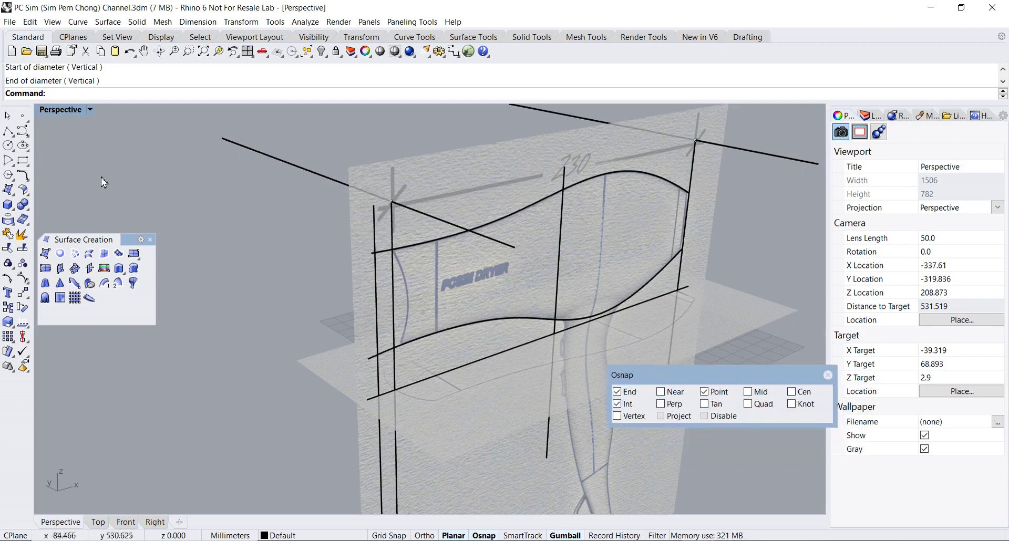
click(22, 116)
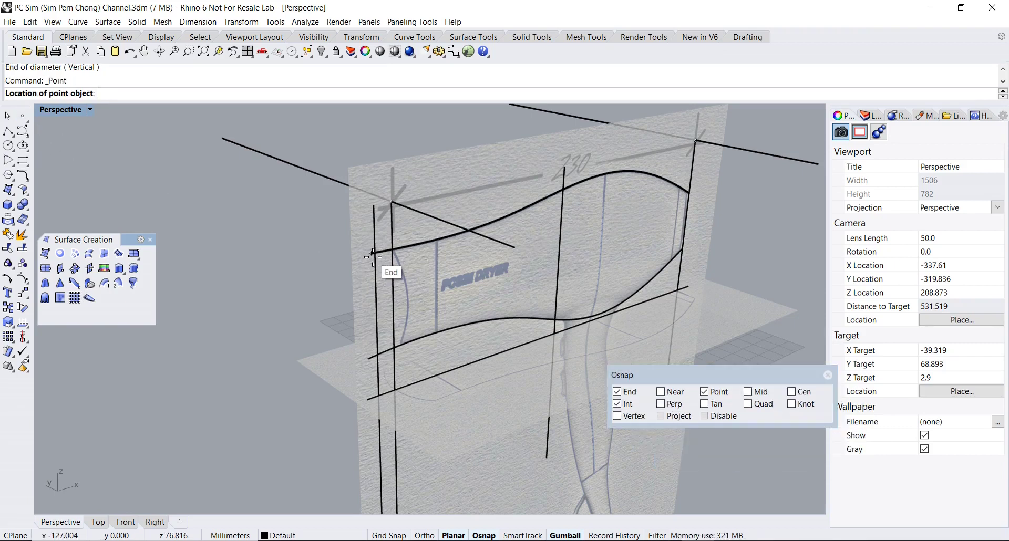
click(382, 271)
right_click(397, 299)
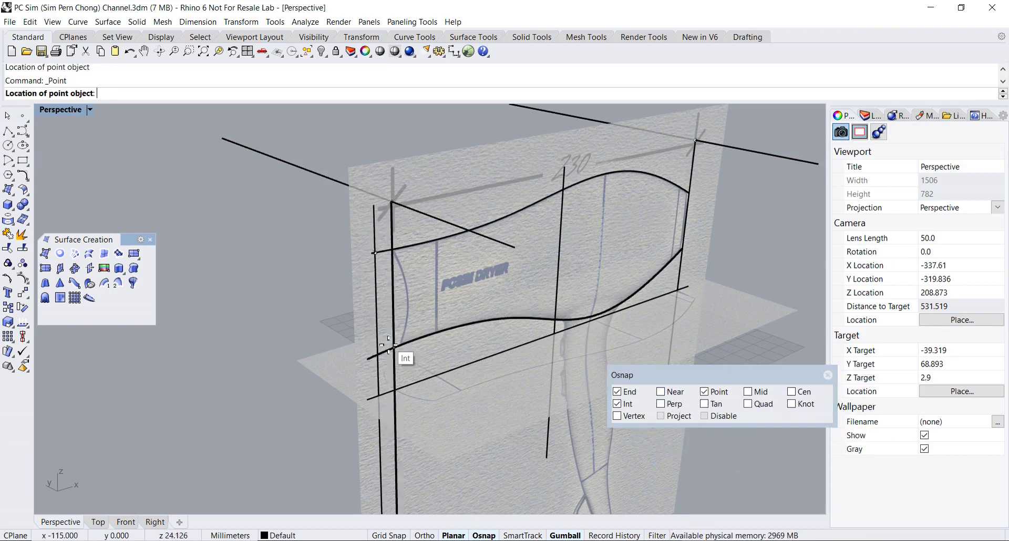
click(379, 355)
- Frame the two nozzle-end points in the Right view and limit object snapping to Point only
double_click(59, 111)
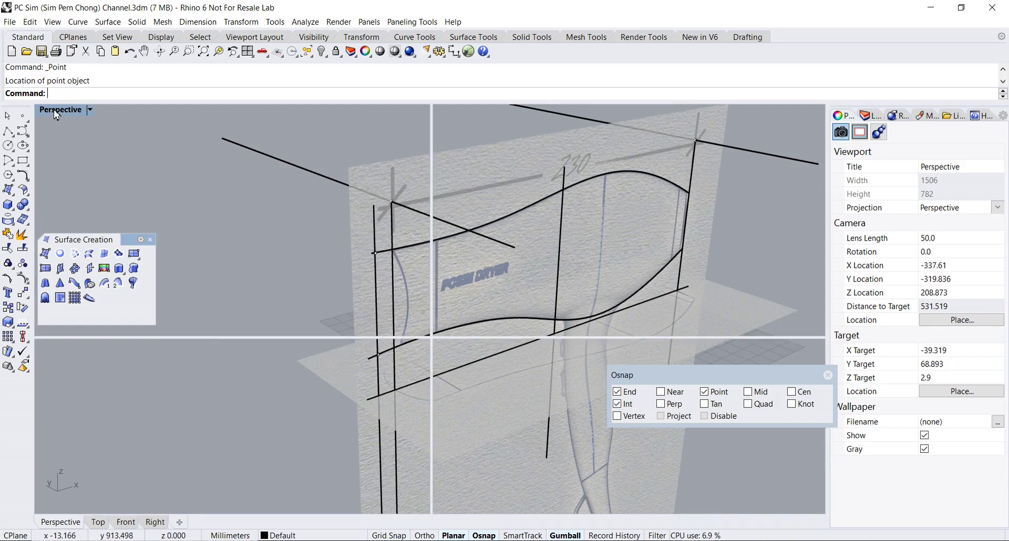
double_click(443, 347)
right_drag(450, 374, 534, 374)
scroll(400, 359, down, 2)
right_drag(410, 356, 421, 312)
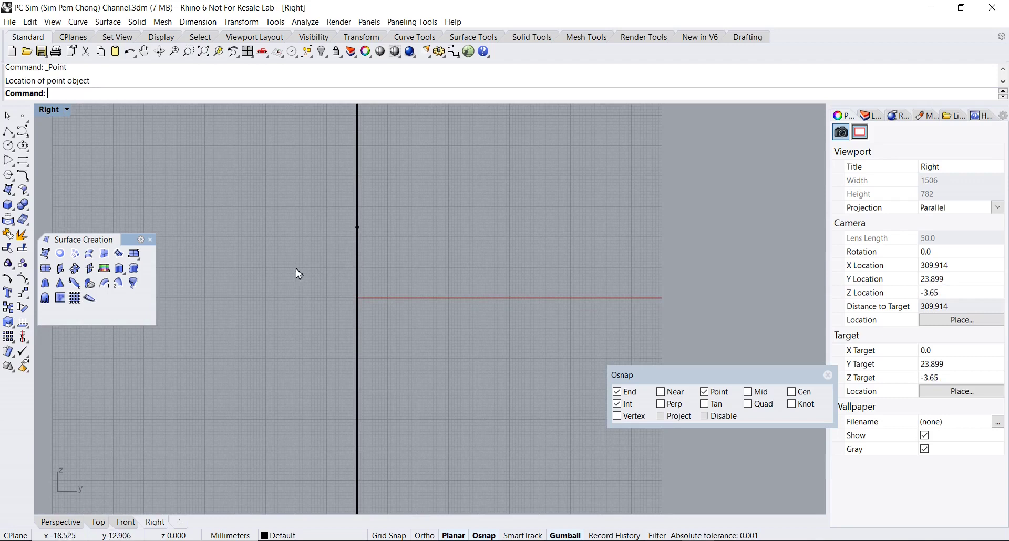
scroll(434, 407, down, 3)
right_drag(420, 355, 421, 467)
scroll(387, 336, up, 4)
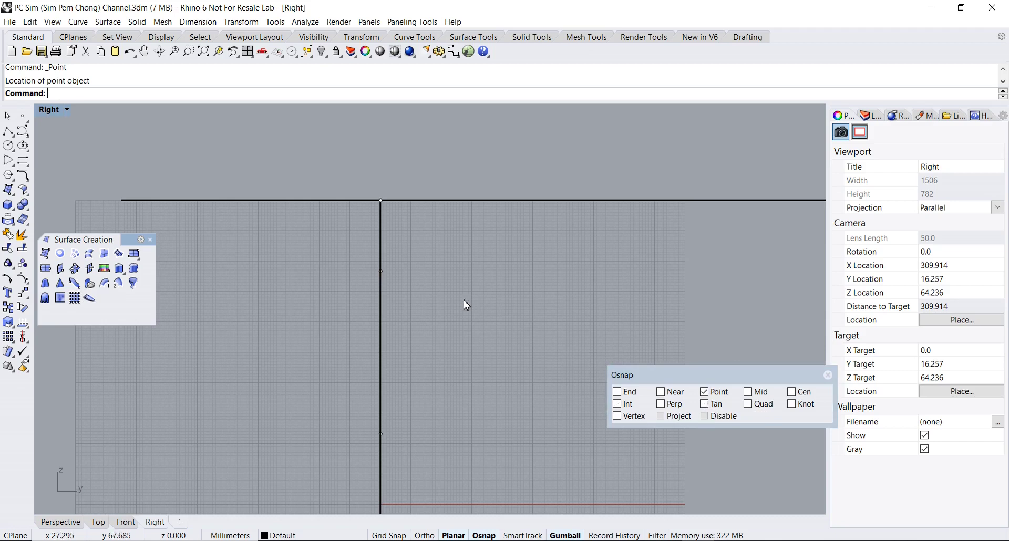
drag(689, 375, 596, 326)
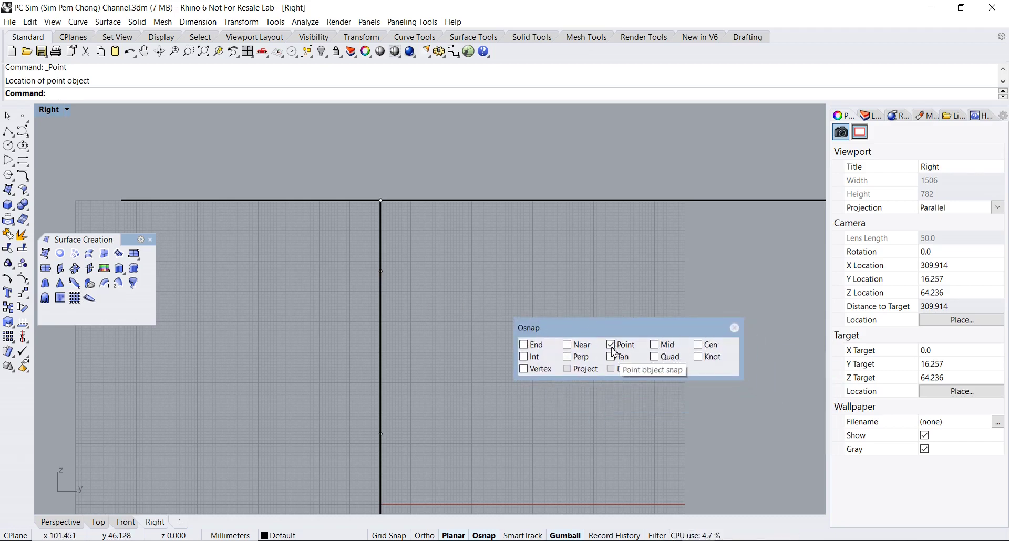
- Draw a circle by diameter in the Right view, from the upper nozzle-end point to the lower one
click(9, 147)
drag(38, 149, 76, 167)
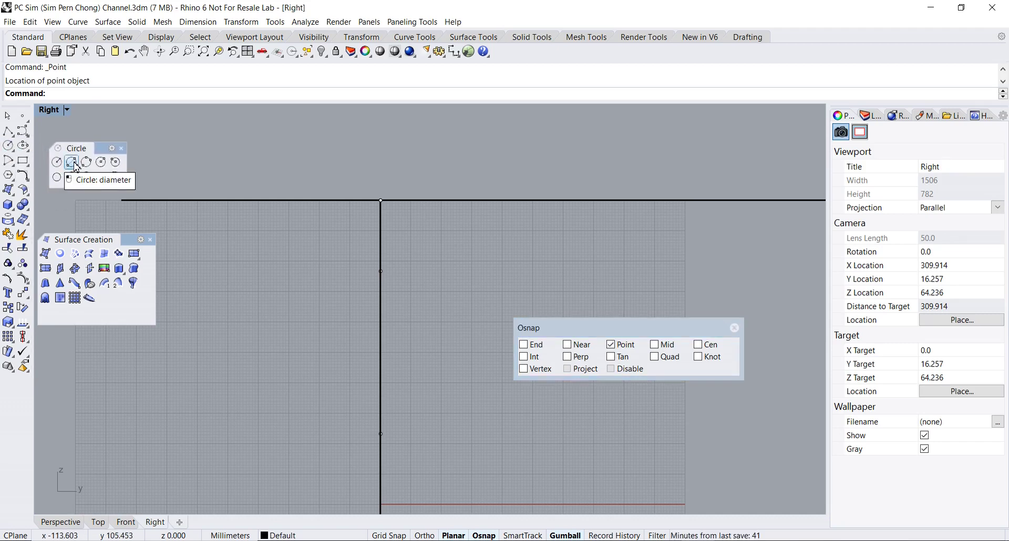
click(72, 162)
click(381, 271)
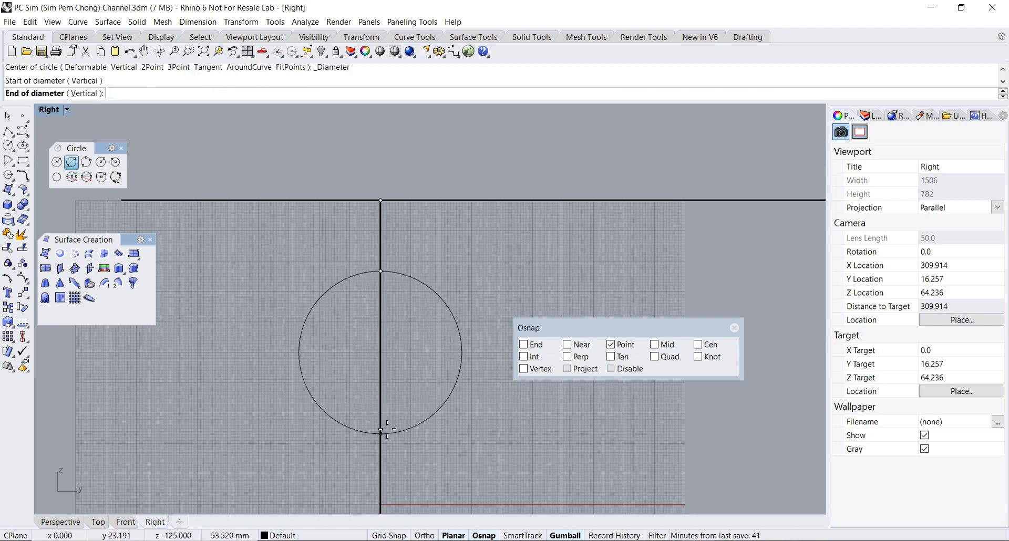
click(381, 432)
- Rebuild the nozzle-end circle with a point count of 12 and degree 3, deleting the input curve
double_click(50, 110)
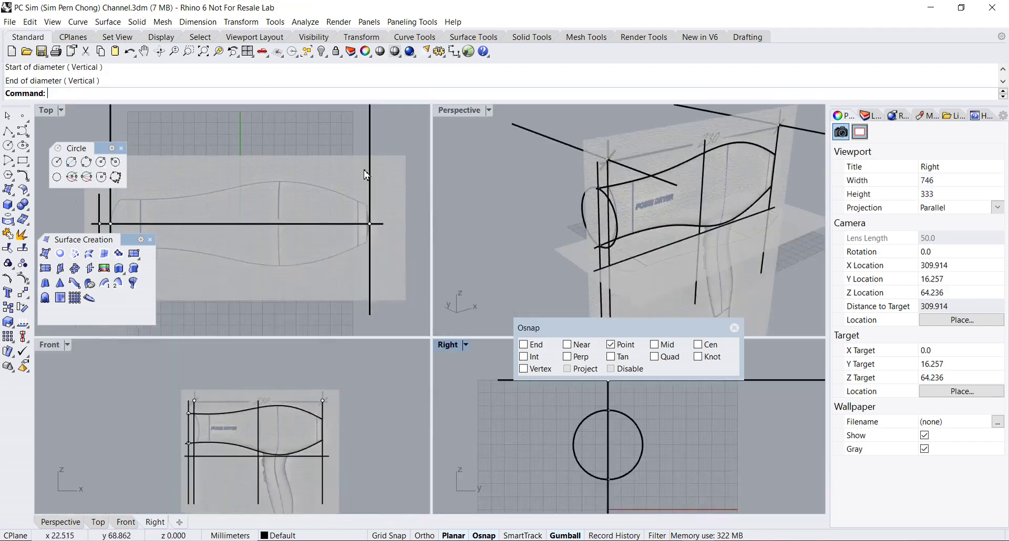
double_click(469, 112)
right_drag(446, 221, 445, 237)
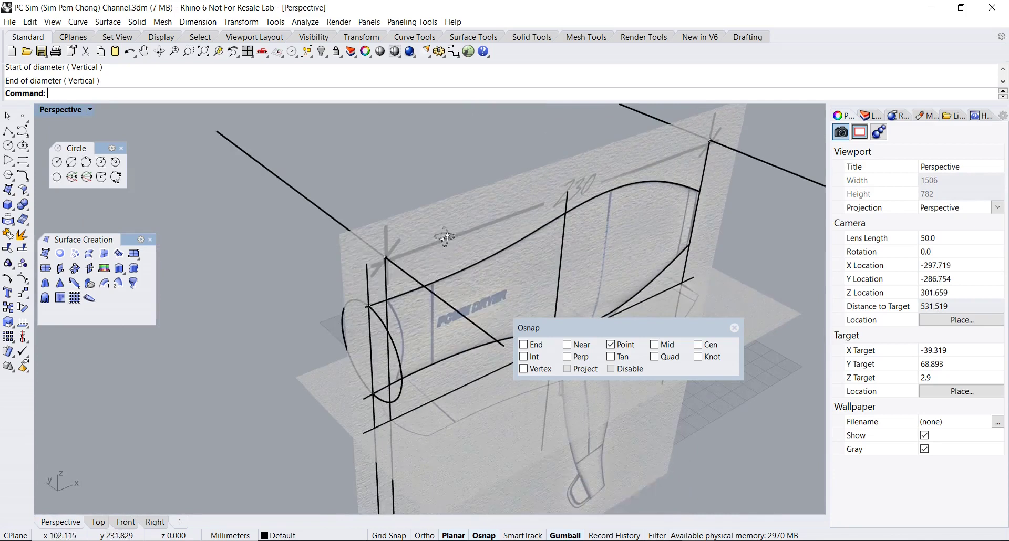
click(398, 351)
click(504, 378)
drag(551, 329, 674, 374)
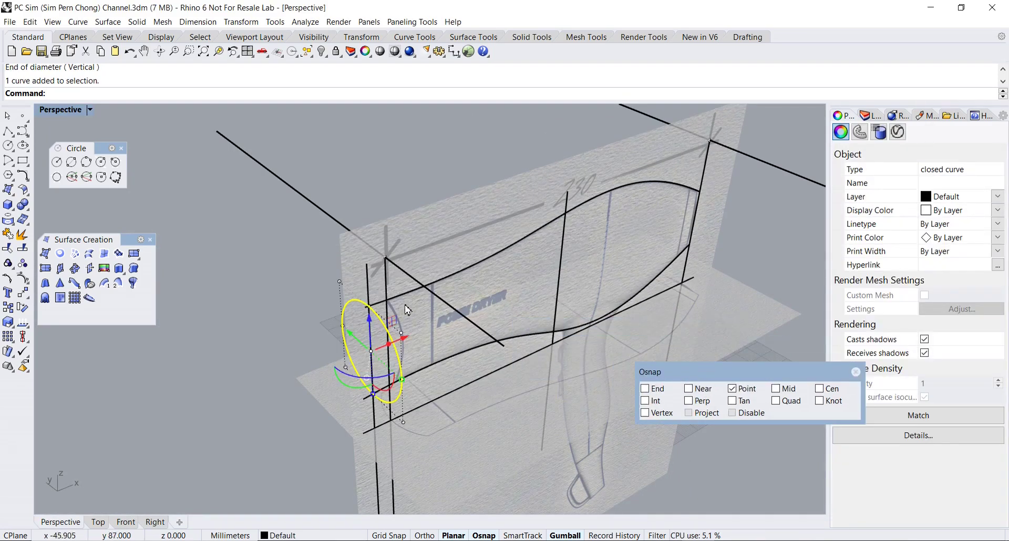
click(274, 246)
text(Rebuild)
key(Return)
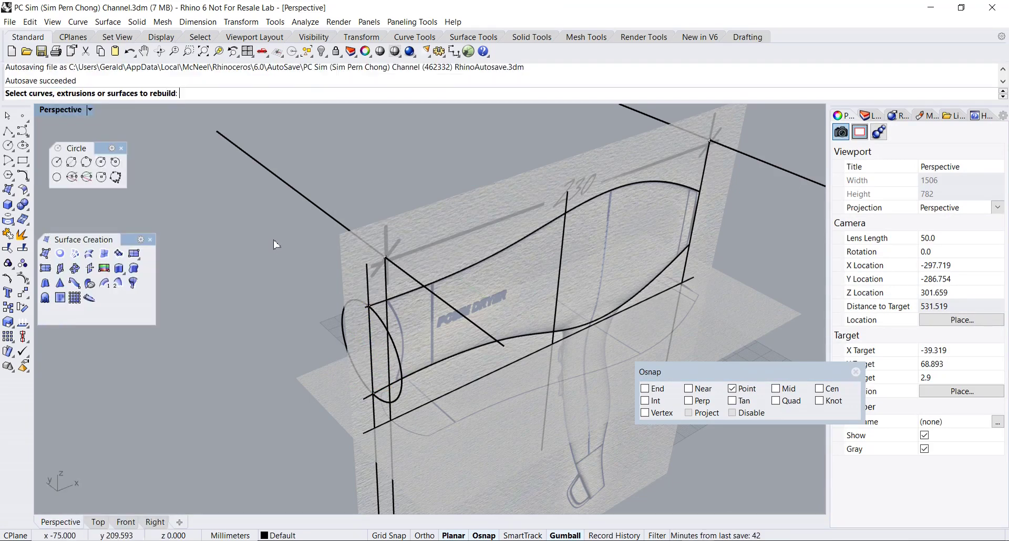
click(359, 376)
click(415, 395)
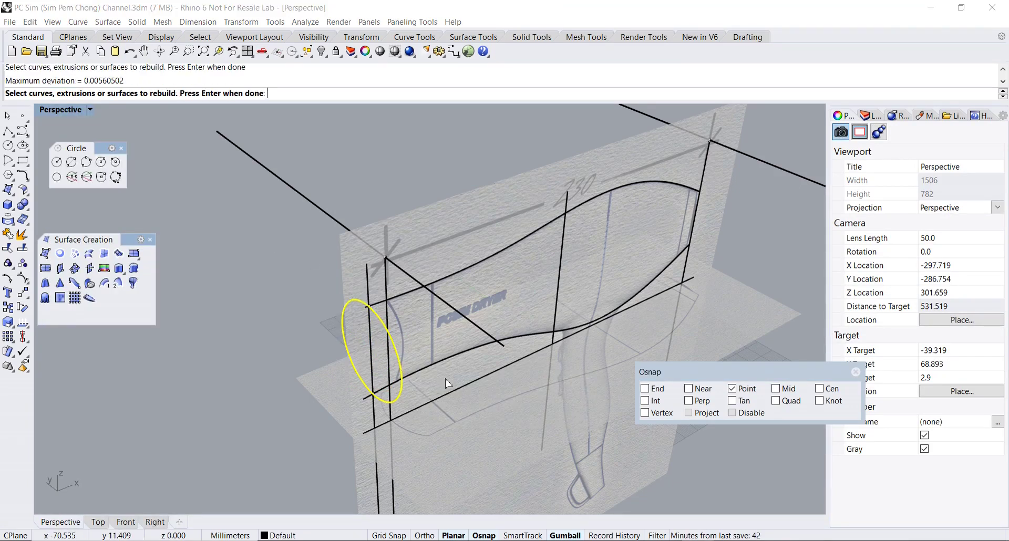
key(Return)
drag(789, 189, 774, 187)
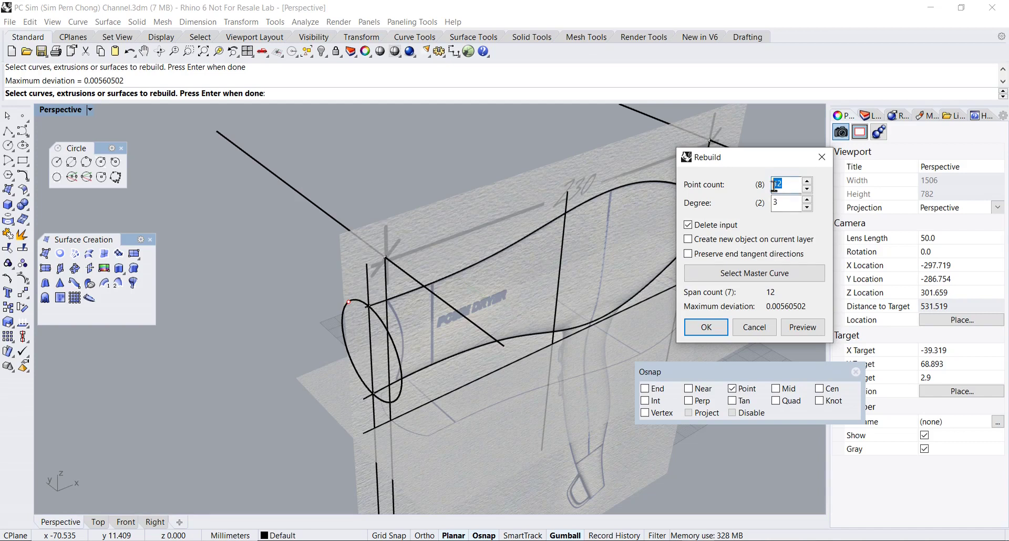
click(717, 326)
- Sweep the nozzle-end circle along the upper and lower body curves as two rails, without changing the cross sections
right_drag(641, 309, 608, 281)
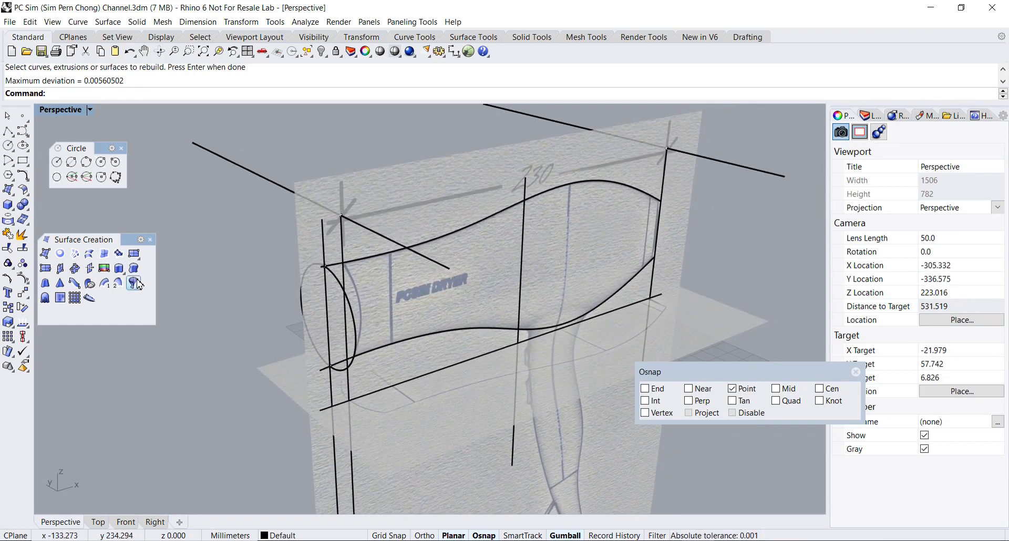
drag(135, 241, 167, 238)
right_drag(458, 345, 380, 311)
right_drag(401, 264, 190, 284)
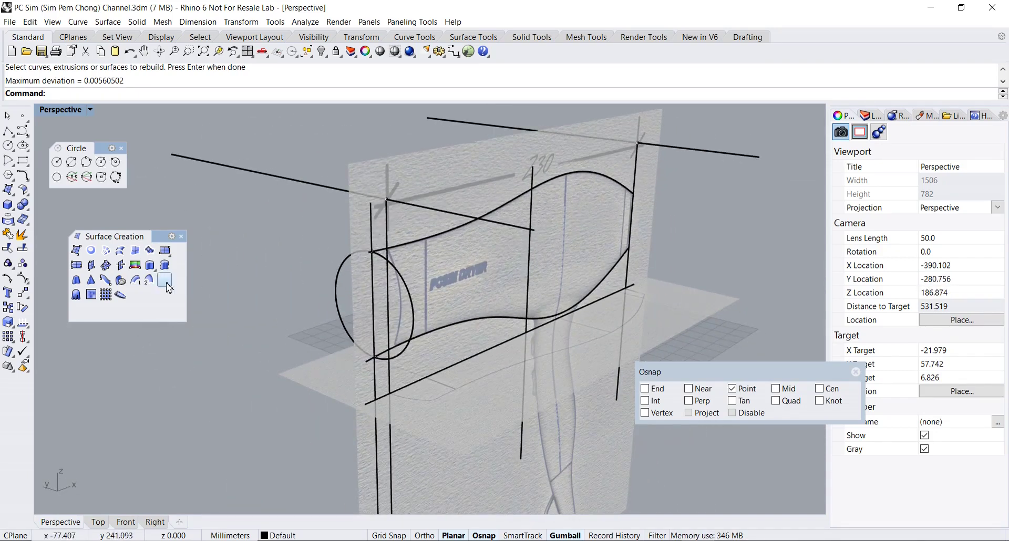
click(148, 282)
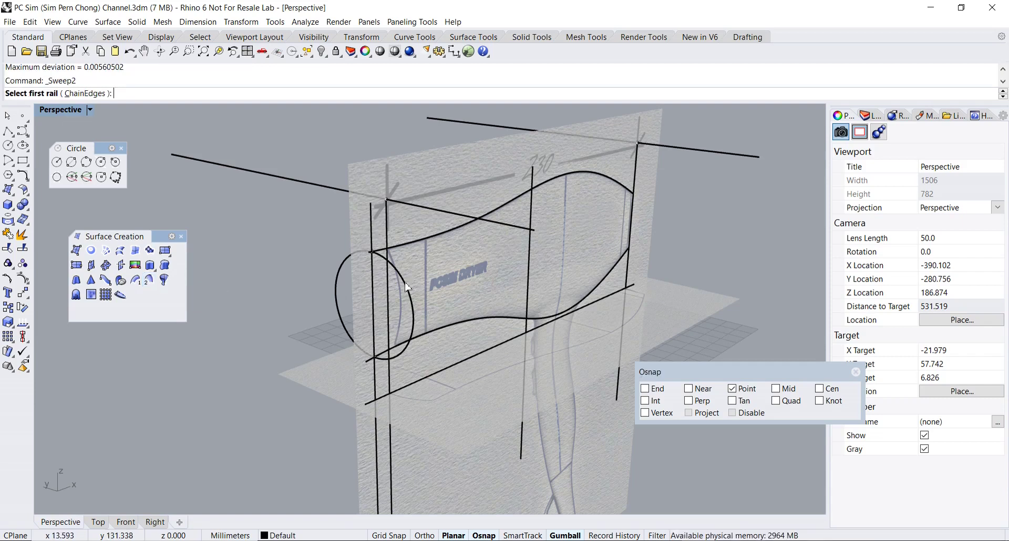
click(416, 255)
click(443, 333)
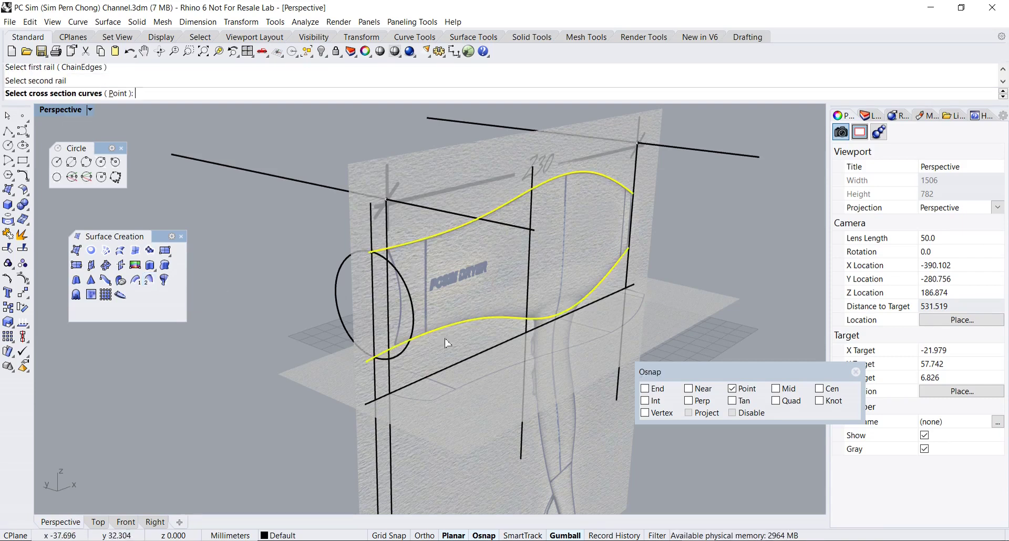
right_drag(444, 336, 390, 343)
right_drag(303, 323, 224, 286)
click(221, 285)
key(Return)
key(Return)
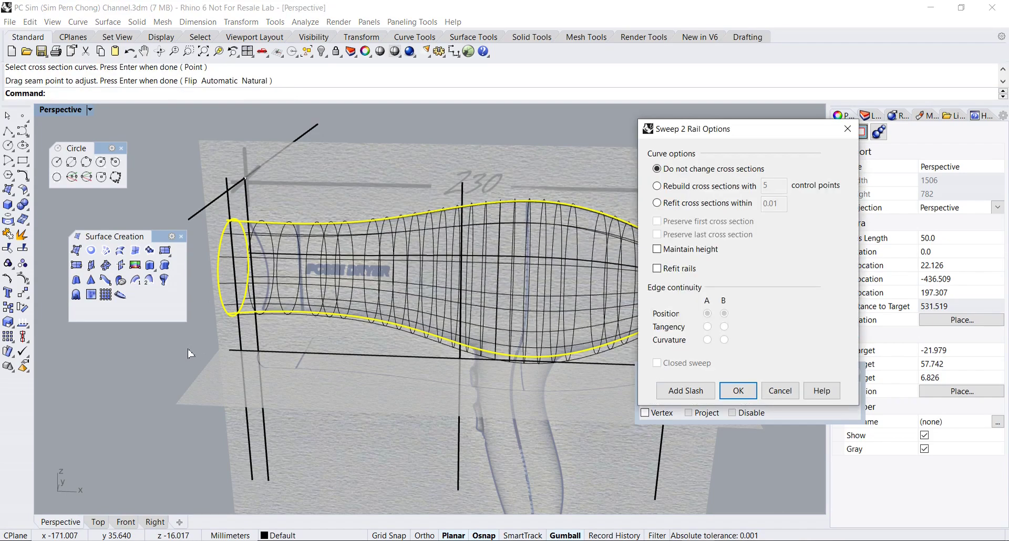
right_drag(280, 353, 439, 314)
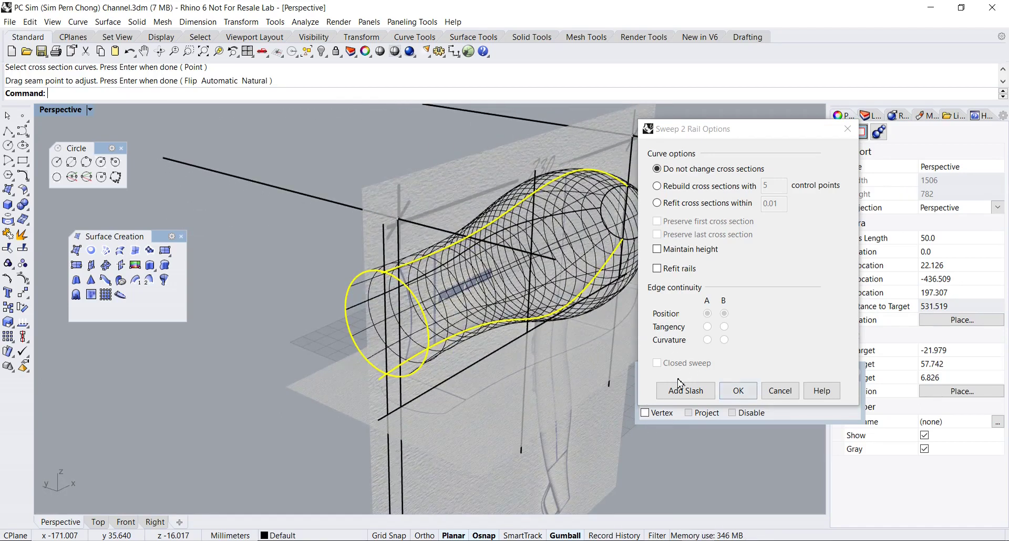
right_drag(535, 354, 572, 354)
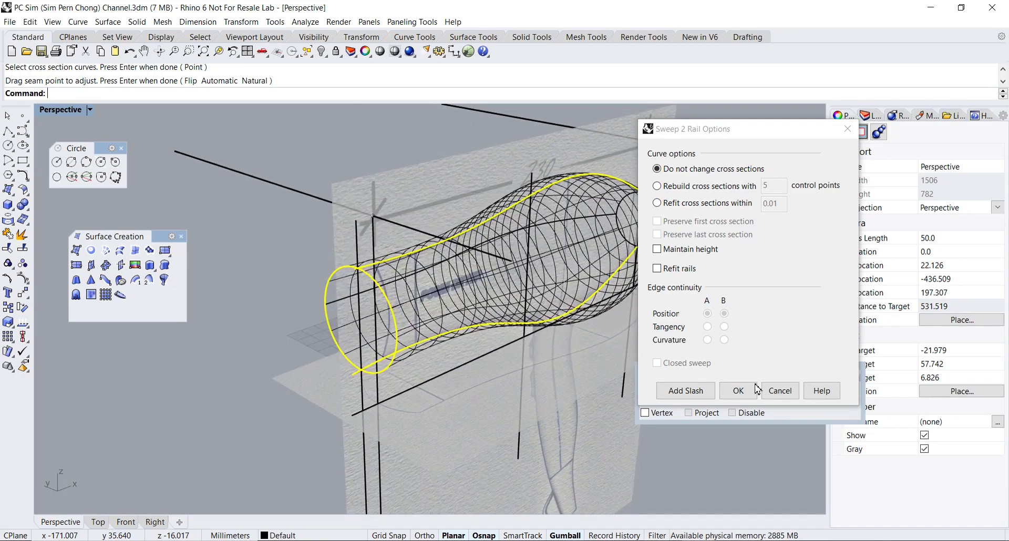
click(737, 392)
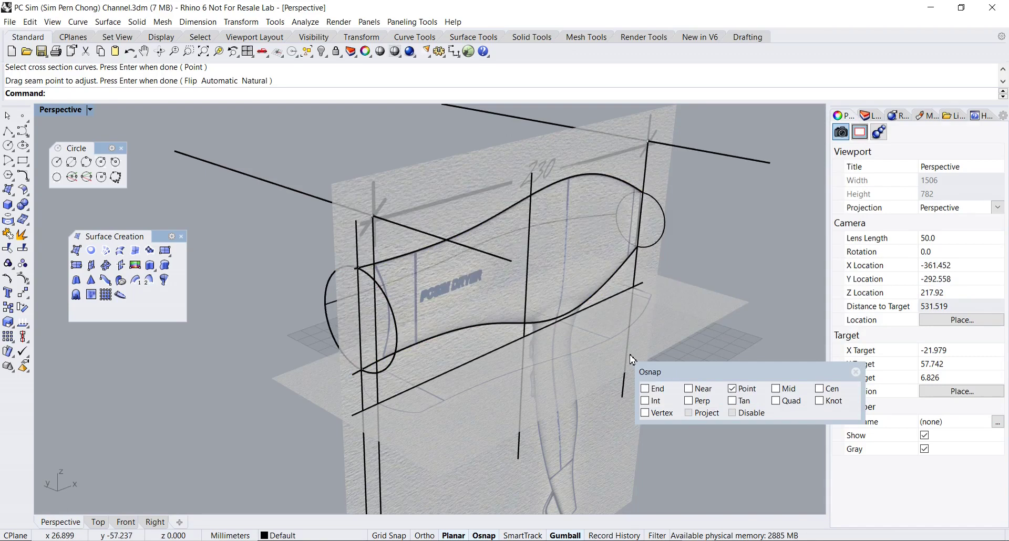
- Set the Perspective view to Shaded and hide the isocurves of the swept body surface
click(58, 117)
click(63, 150)
right_drag(217, 237, 326, 249)
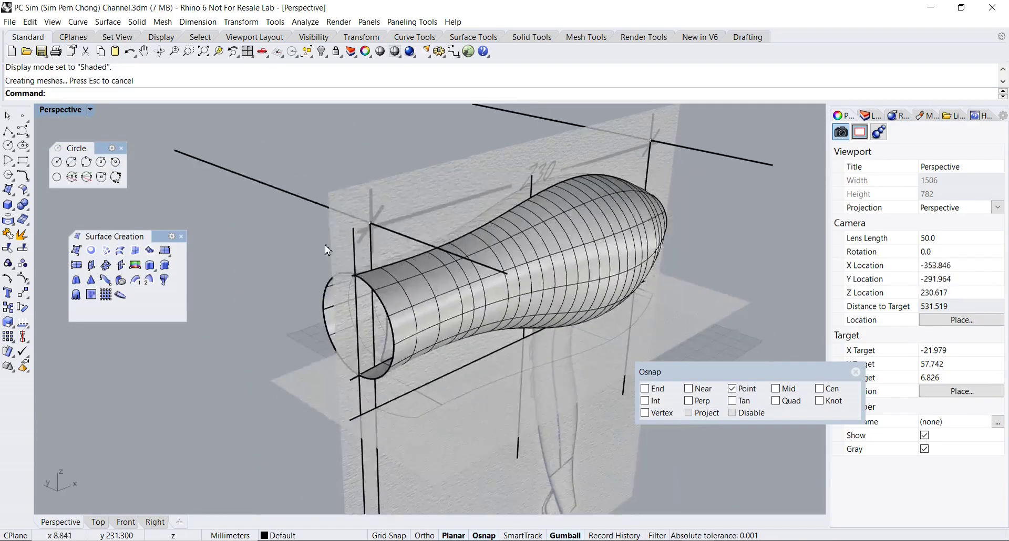
click(586, 271)
click(926, 417)
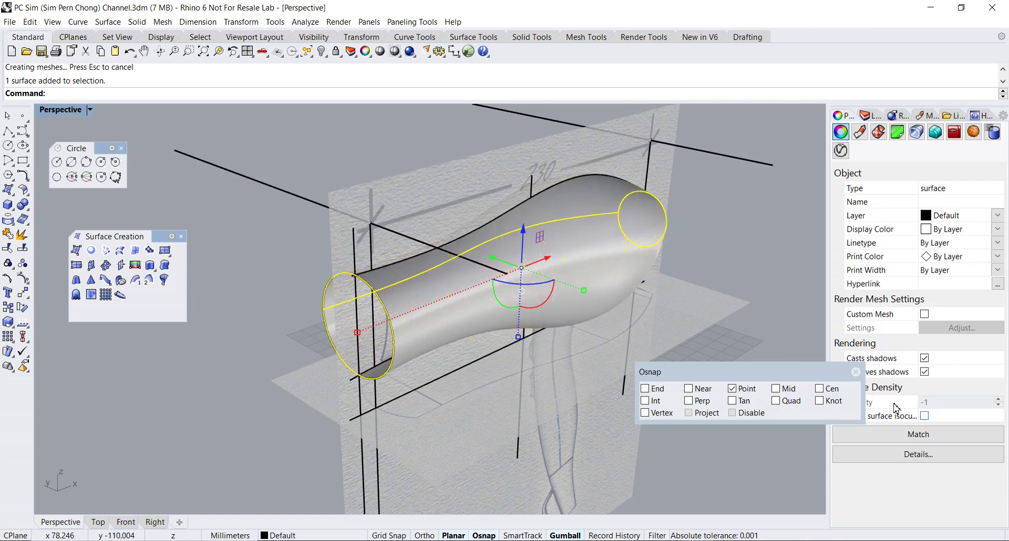
- Deselect the swept body surface and compare its outline with the reference picture in the Front view
right_drag(575, 300, 458, 255)
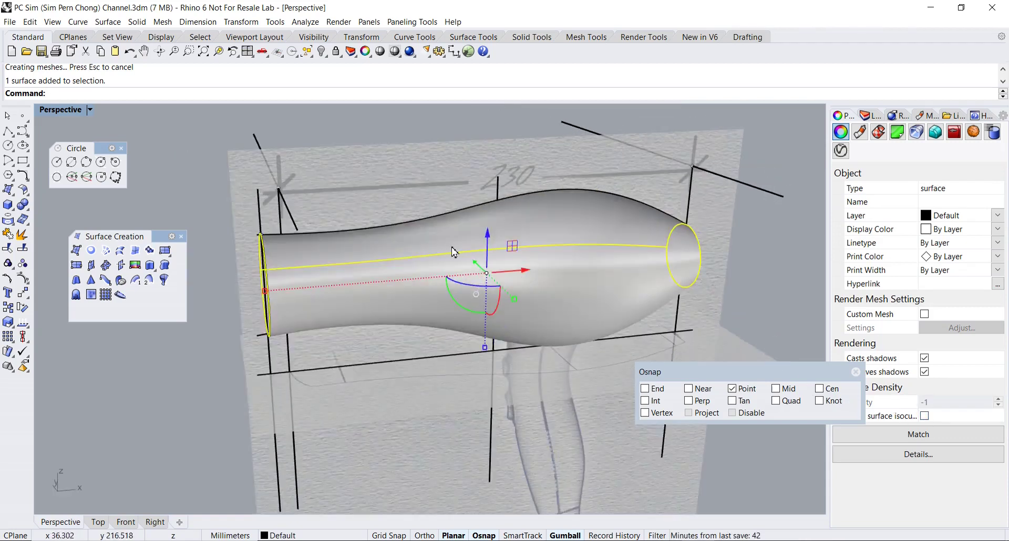
key(Escape)
right_drag(322, 239, 252, 211)
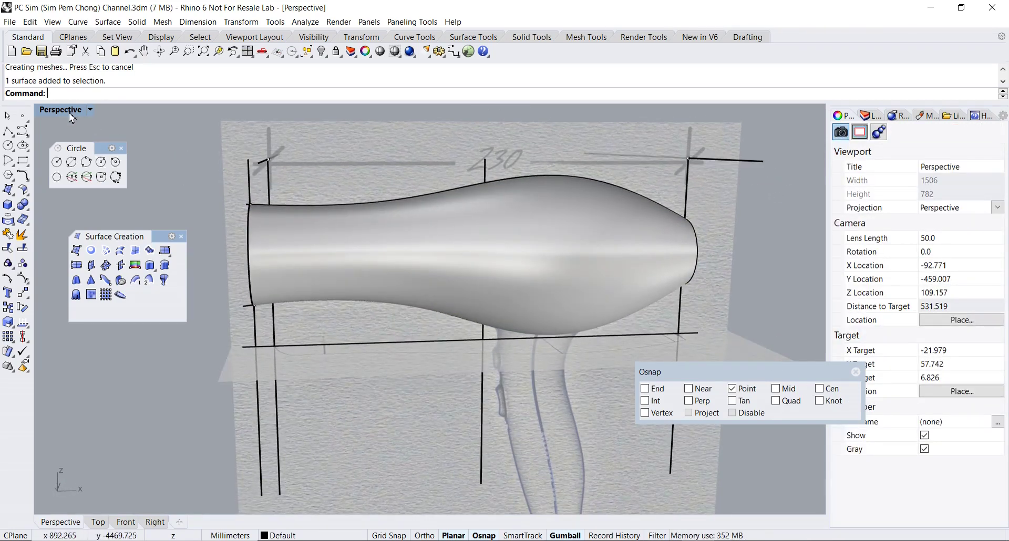
double_click(69, 112)
double_click(49, 344)
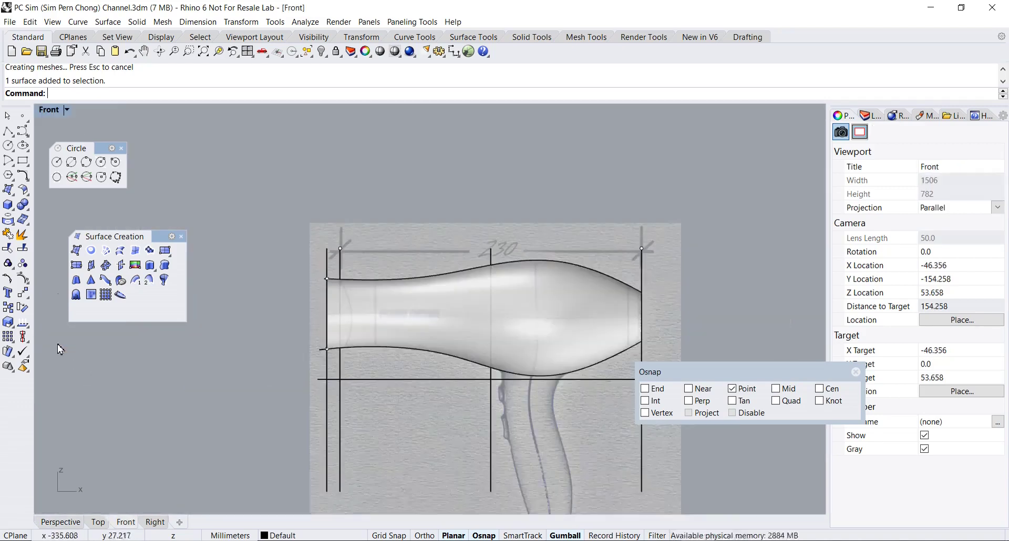
scroll(376, 296, up, 3)
right_drag(280, 318, 279, 317)
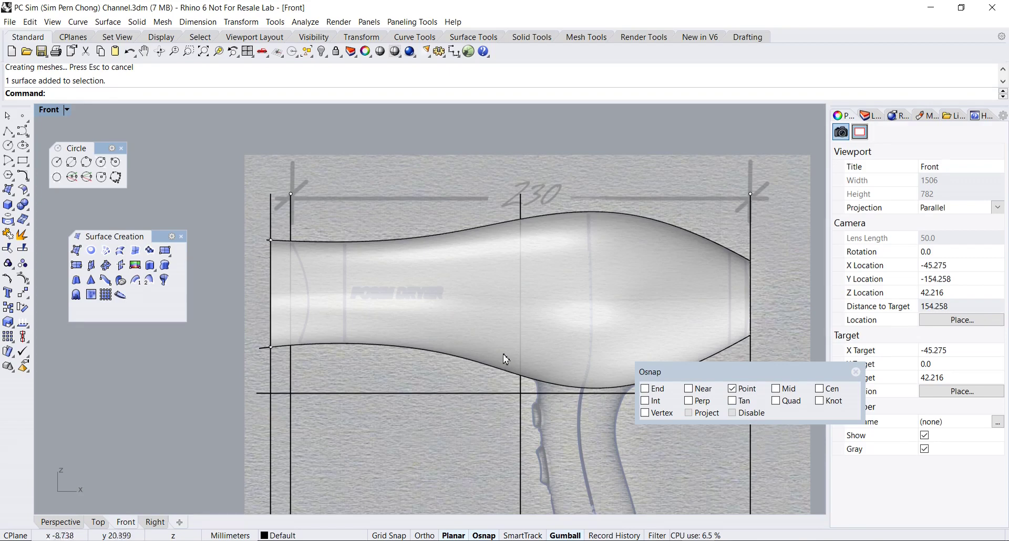
right_drag(403, 329, 400, 288)
right_drag(582, 272, 609, 264)
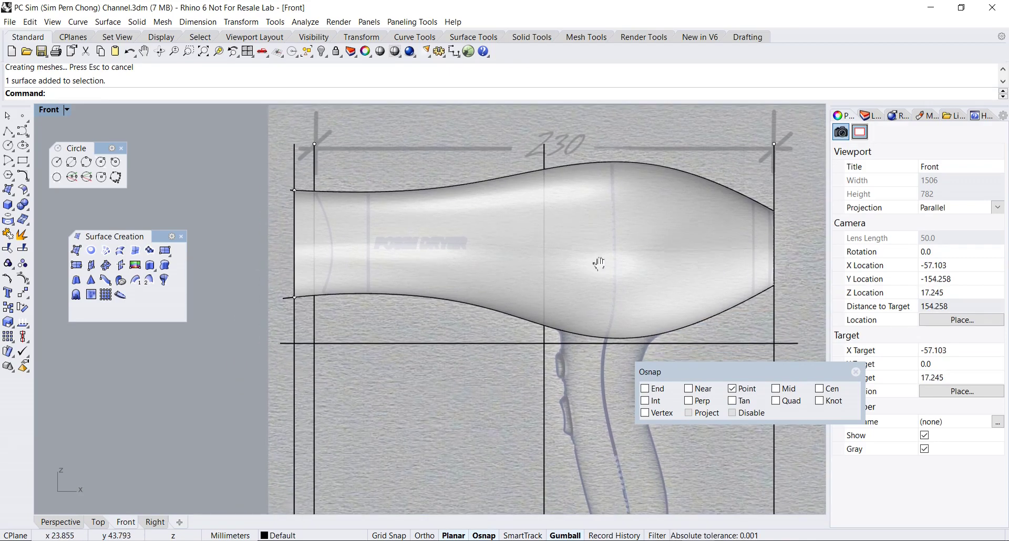
- Examine the curved opening line at the nozzle end of the reference against the body surface in the Front view
scroll(407, 263, down, 2)
right_drag(423, 272, 501, 343)
scroll(418, 308, up, 4)
scroll(420, 313, up, 1)
scroll(425, 304, down, 1)
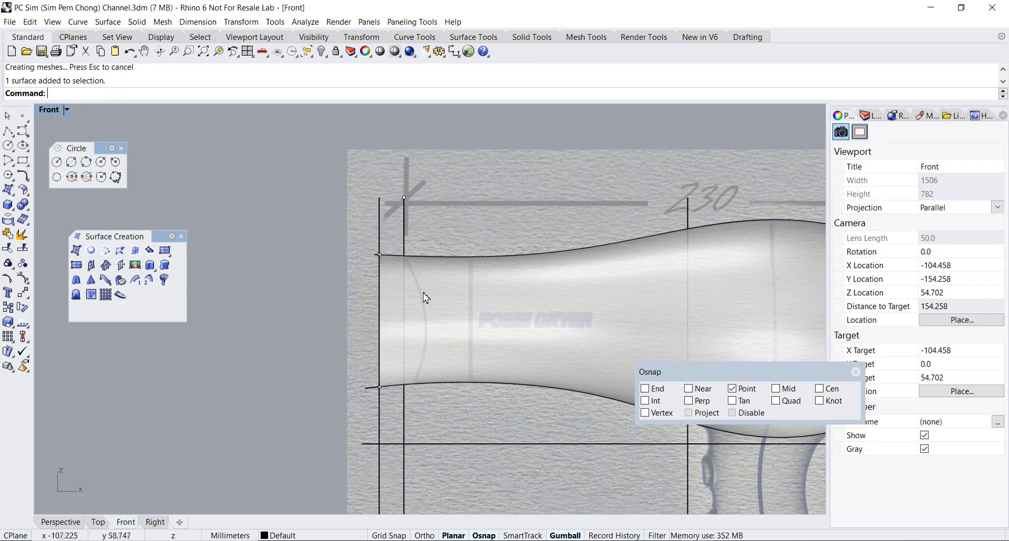
right_drag(420, 362, 398, 332)
scroll(384, 257, up, 2)
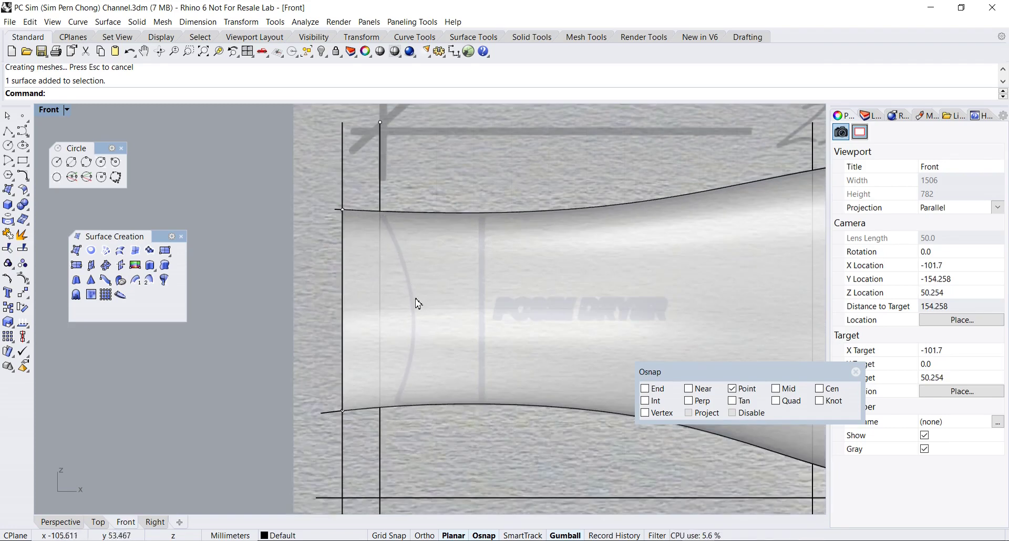
scroll(416, 304, down, 2)
right_drag(417, 304, 376, 307)
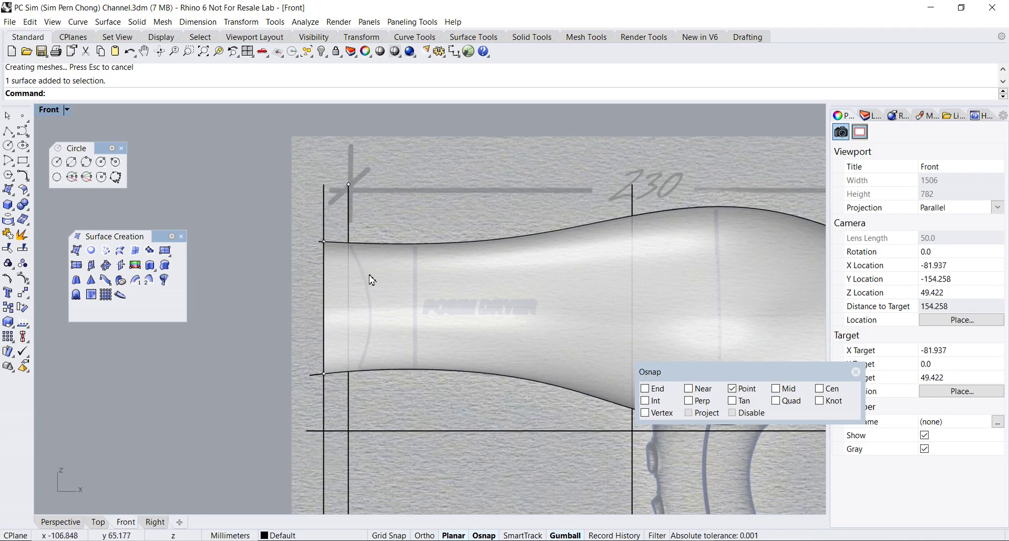
scroll(494, 322, down, 4)
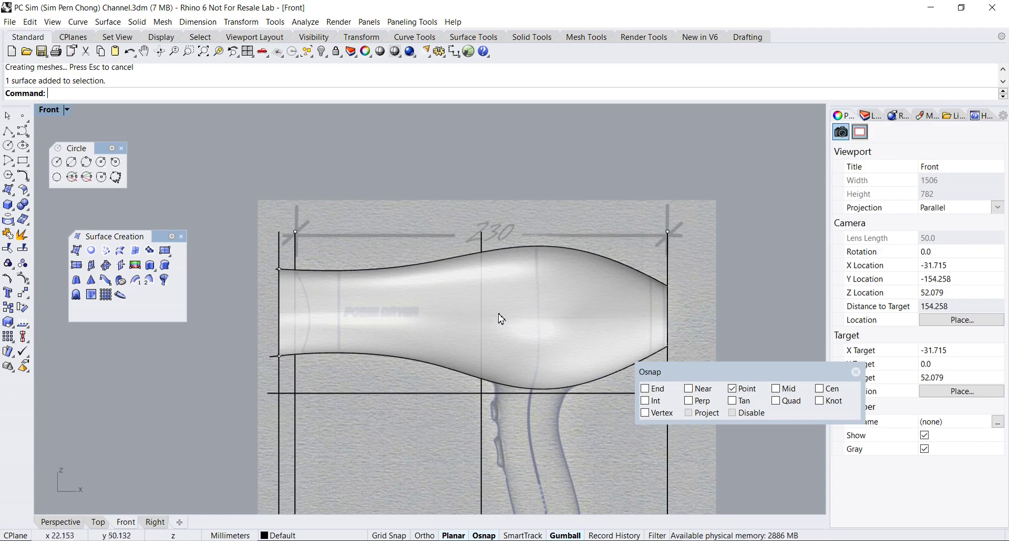
right_drag(540, 310, 489, 276)
scroll(541, 311, up, 4)
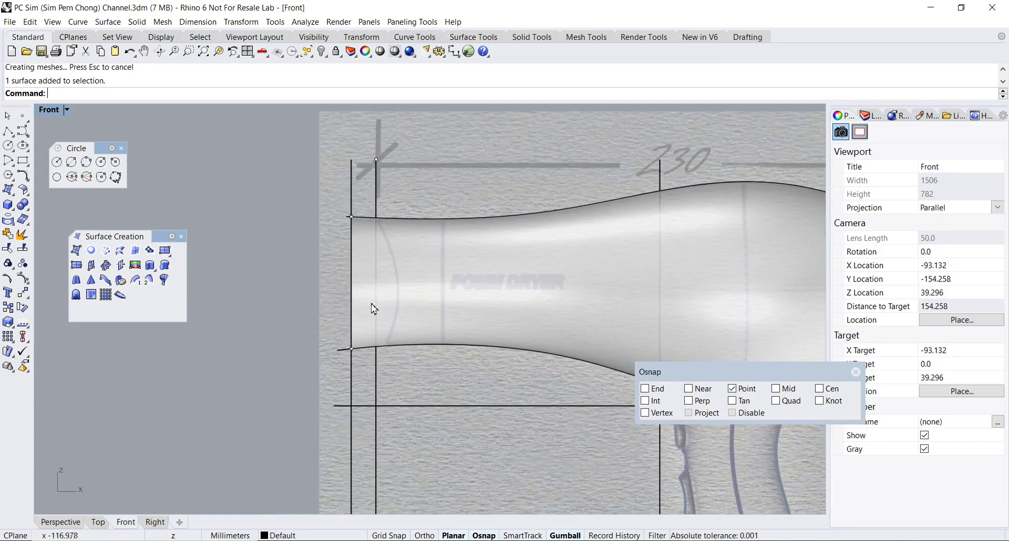
scroll(394, 285, down, 2)
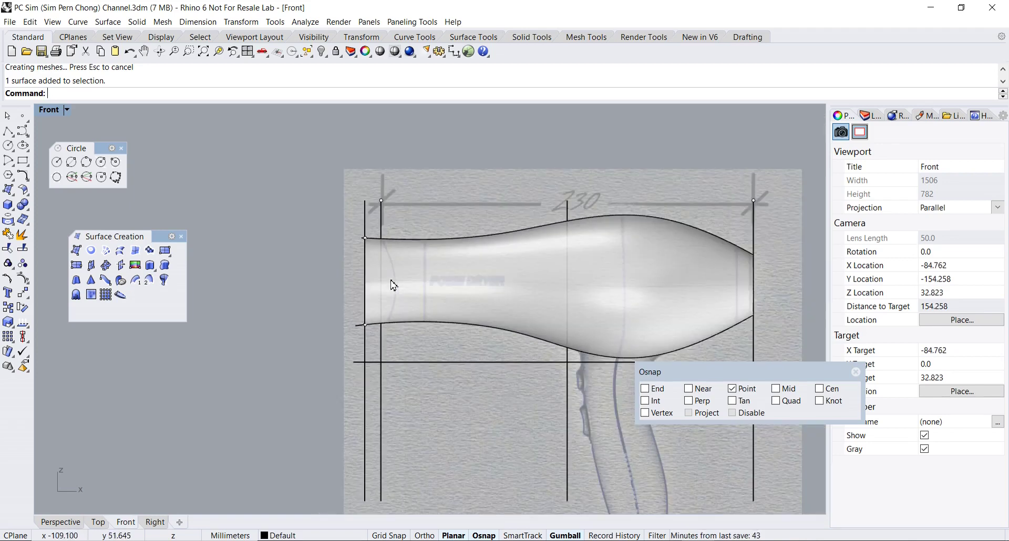
scroll(374, 317, up, 3)
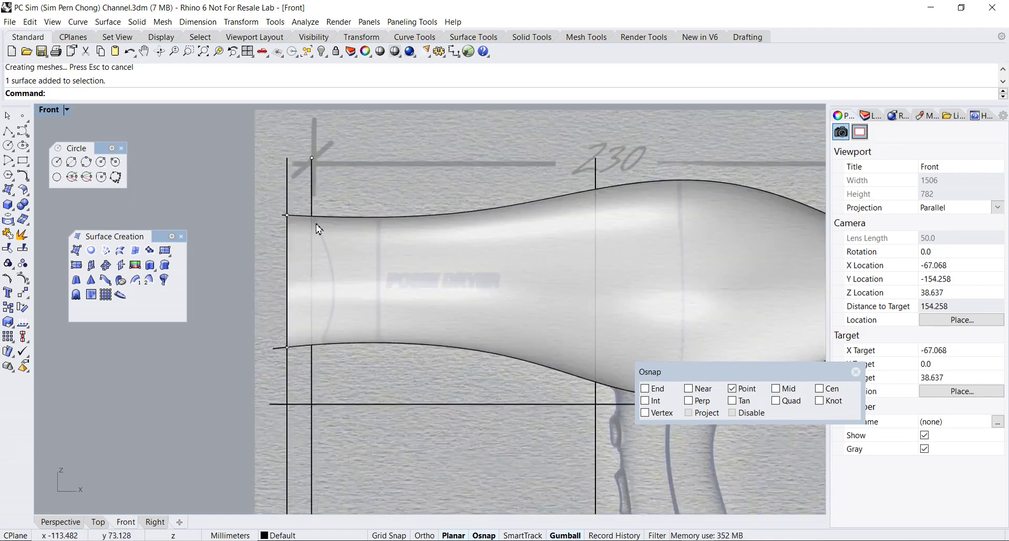
scroll(329, 261, down, 2)
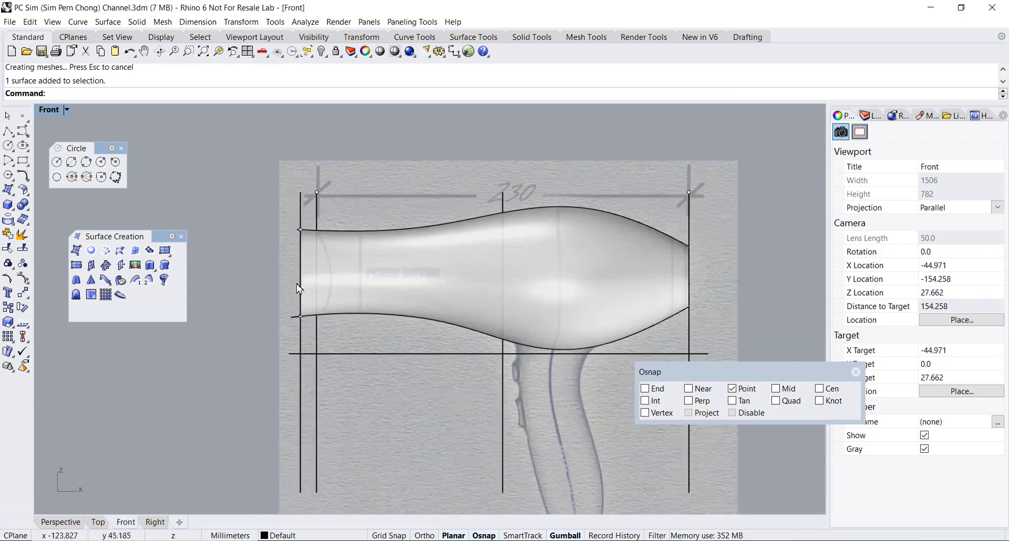
scroll(424, 286, up, 2)
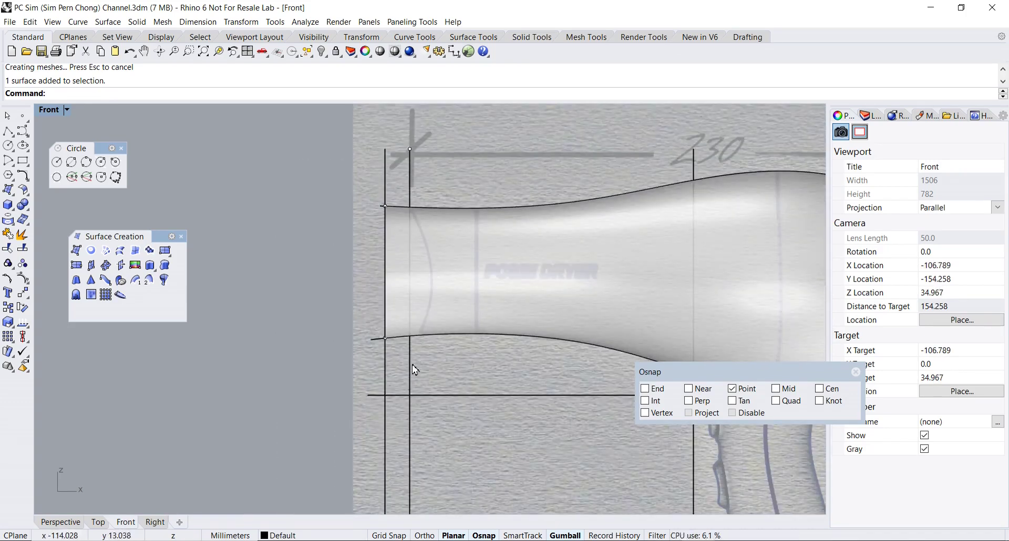
right_drag(388, 278, 347, 281)
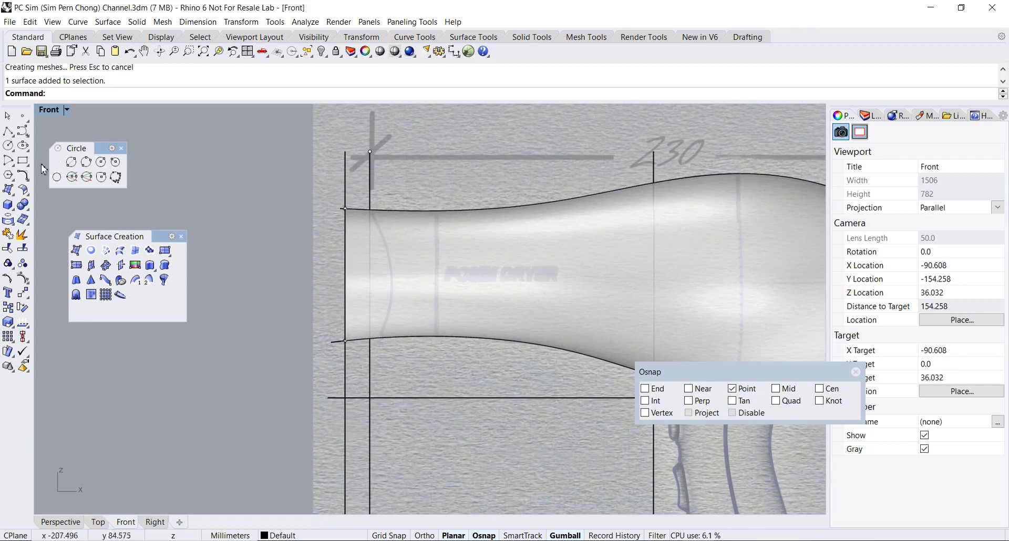
- Draw a degree-3 control point curve with five points along the curved nozzle line, extending past the upper and lower body edges
click(22, 131)
scroll(339, 184, up, 2)
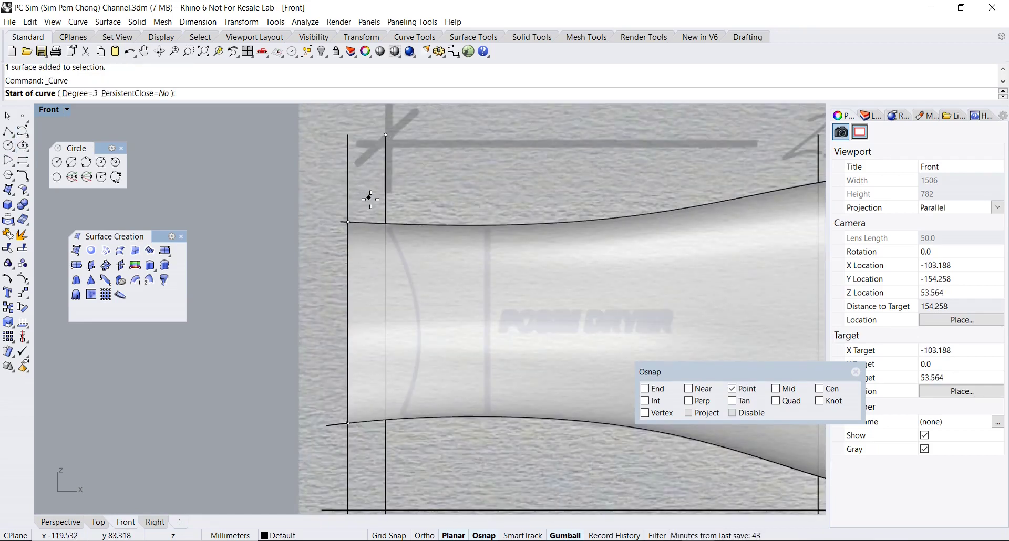
scroll(362, 198, down, 2)
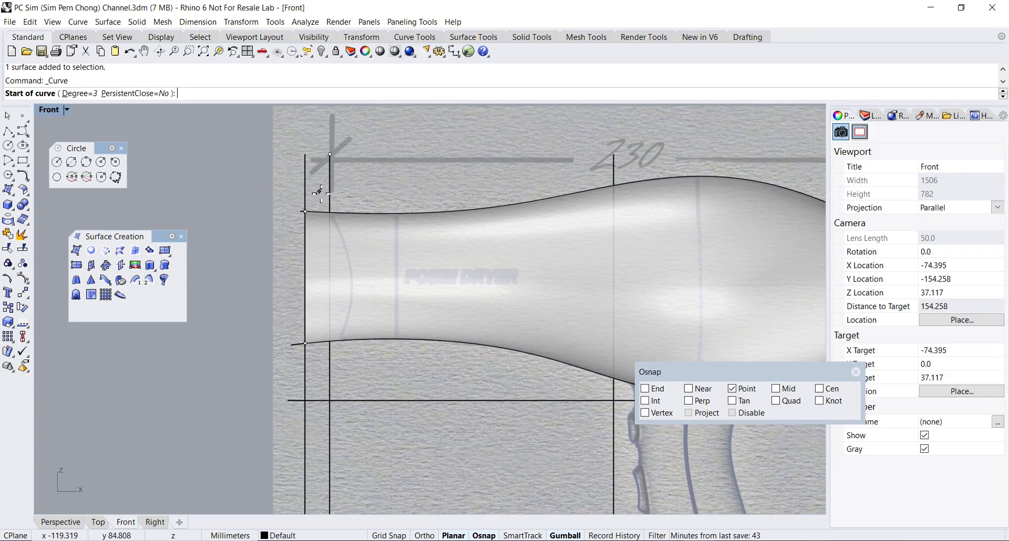
scroll(321, 192, down, 2)
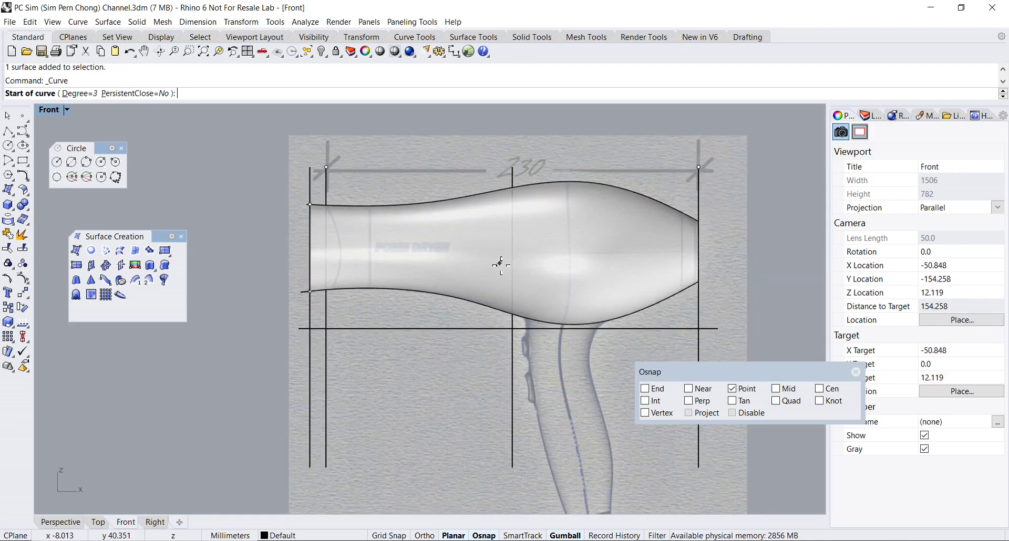
right_drag(501, 266, 522, 276)
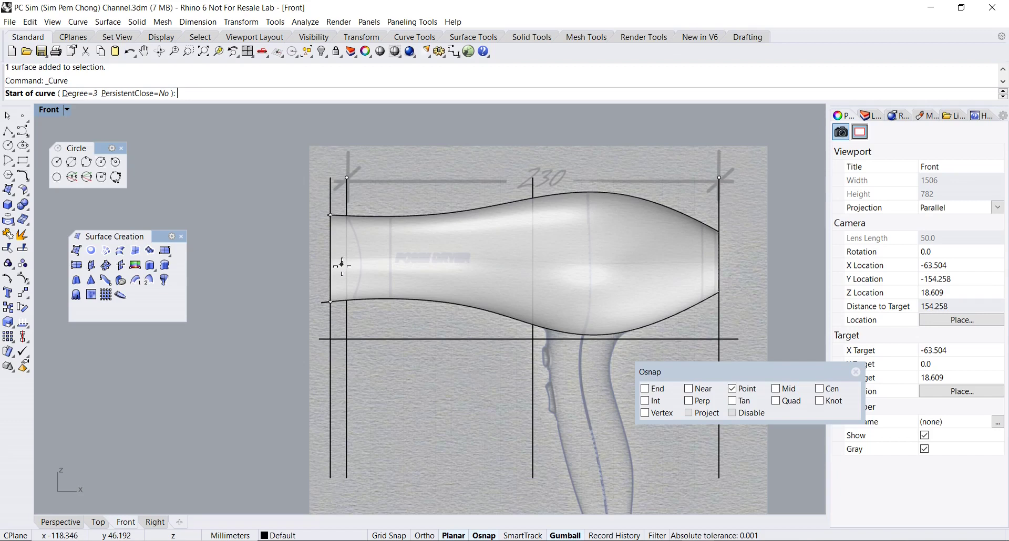
scroll(352, 265, up, 4)
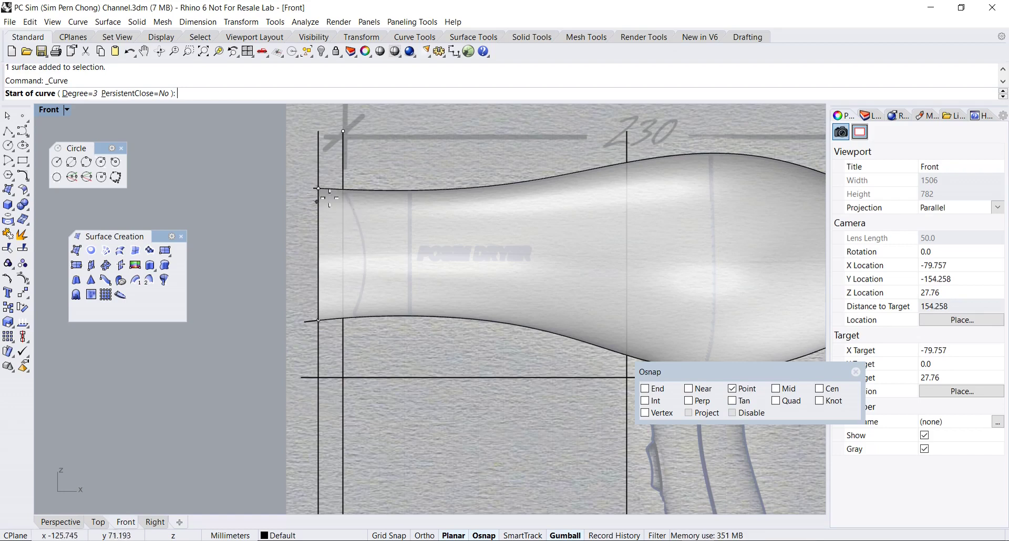
scroll(349, 226, down, 2)
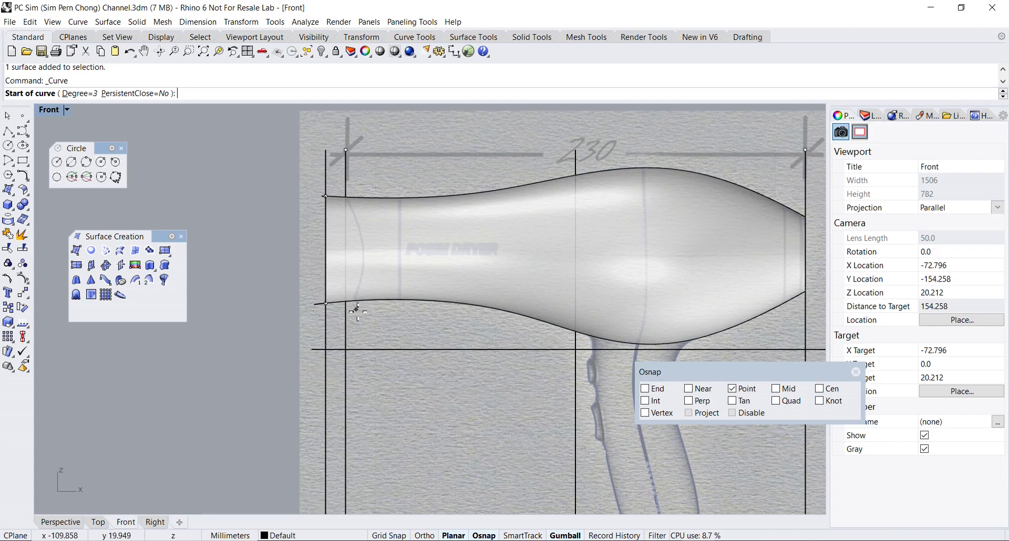
scroll(366, 234, up, 2)
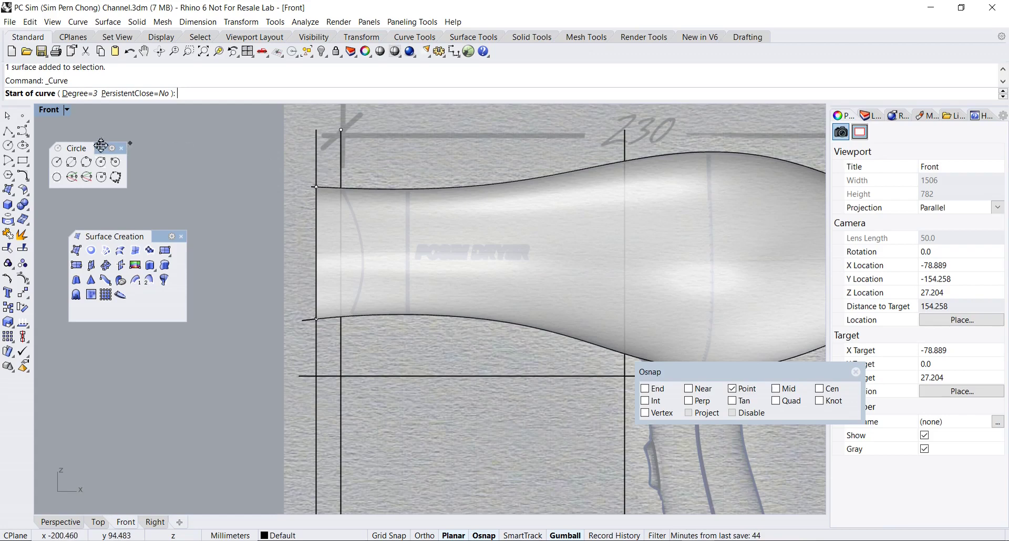
click(329, 169)
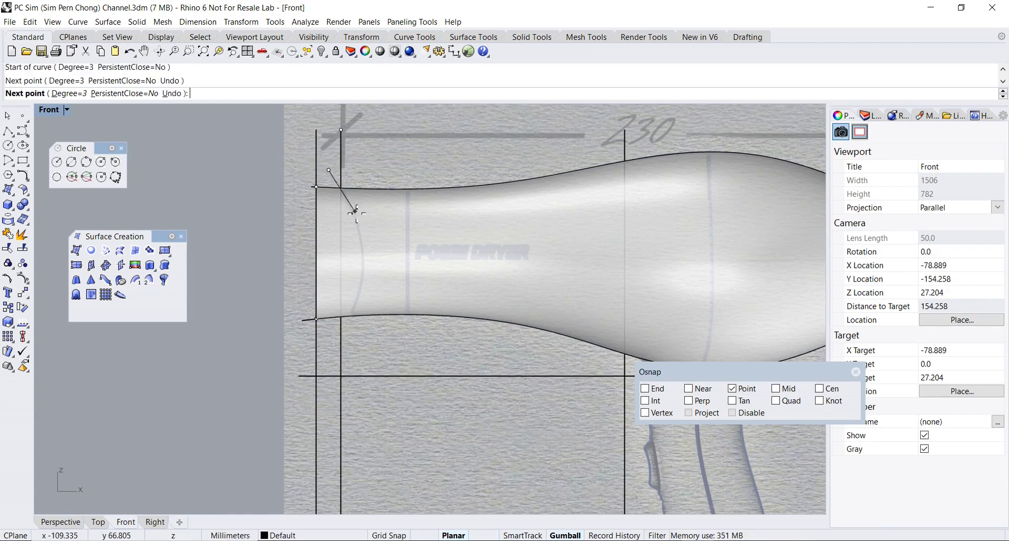
click(355, 211)
click(364, 254)
click(359, 302)
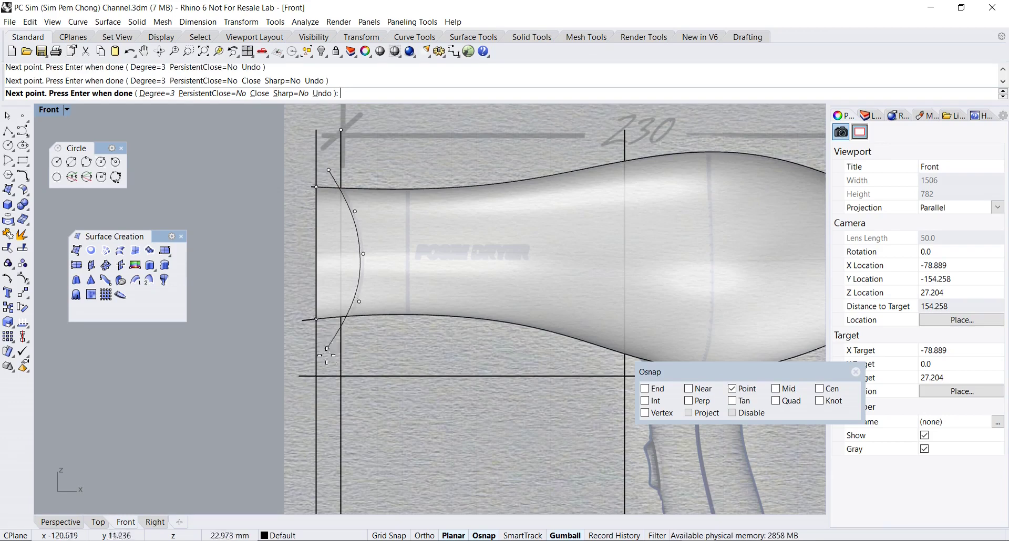
click(326, 362)
key(Return)
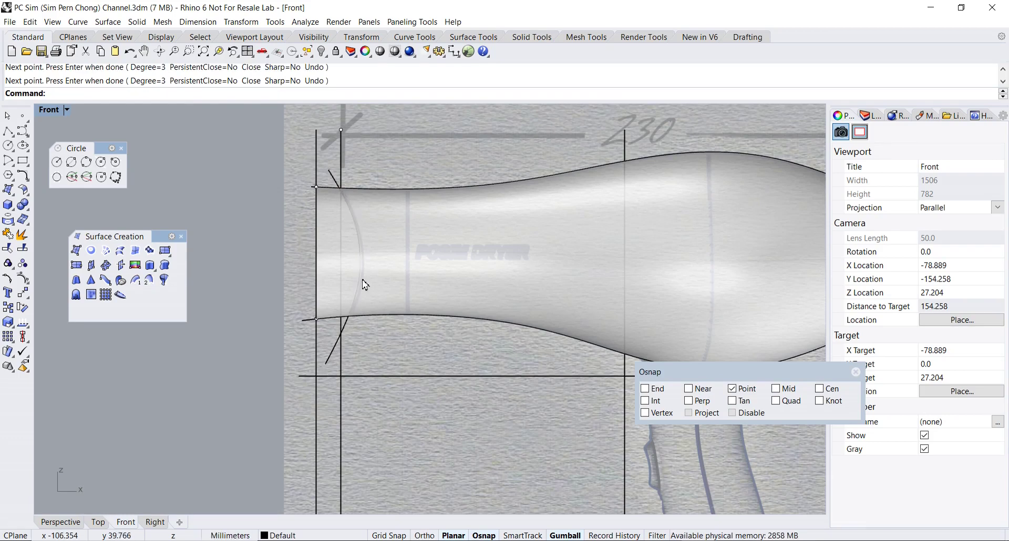
- Turn on the control points of the nozzle curve and hide the swept body surface
click(364, 284)
click(23, 279)
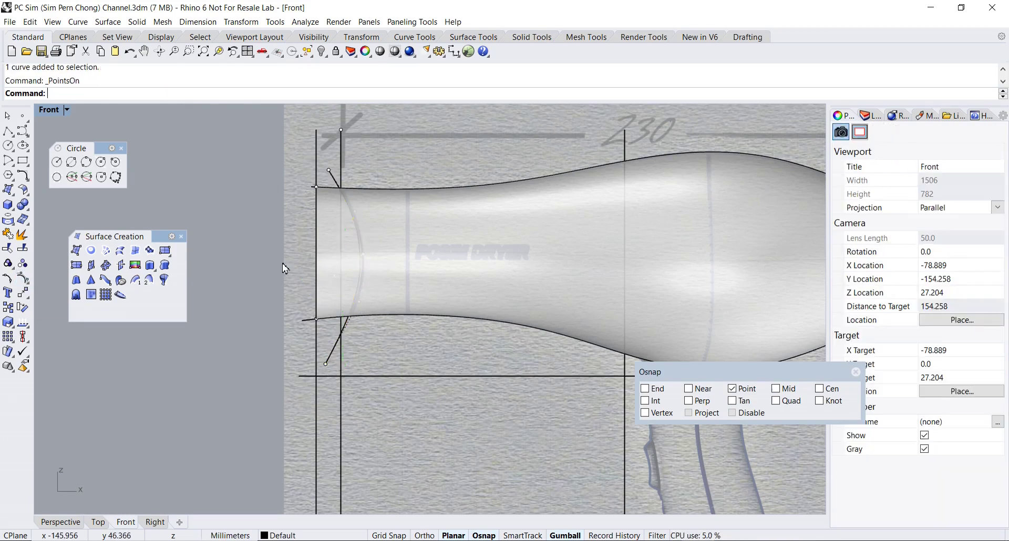
click(445, 231)
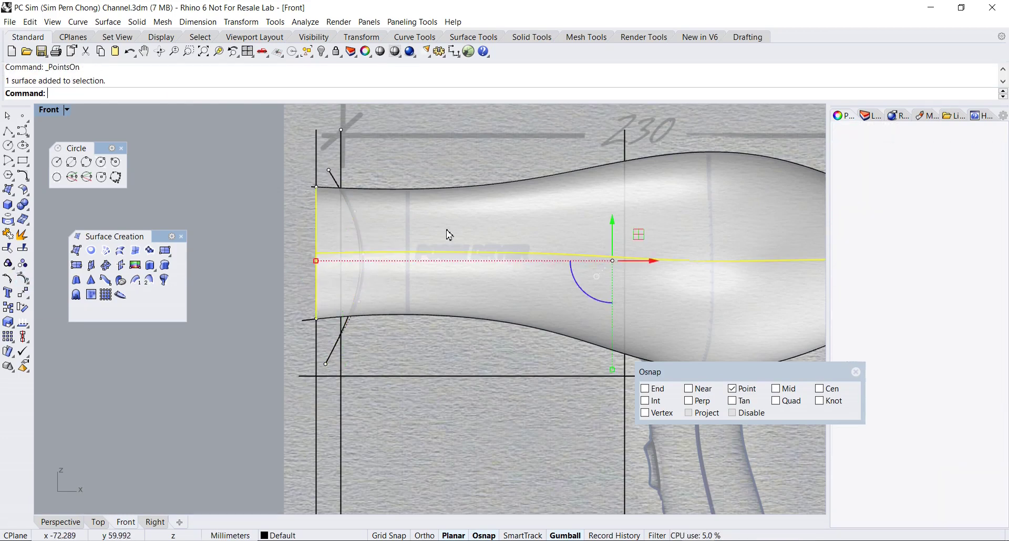
click(322, 53)
- Move the three middle control points of the nozzle curve slightly toward the body to match the sketched line
click(356, 212)
drag(395, 213, 399, 212)
click(364, 255)
drag(394, 255, 397, 255)
click(360, 303)
drag(395, 302, 399, 301)
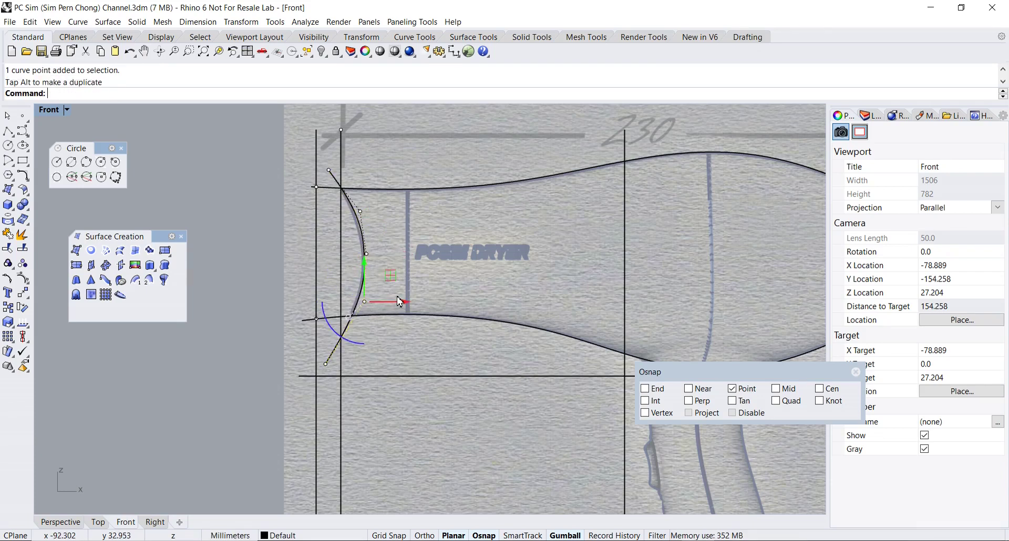
- Delete the nozzle curve's second control point from the top and move the middle one further toward the body to restore the bulge
click(360, 212)
key(Delete)
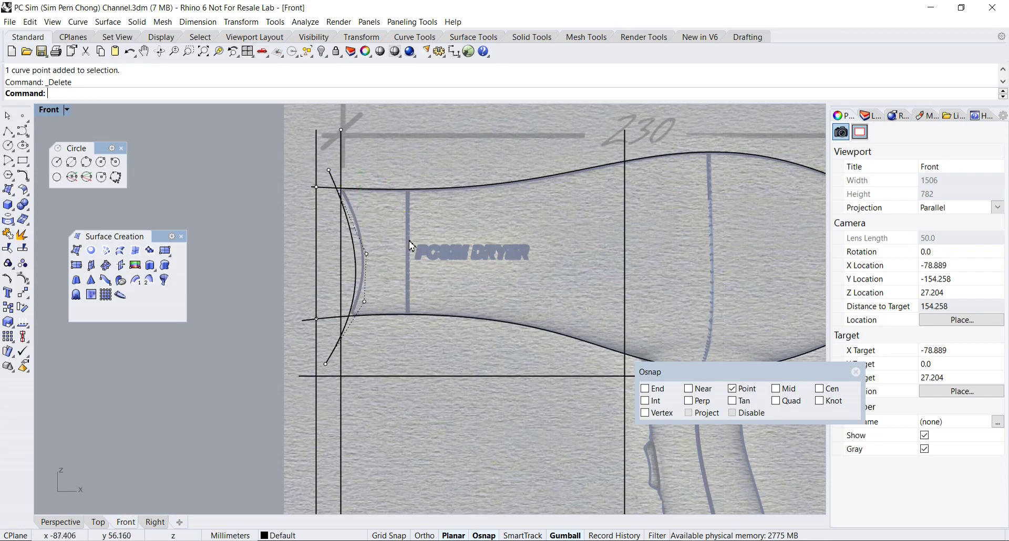
click(366, 255)
drag(406, 254, 422, 256)
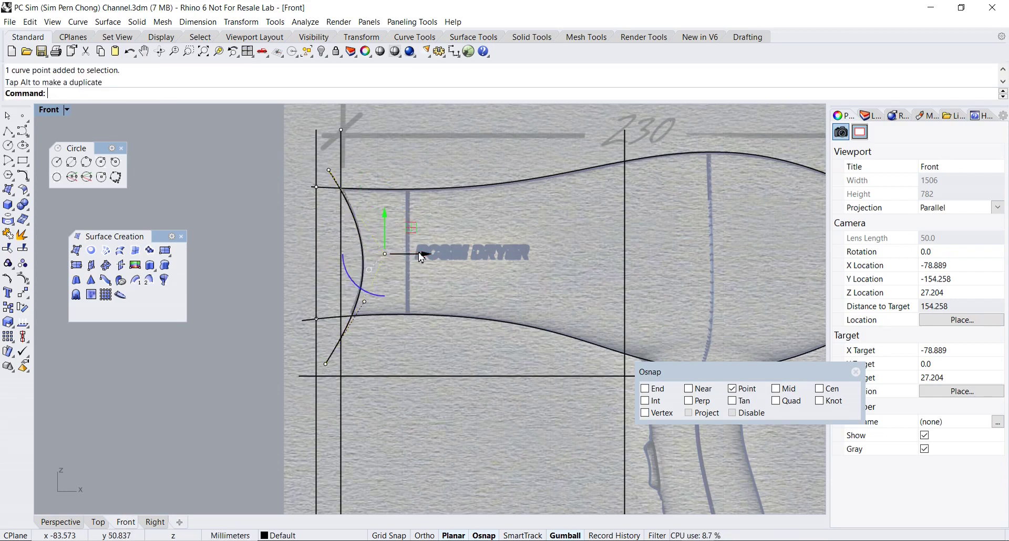
- Fine-tune the nozzle curve's end points, shifting the upper one slightly toward the body and the lower one away from it
click(329, 170)
drag(341, 171, 343, 171)
click(326, 364)
drag(361, 365, 361, 366)
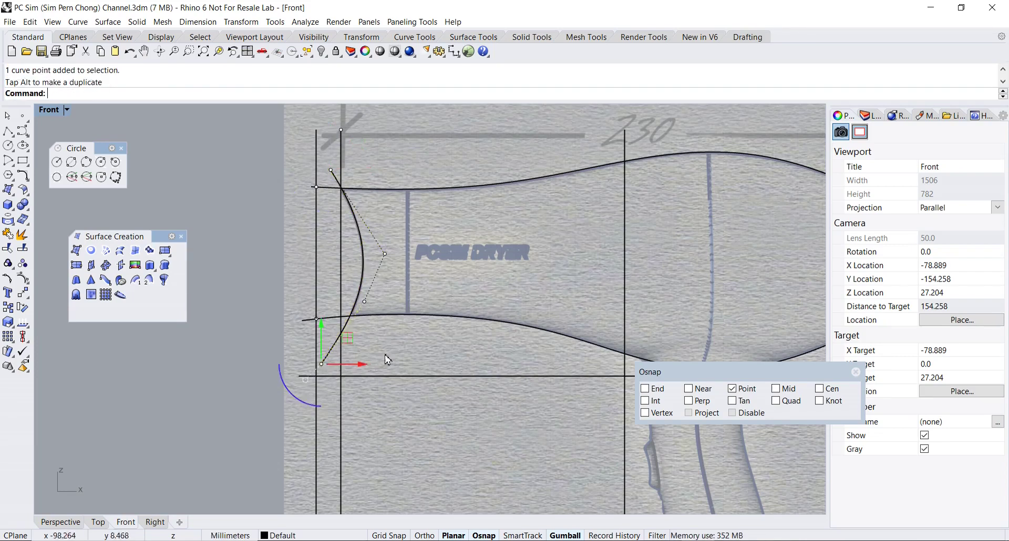
click(332, 172)
drag(362, 171, 365, 175)
key(Escape)
- Extrude the nozzle curve straight to both sides as an open surface wider than the nozzle-end circle, working in the Perspective view
click(334, 183)
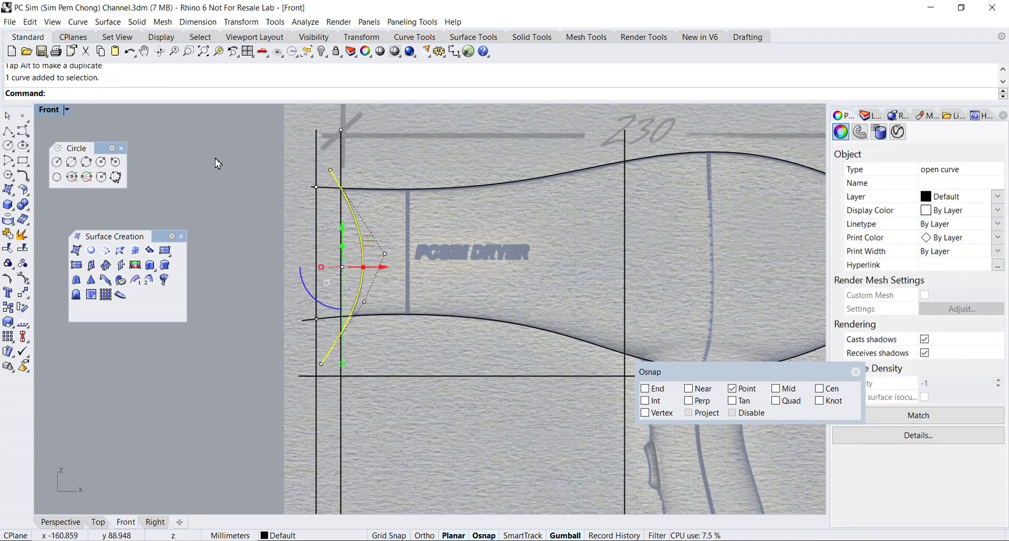
double_click(53, 110)
double_click(459, 110)
right_drag(440, 167, 521, 190)
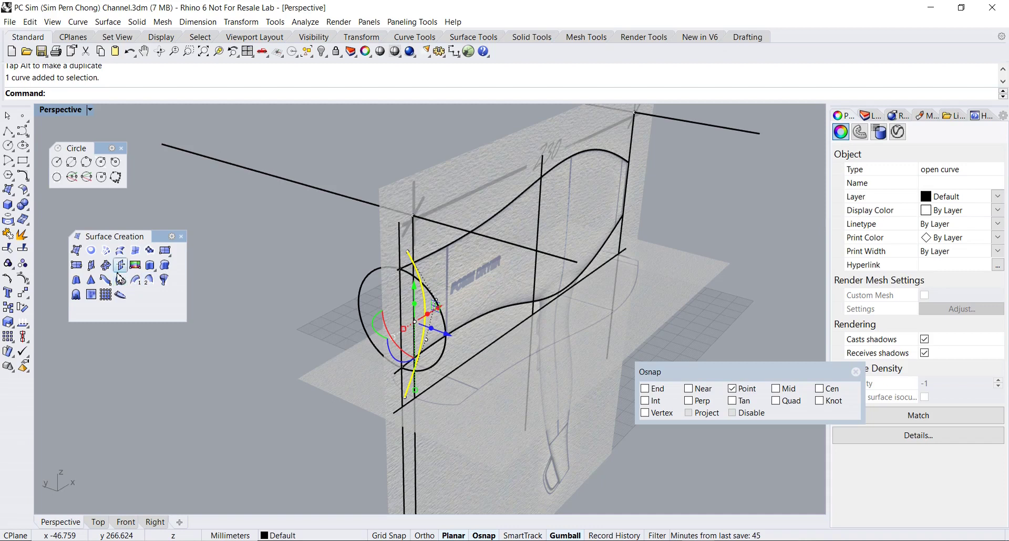
click(149, 265)
click(321, 324)
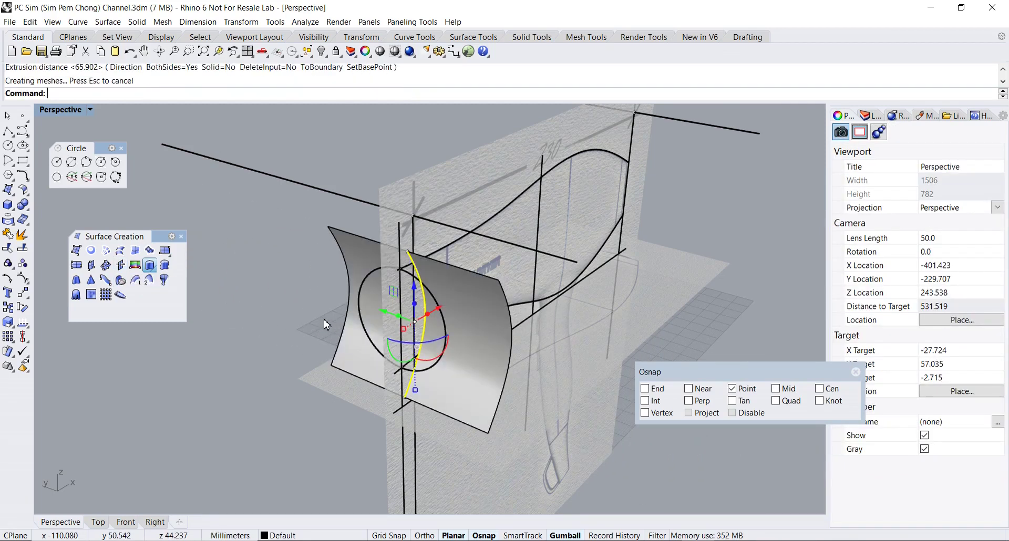
- Show the hidden body surface again and inspect where the extruded surface crosses the nozzle end
click(319, 321)
right_drag(335, 320, 294, 306)
click(321, 51)
right_drag(294, 221, 509, 255)
scroll(450, 279, up, 4)
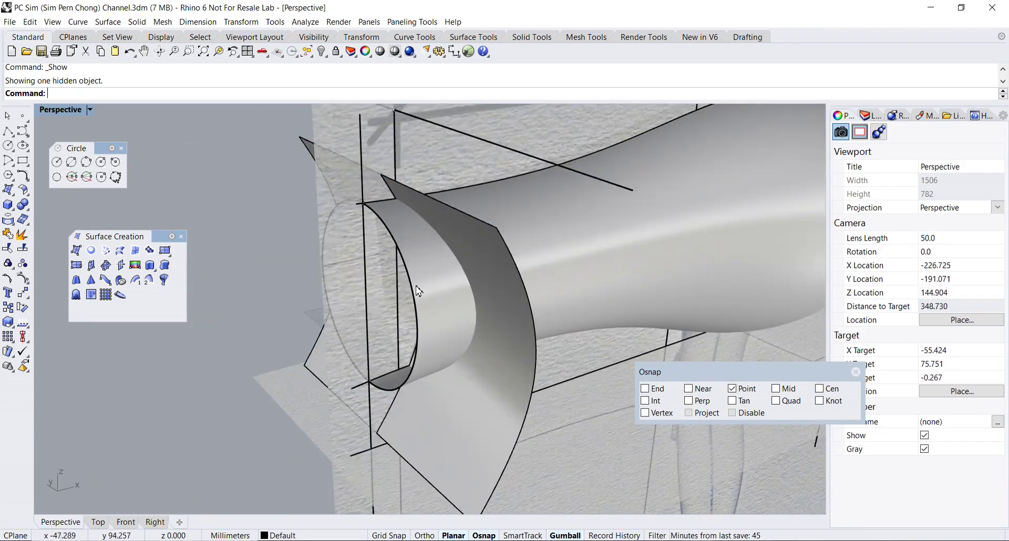
- Trim the nozzle end off the body surface using the extruded curved surface as cutter, and hide that cutting surface
mouse_move(454, 301)
right_down()
mouse_move(401, 301)
mouse_move(462, 308)
right_up()
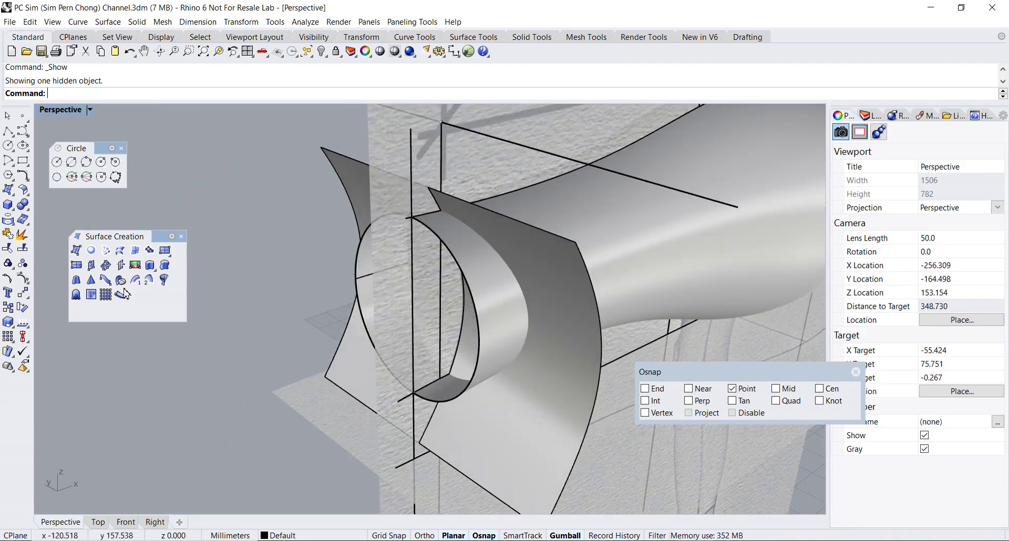
click(10, 250)
click(580, 305)
key(Return)
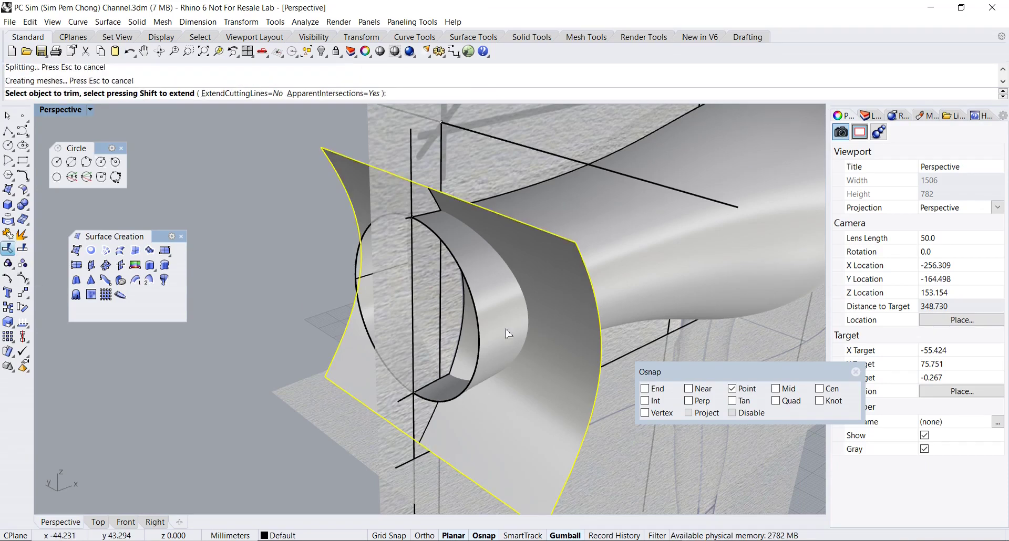
click(507, 334)
key(Return)
click(564, 399)
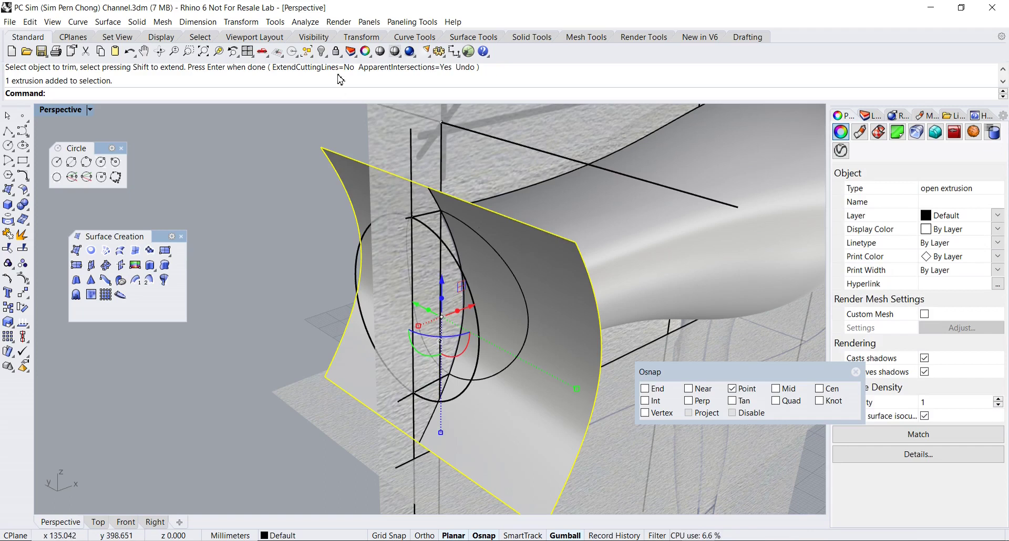
click(322, 52)
- Inspect the trimmed body and examine the handle outline and its buttons below the body in the side reference picture
right_drag(552, 273, 490, 251)
scroll(504, 264, down, 6)
scroll(456, 289, up, 3)
click(425, 277)
scroll(522, 260, down, 4)
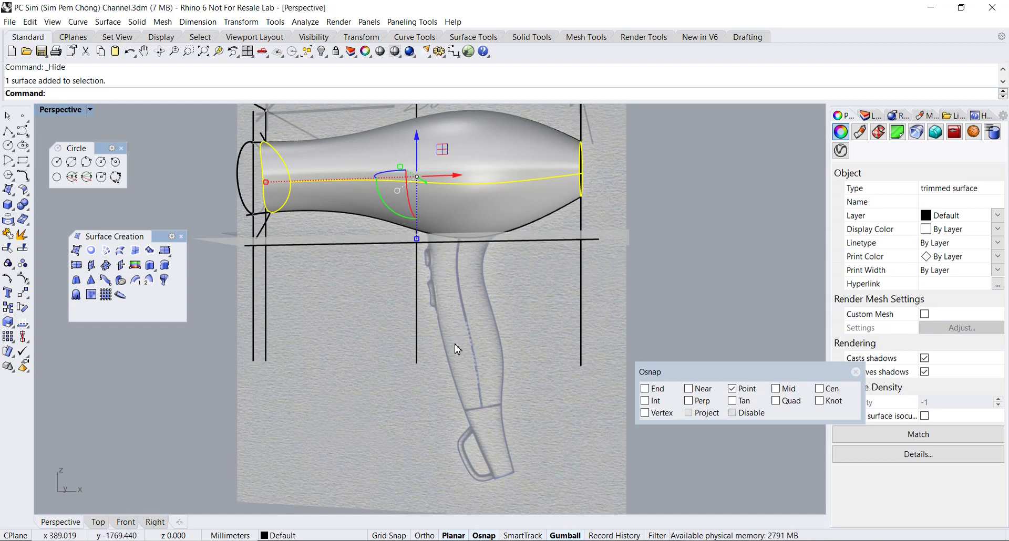
right_drag(457, 350, 487, 358)
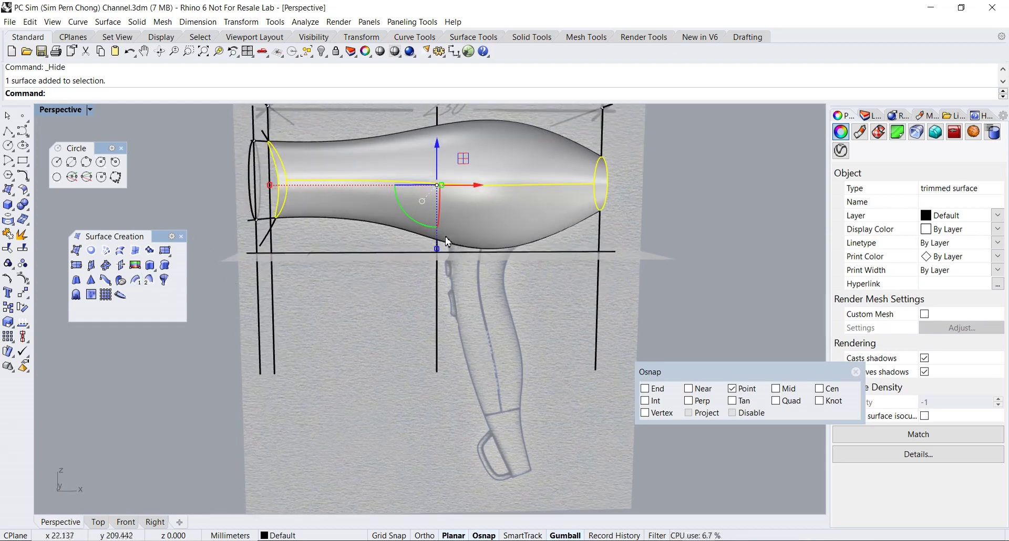
scroll(508, 291, up, 4)
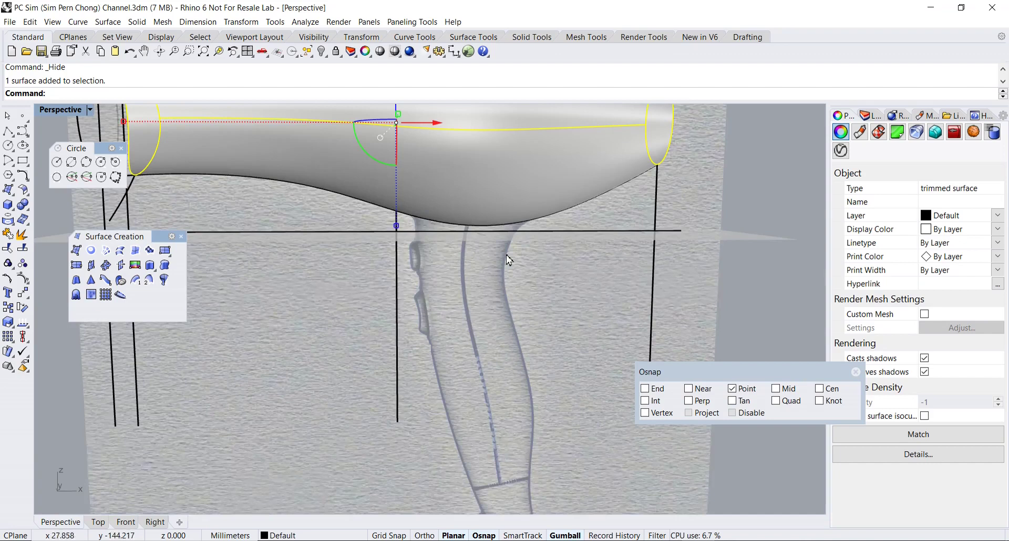
scroll(492, 362, down, 2)
right_drag(478, 311, 462, 274)
scroll(464, 279, up, 6)
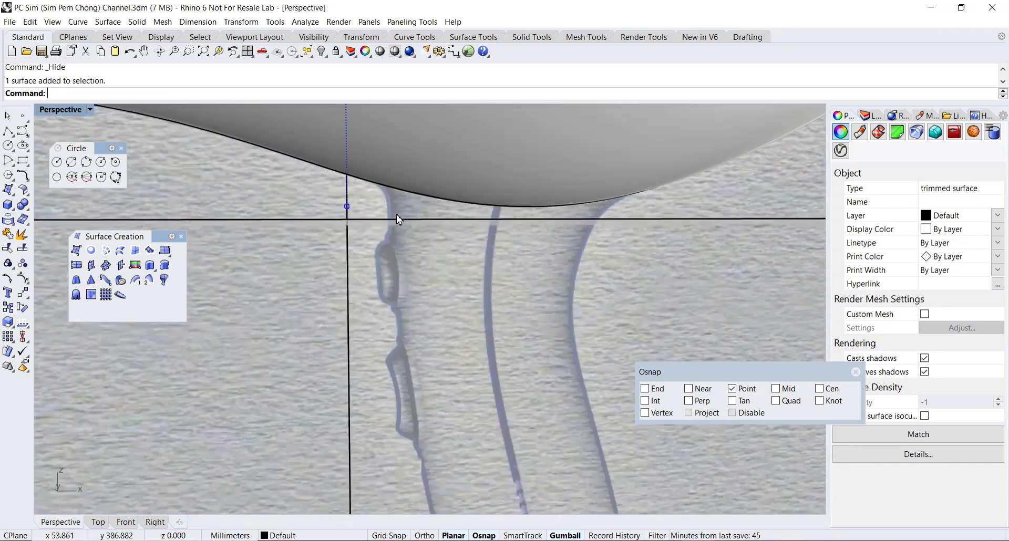
right_drag(398, 219, 432, 256)
scroll(419, 275, down, 5)
key(Escape)
scroll(418, 254, up, 4)
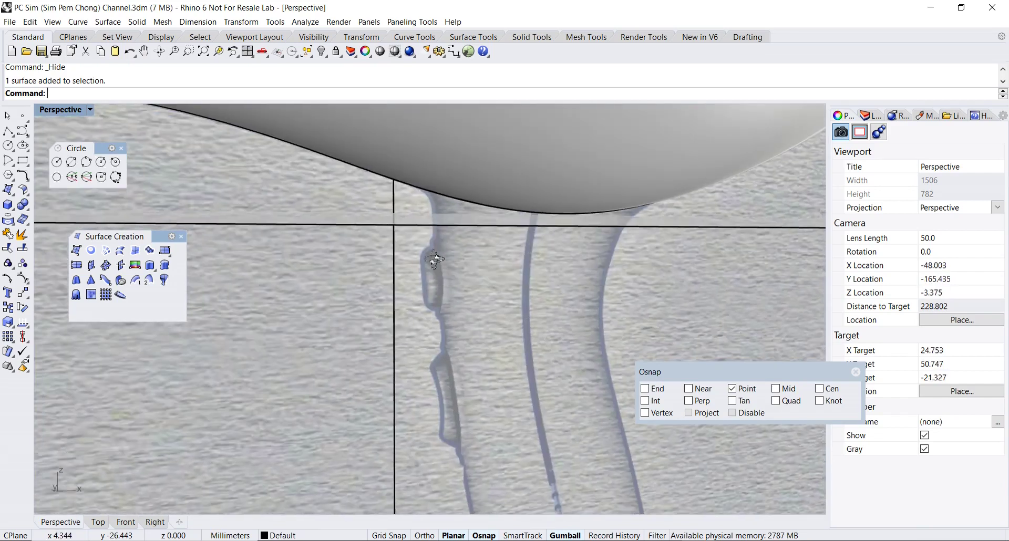
scroll(449, 247, up, 2)
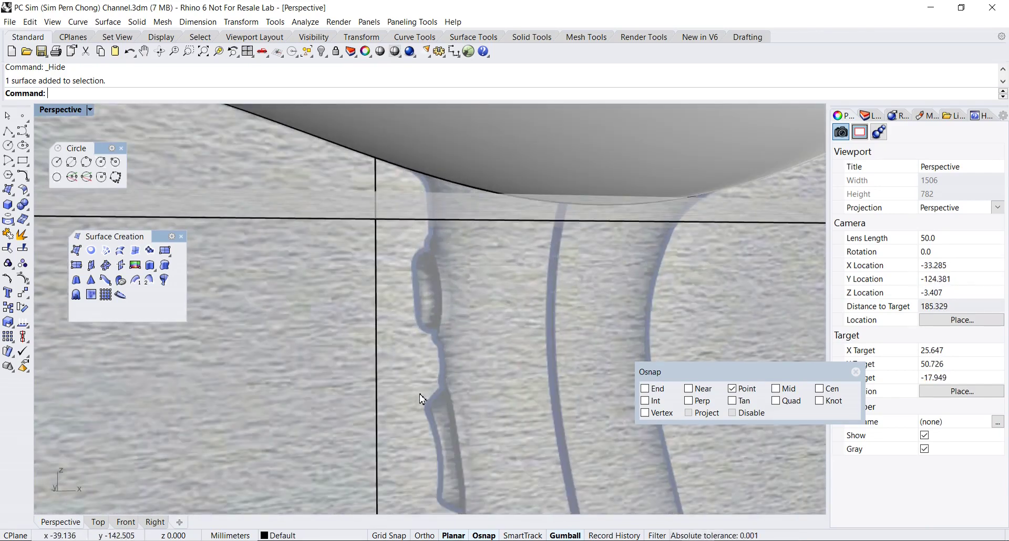
scroll(420, 400, down, 4)
scroll(408, 419, down, 5)
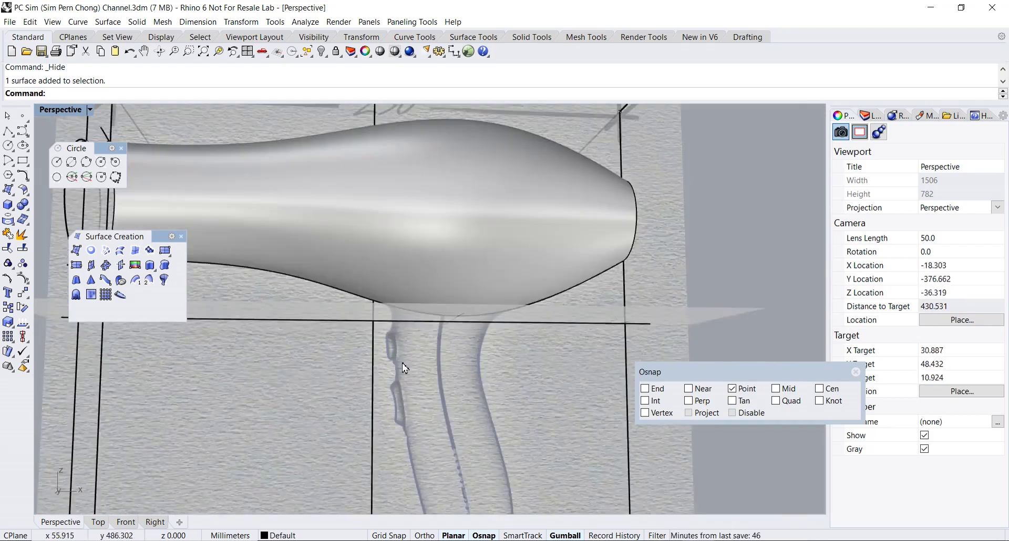
scroll(399, 360, up, 5)
scroll(388, 358, down, 2)
- Select the body's upper profile curve and examine how it runs along the surface from nozzle to rear end
right_drag(395, 315, 461, 288)
scroll(425, 347, down, 2)
scroll(455, 295, up, 2)
scroll(455, 295, down, 2)
scroll(438, 290, down, 2)
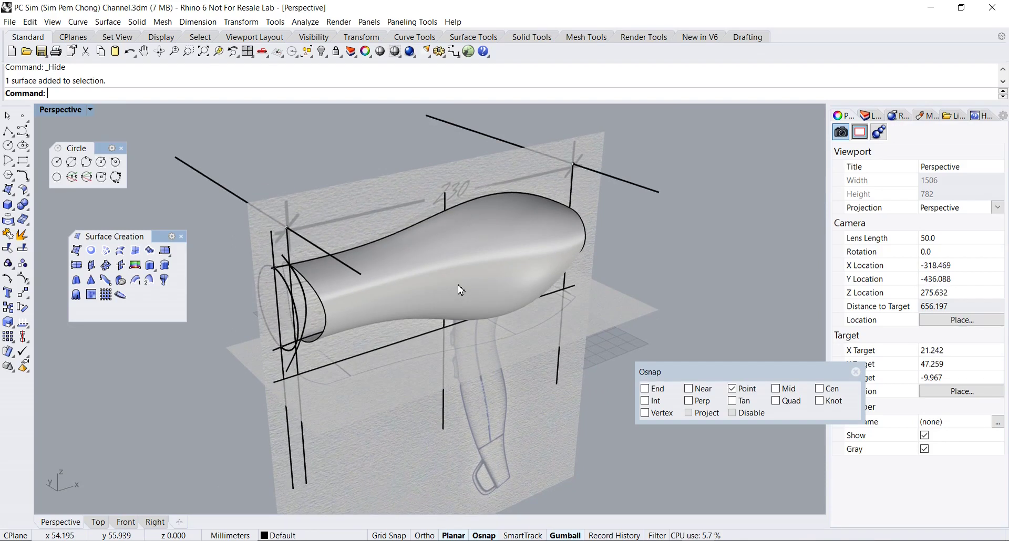
right_drag(397, 292, 534, 286)
scroll(388, 254, up, 4)
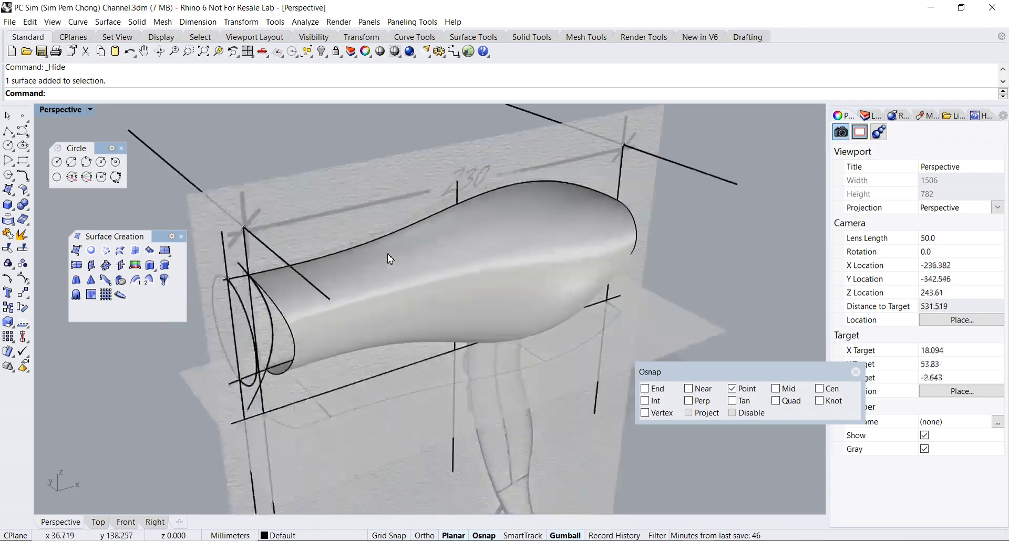
click(362, 247)
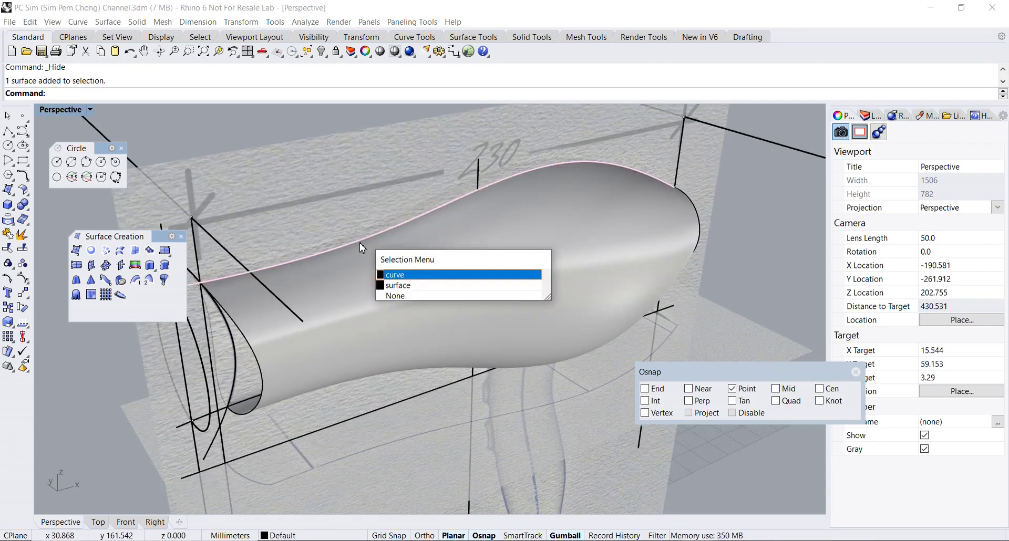
click(418, 279)
right_drag(417, 277, 482, 282)
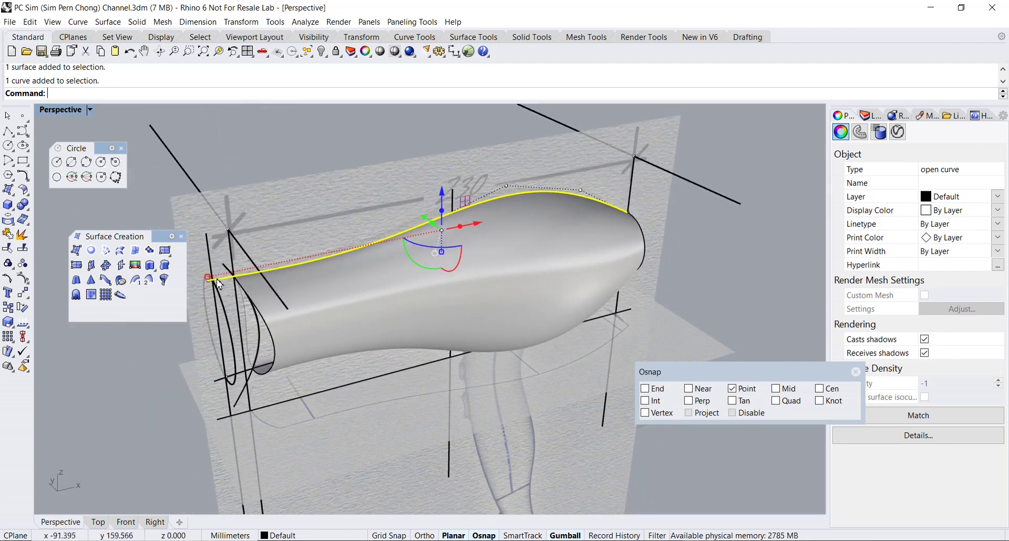
mouse_move(586, 228)
right_down()
mouse_move(468, 227)
mouse_move(593, 229)
right_up()
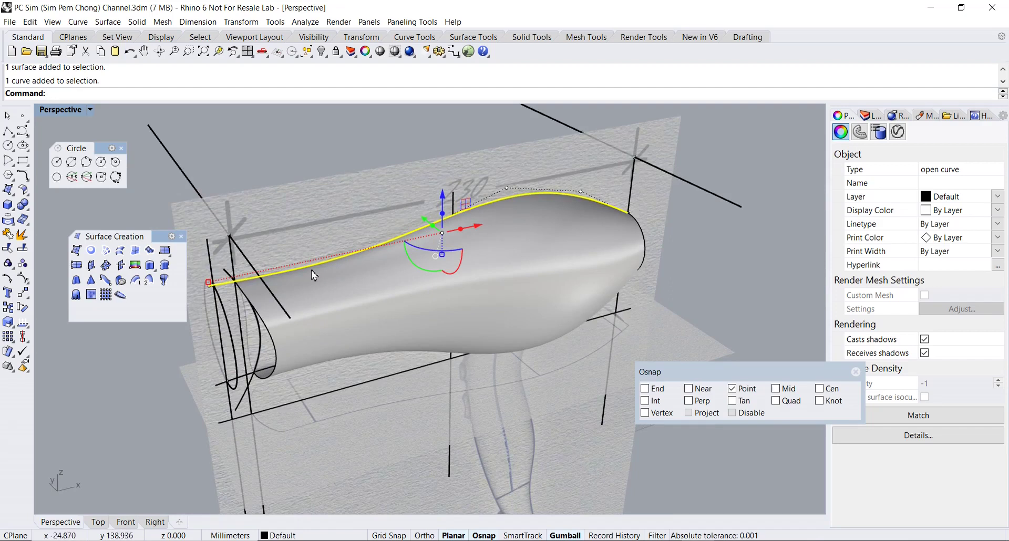
right_drag(321, 280, 436, 256)
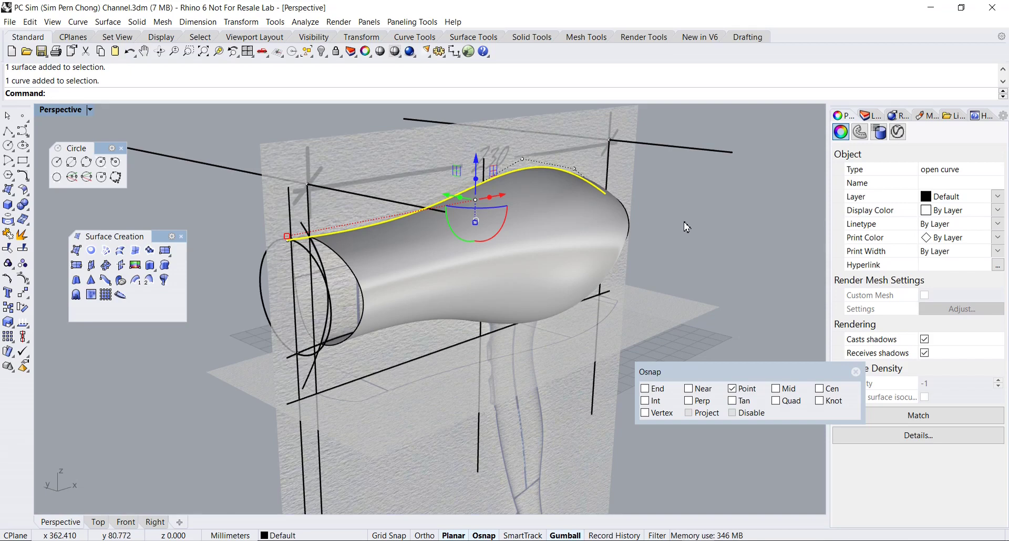
right_drag(678, 231, 644, 234)
shift+right_drag(536, 248, 468, 249)
scroll(399, 248, up, 4)
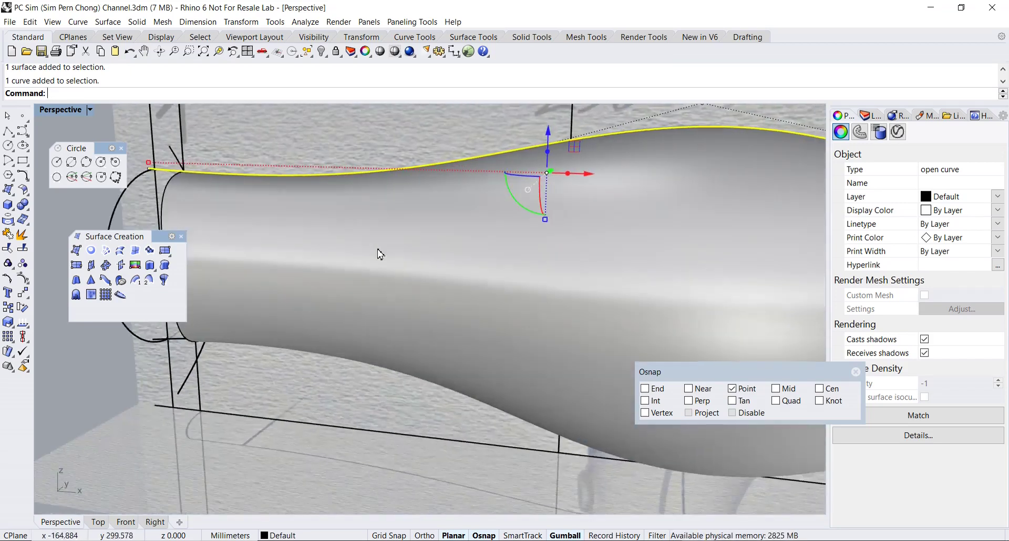
right_drag(383, 255, 614, 246)
key(Escape)
scroll(626, 250, down, 4)
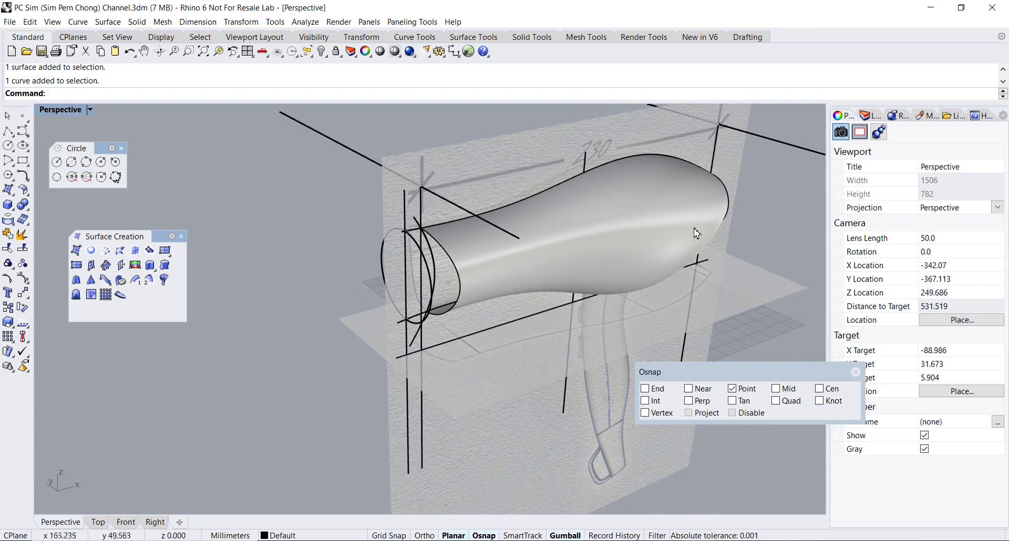
- Select the trimmed body surface and examine its edges, especially the curved nozzle opening, from several angles
scroll(703, 233, up, 2)
right_drag(416, 282, 394, 261)
right_drag(716, 247, 456, 257)
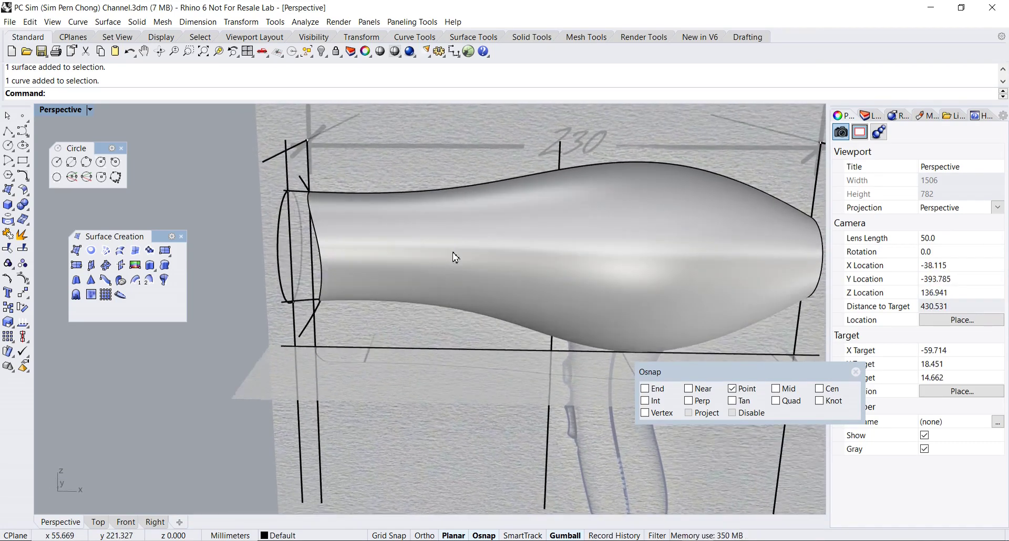
click(617, 252)
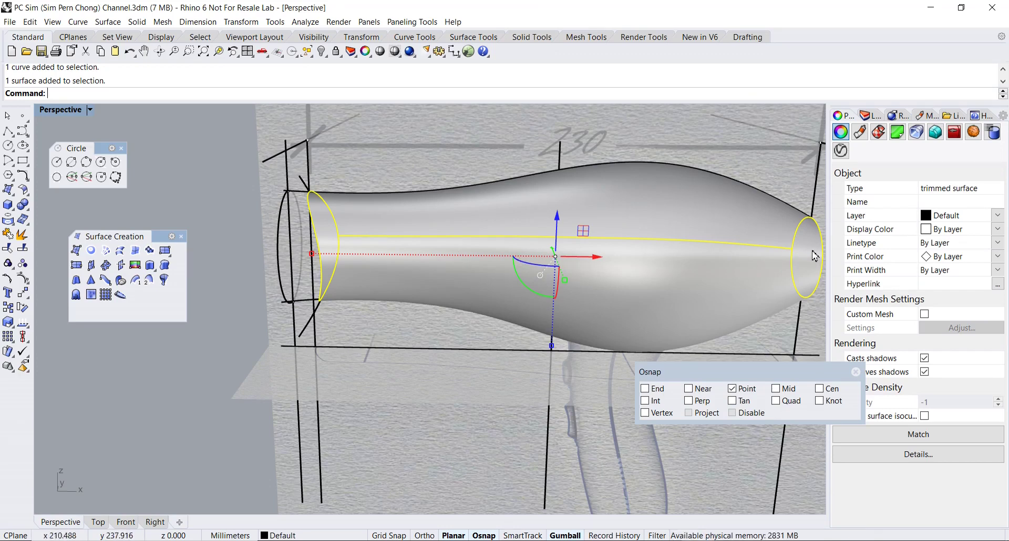
right_drag(302, 252, 332, 202)
right_drag(382, 295, 418, 297)
scroll(355, 256, up, 3)
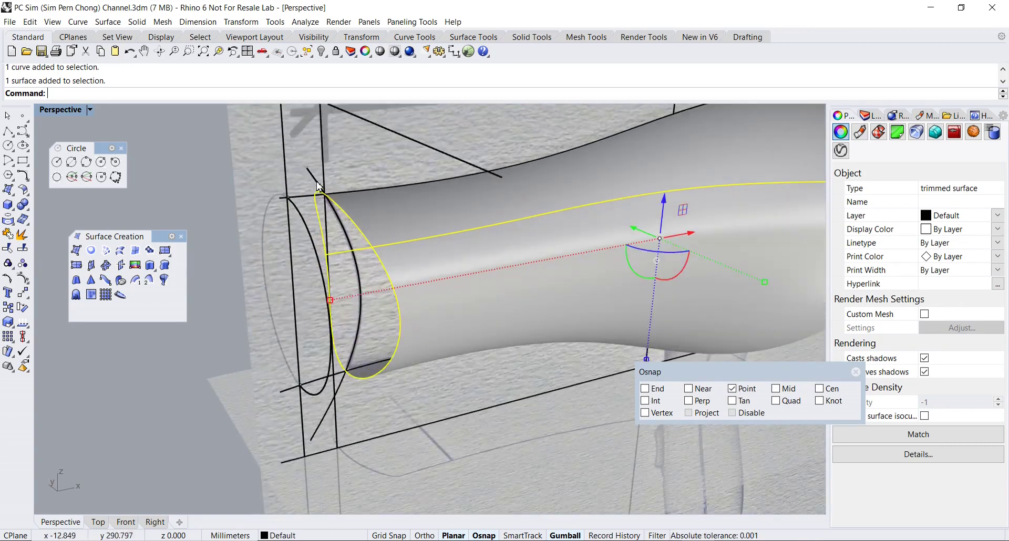
right_drag(423, 323, 298, 286)
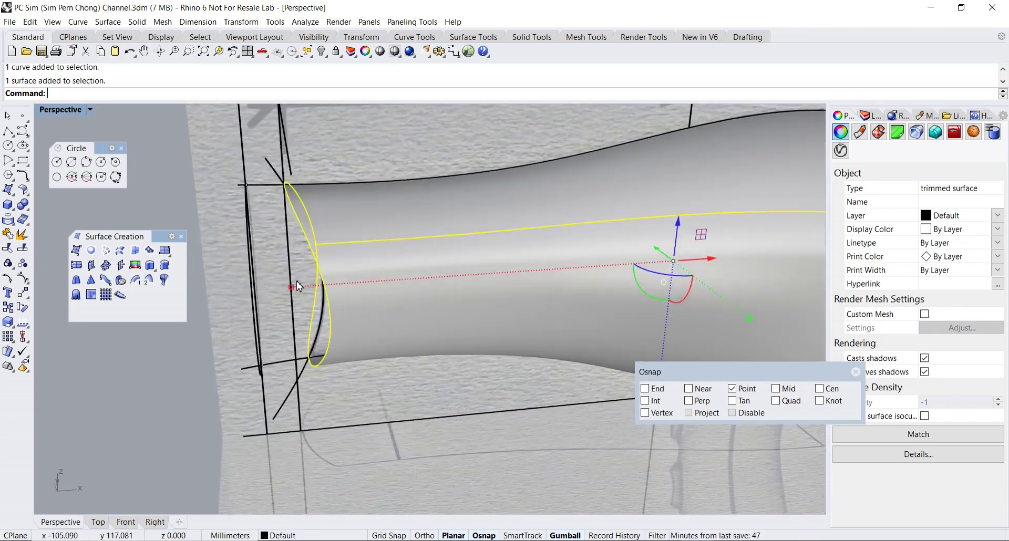
key(Escape)
scroll(413, 290, down, 4)
right_drag(424, 289, 518, 280)
scroll(499, 292, down, 2)
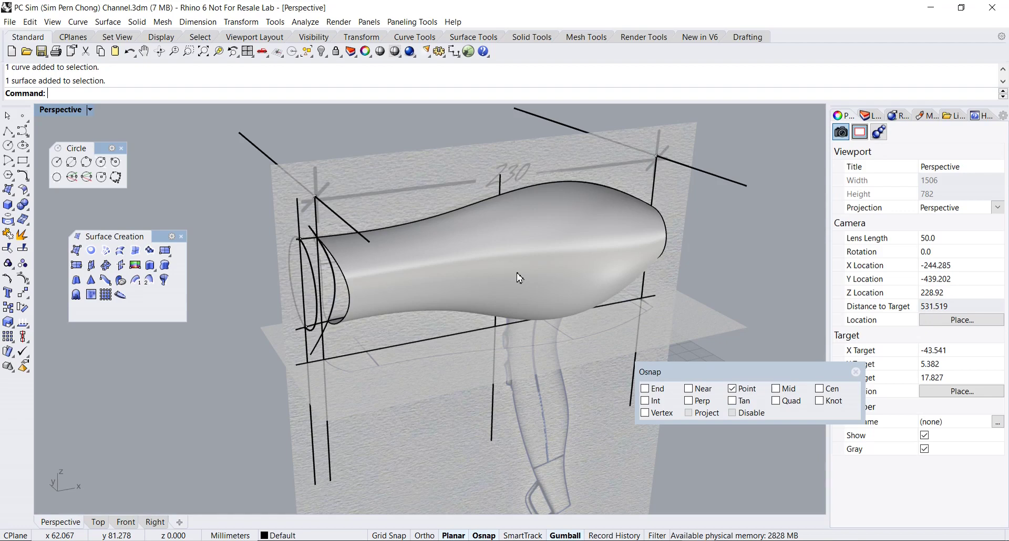